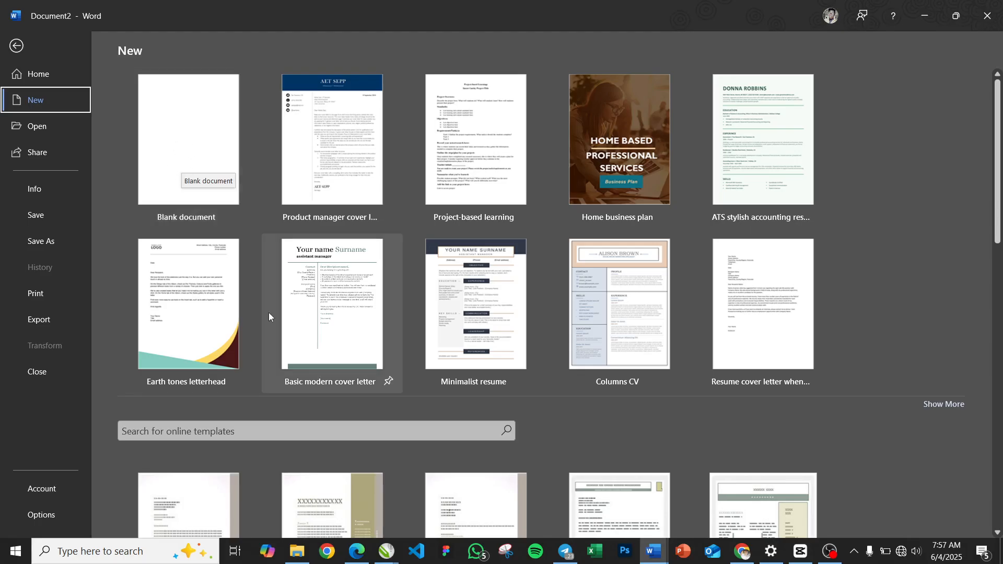
- Browse the document templates offered for a new file, including the letter, report, resume and newsletter designs
scroll(268, 312, down, 3)
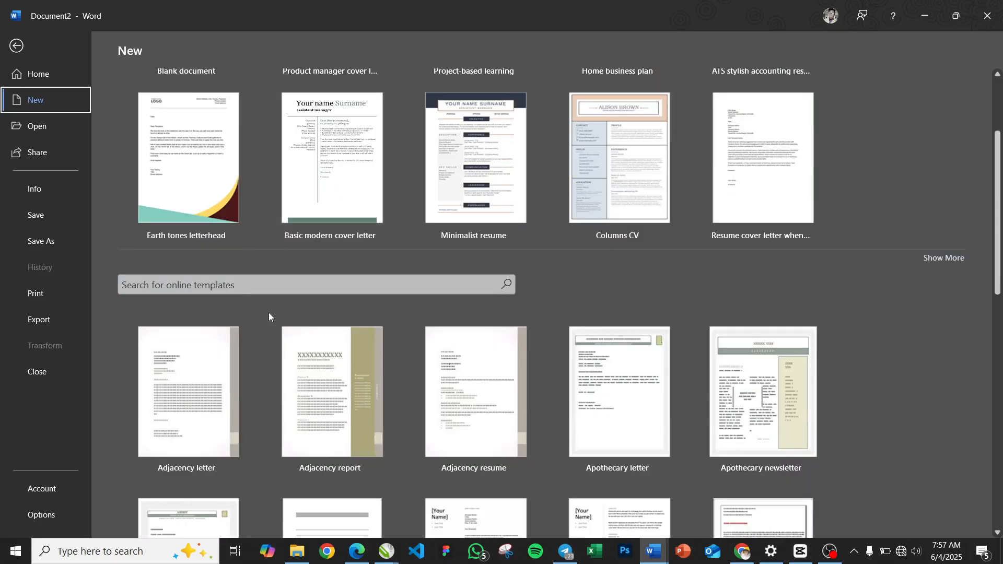
scroll(306, 358, down, 3)
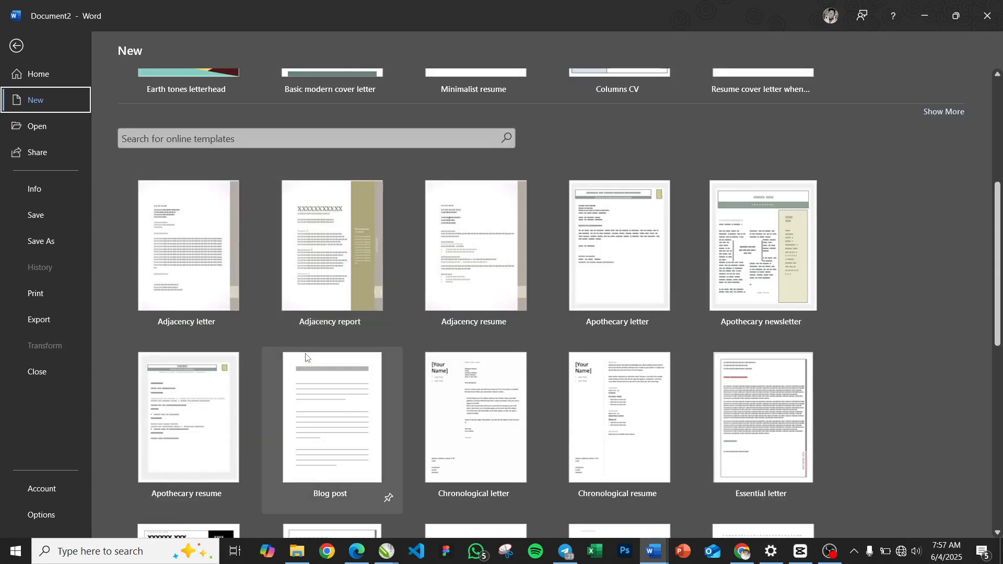
scroll(306, 356, down, 4)
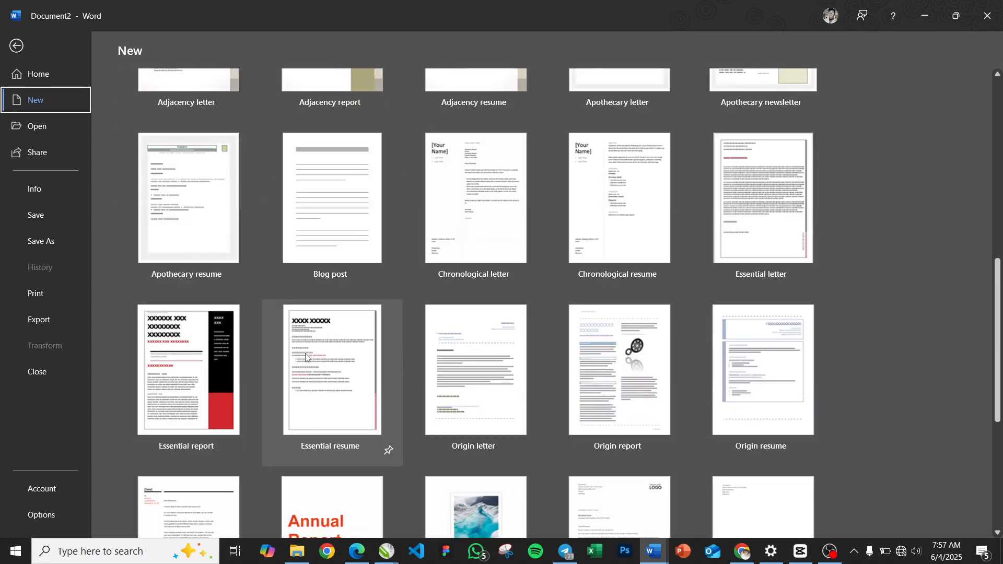
scroll(305, 357, down, 3)
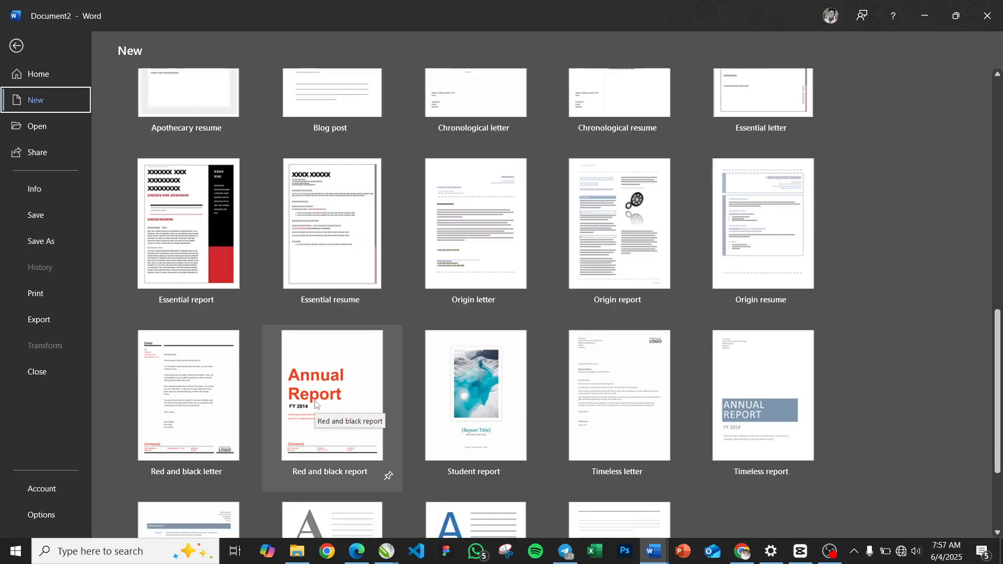
scroll(315, 403, down, 3)
scroll(315, 404, up, 7)
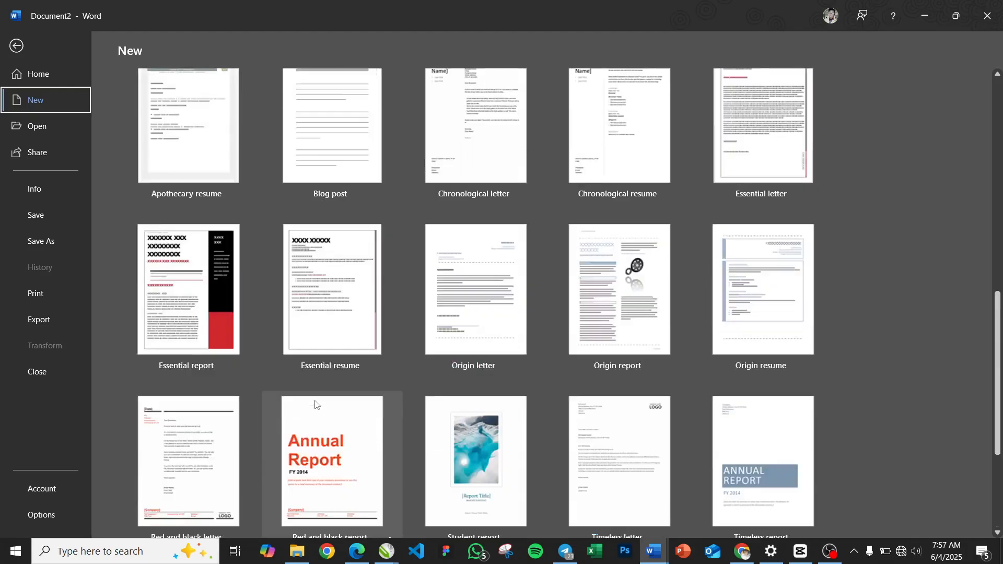
scroll(315, 403, up, 3)
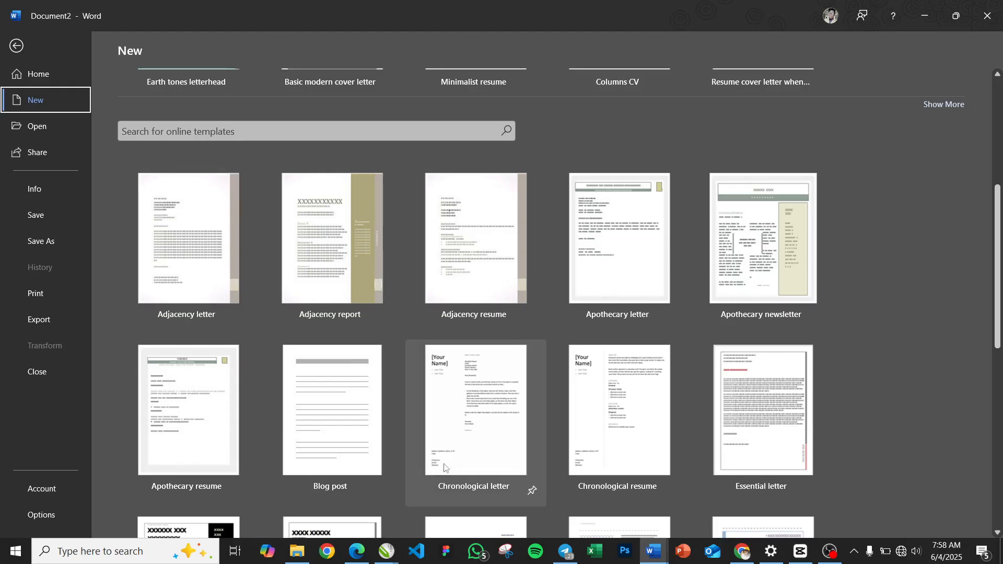
scroll(412, 298, up, 2)
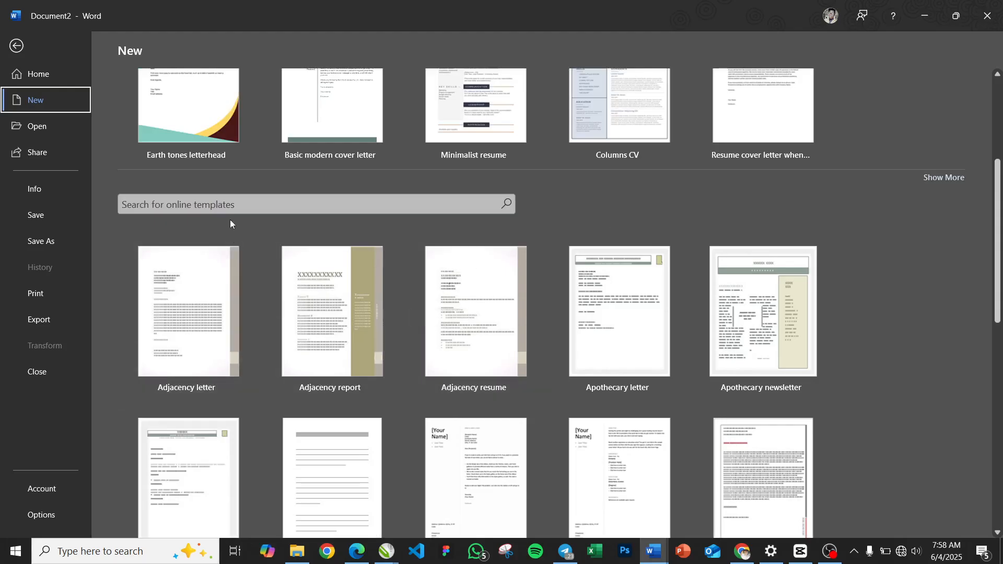
- Search the online templates for "Resume"
click(228, 205)
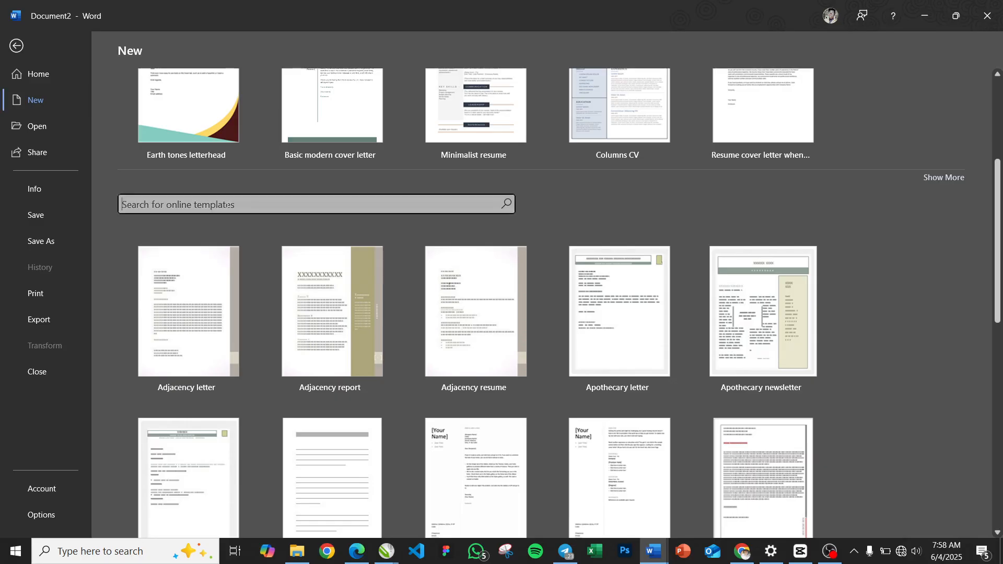
scroll(228, 205, up, 3)
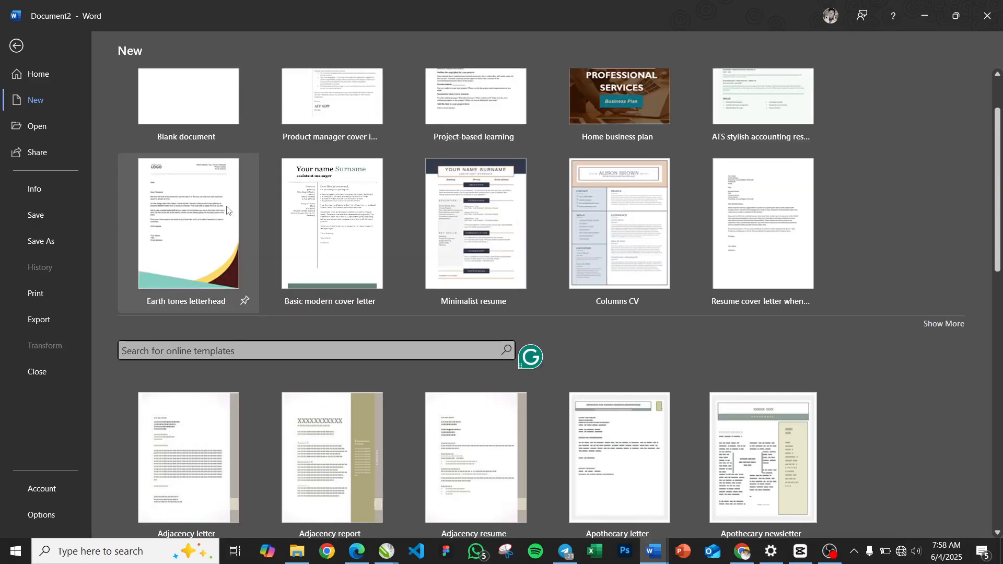
scroll(226, 209, up, 2)
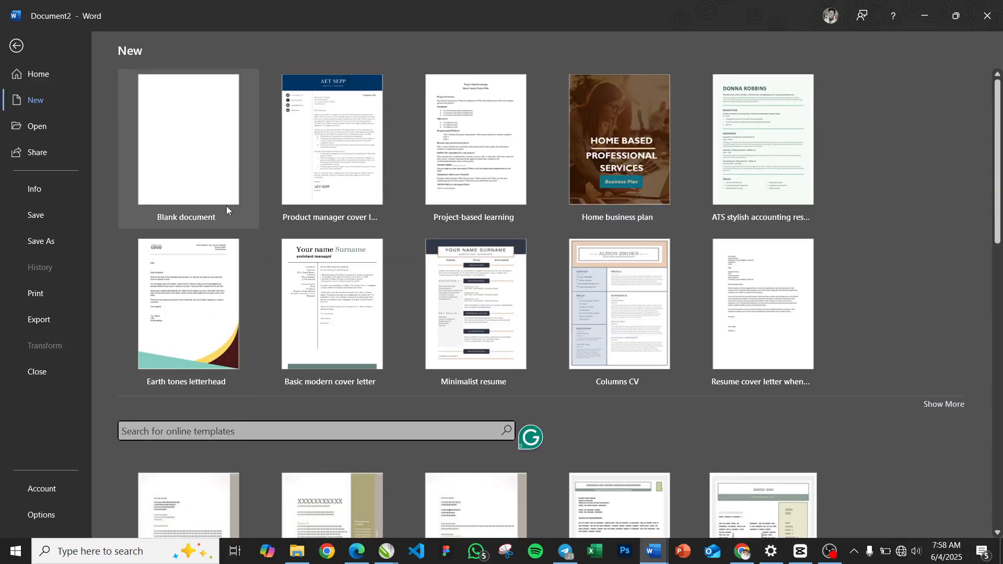
scroll(227, 209, down, 1)
scroll(227, 209, down, 2)
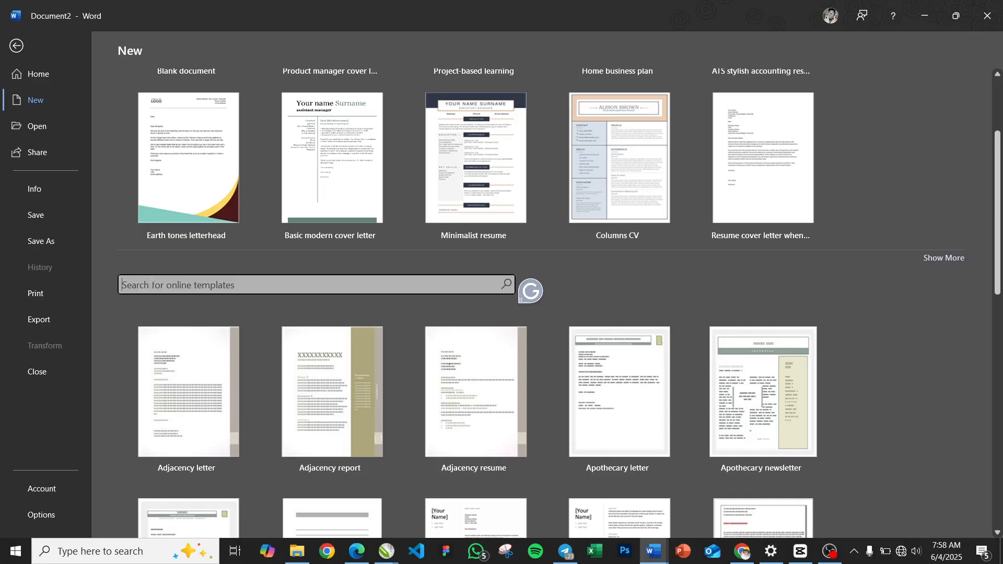
text(Resume)
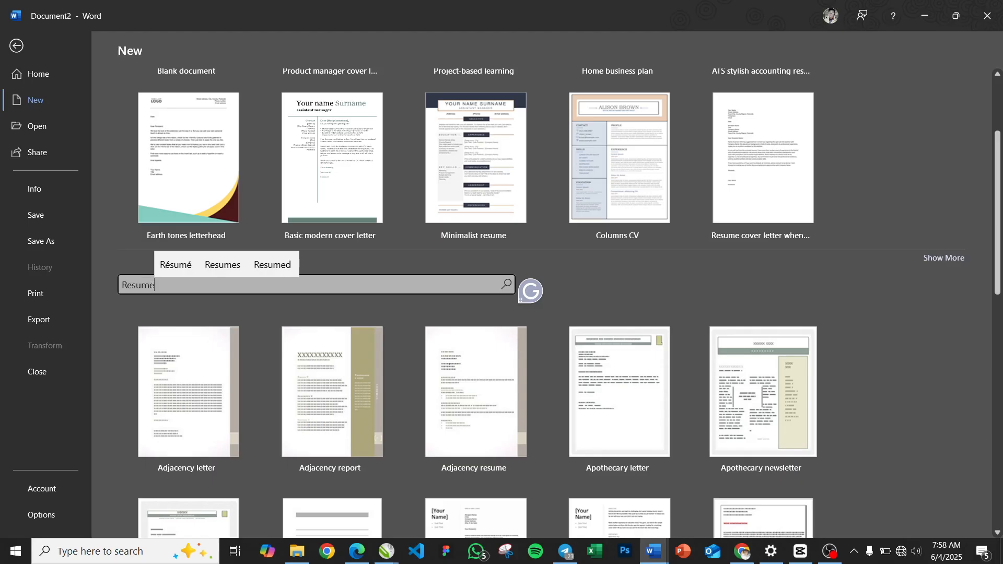
key(Return)
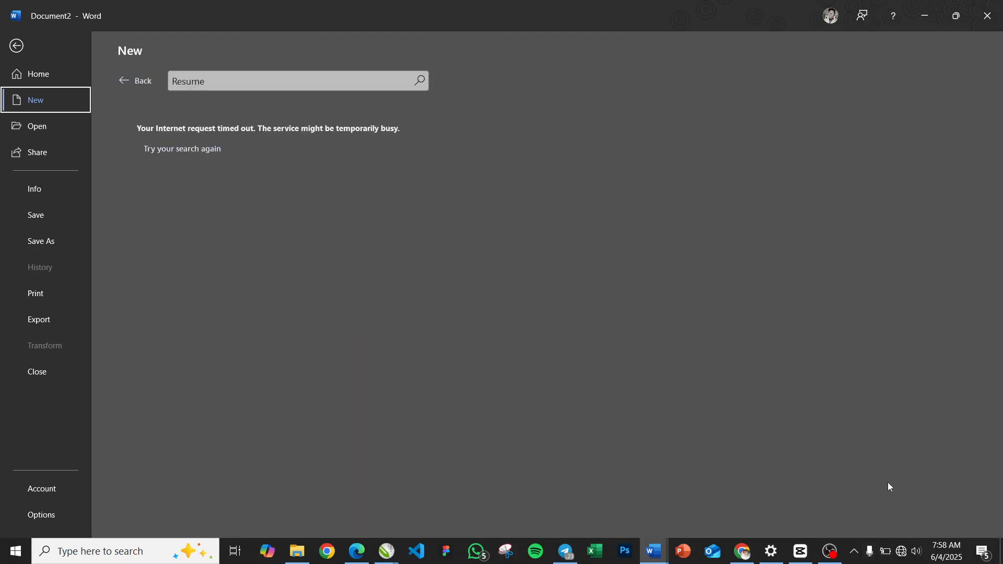
click(901, 552)
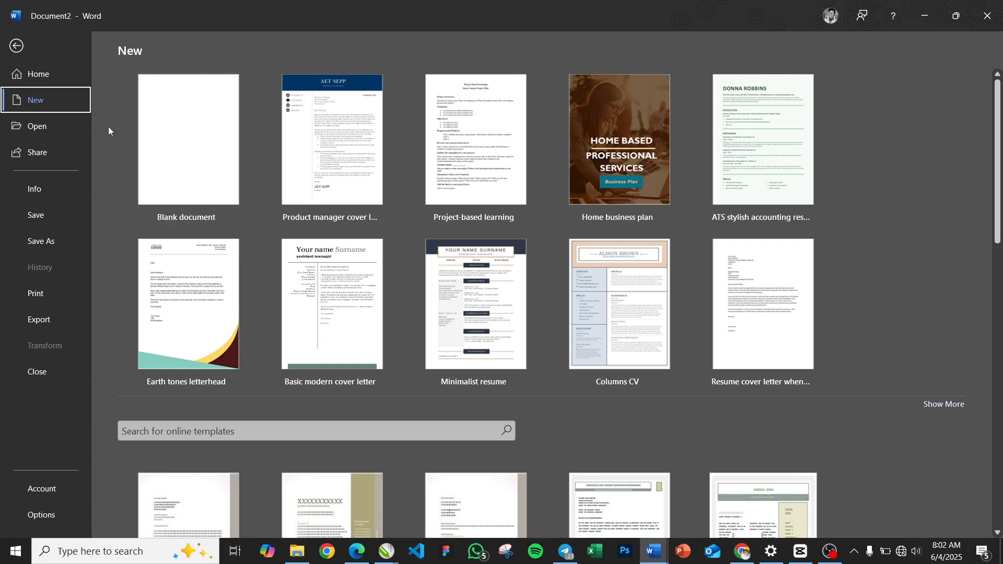
- Create a new blank document
click(188, 174)
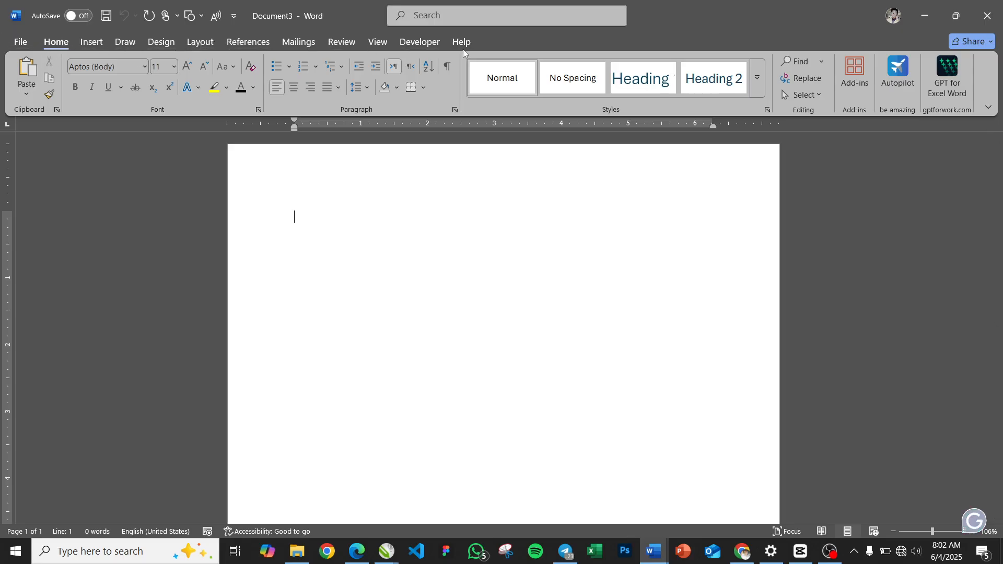
click(21, 43)
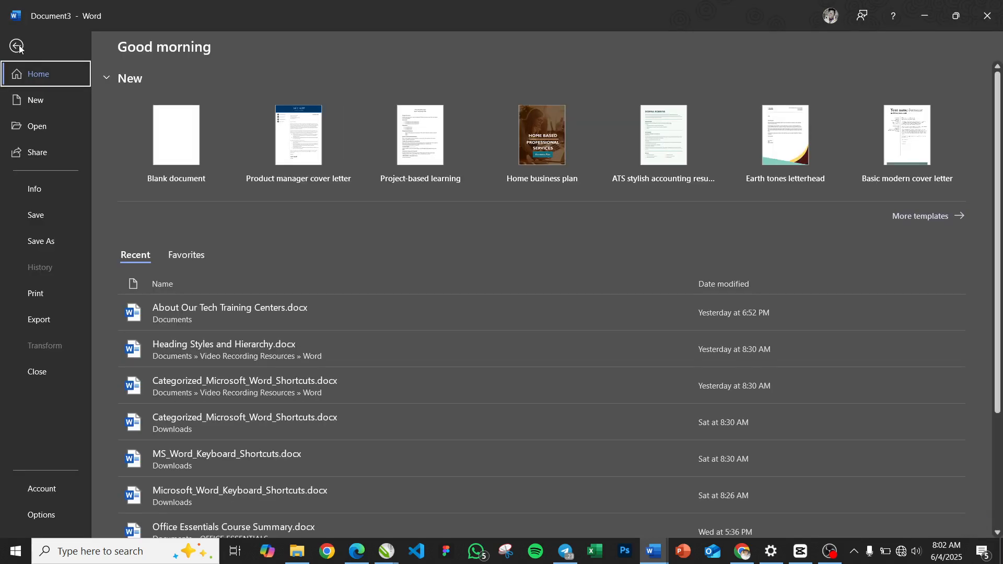
click(16, 45)
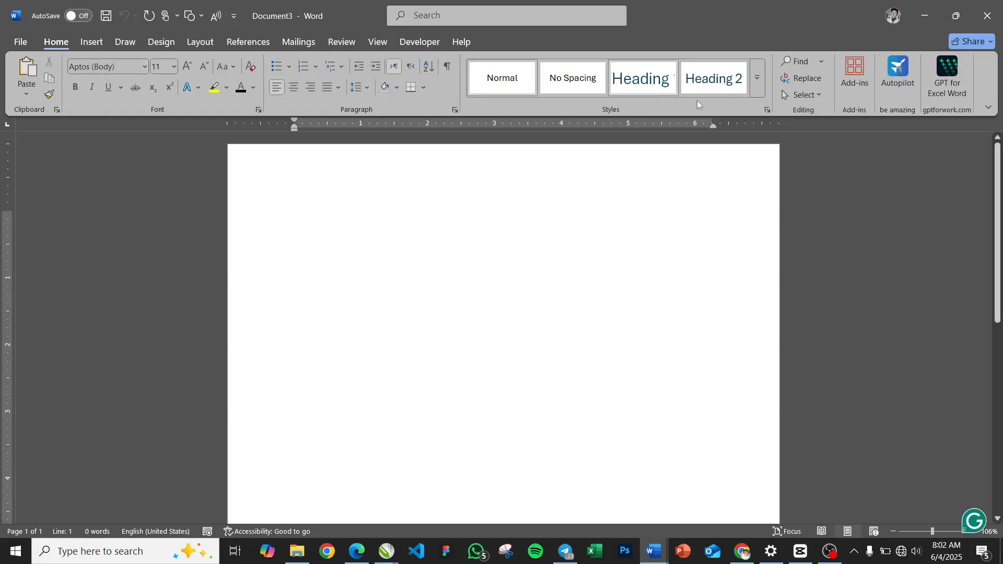
click(93, 44)
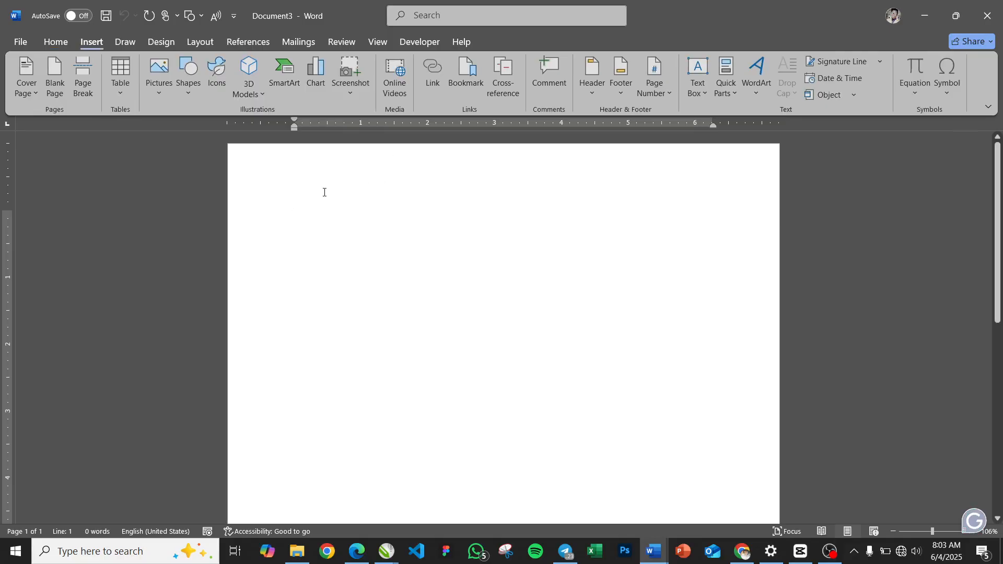
click(127, 43)
click(154, 41)
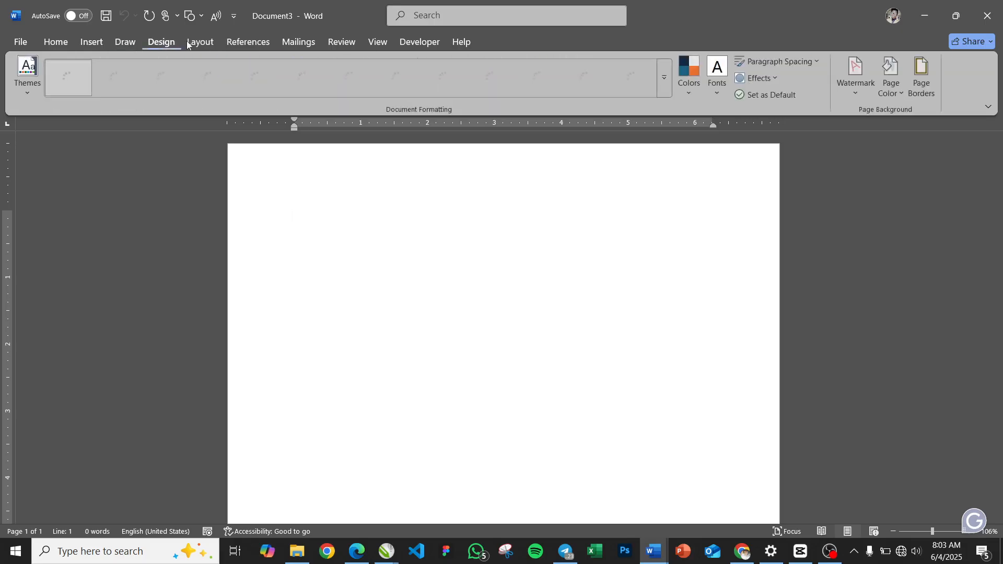
click(190, 42)
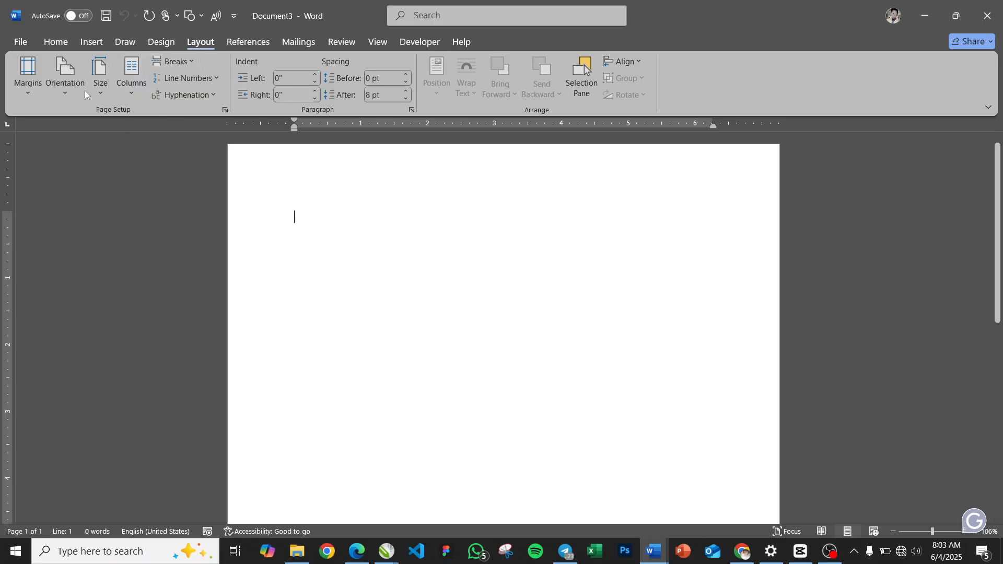
click(54, 42)
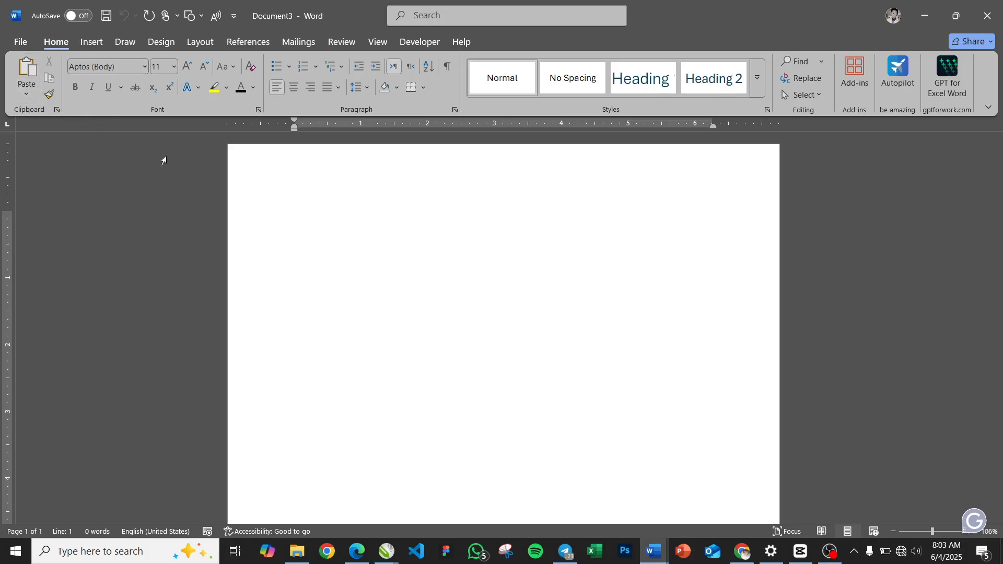
- Write "Clipboard" on the first line of the page and copy the word
text(Cli)
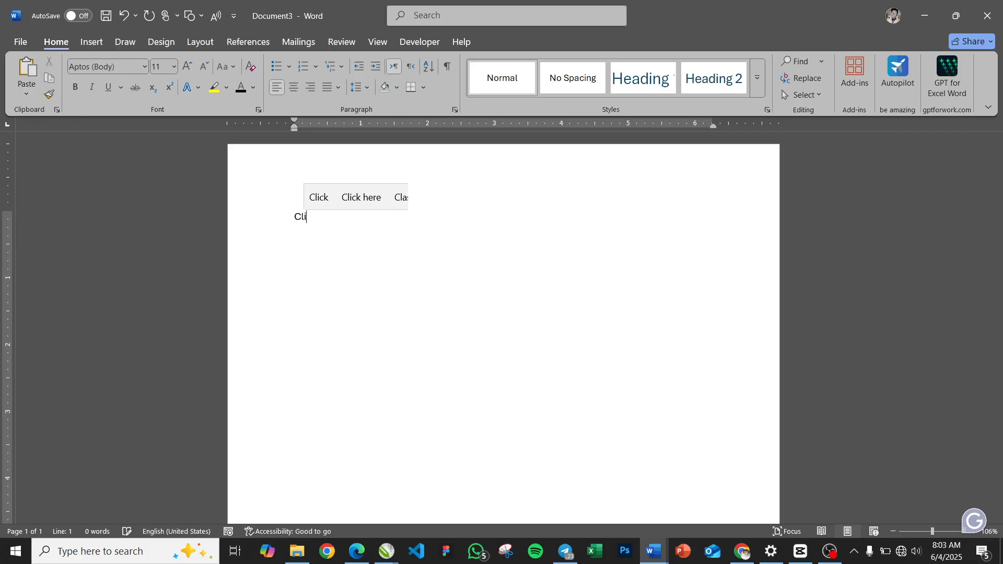
text(pboard)
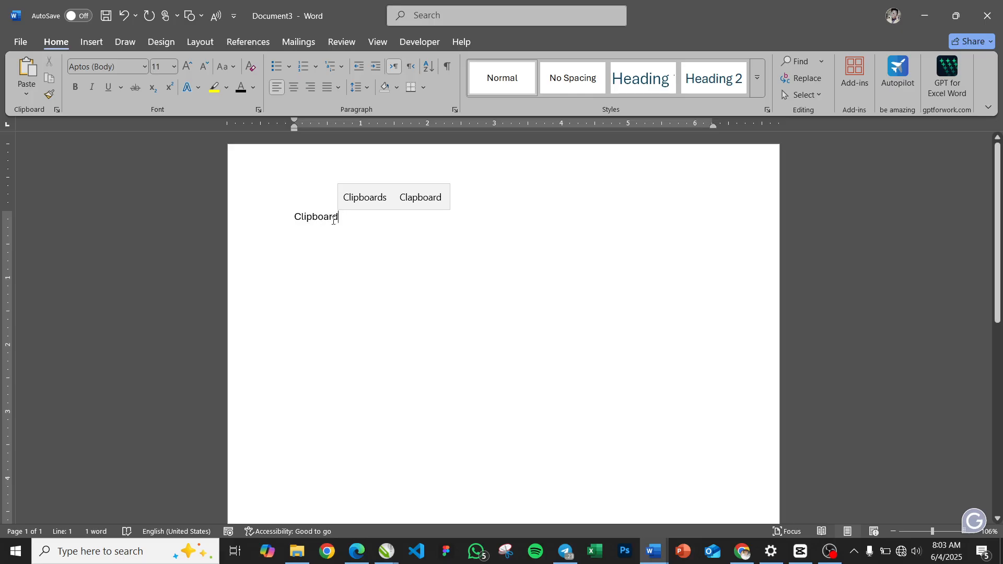
drag(344, 219, 277, 217)
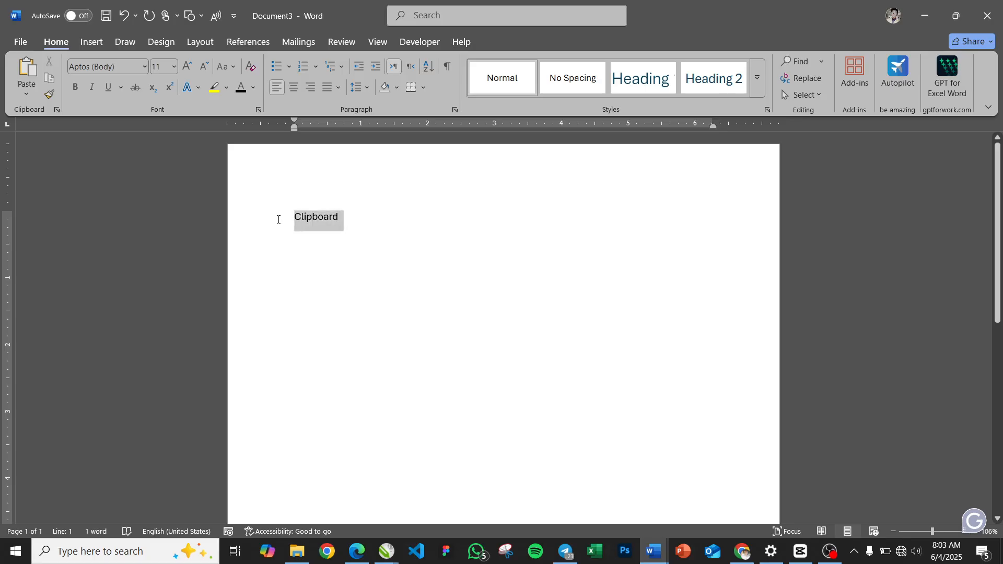
right_click(315, 218)
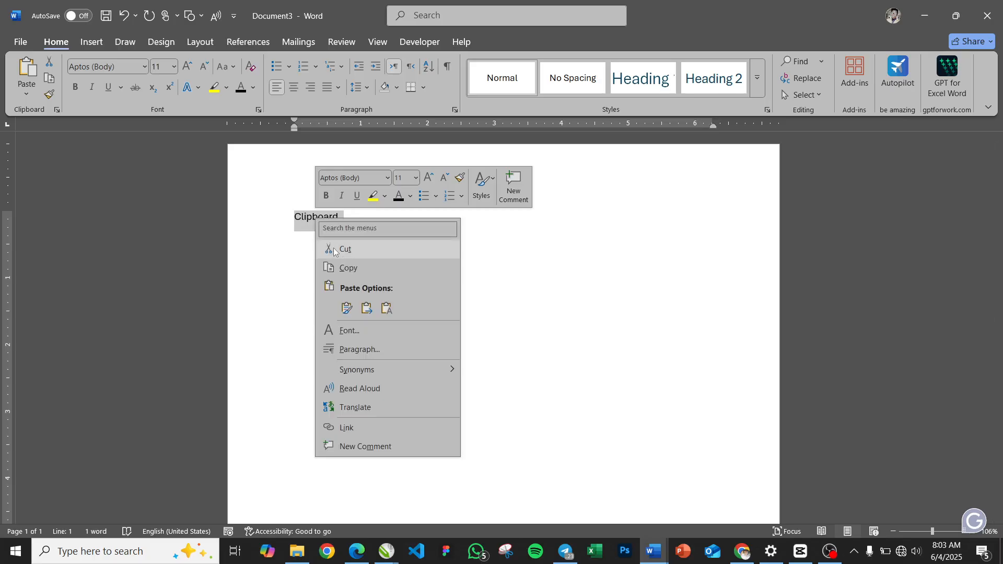
click(355, 268)
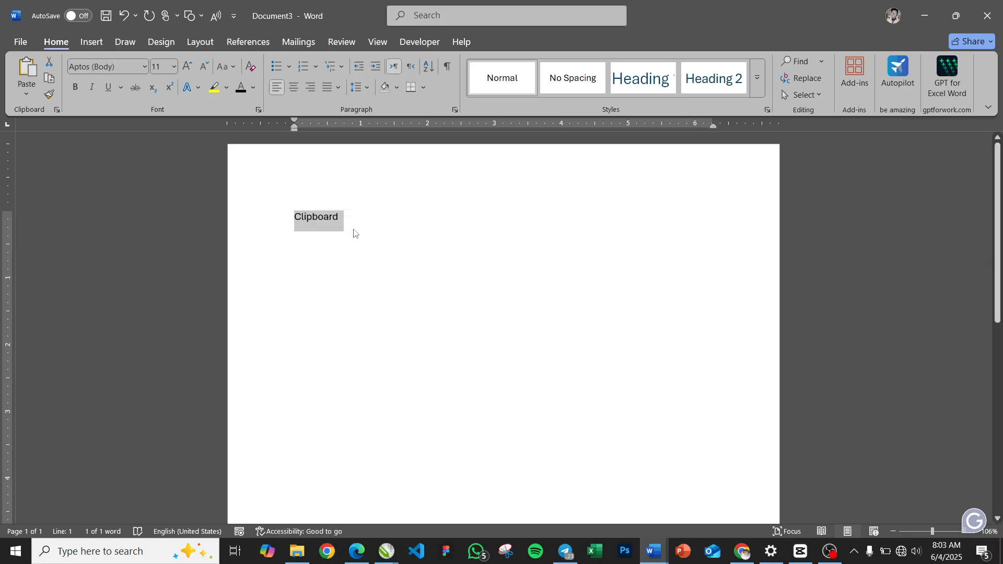
- Show the clipboard history, cut "Clipboard" from the page and paste it back from the history
click(57, 111)
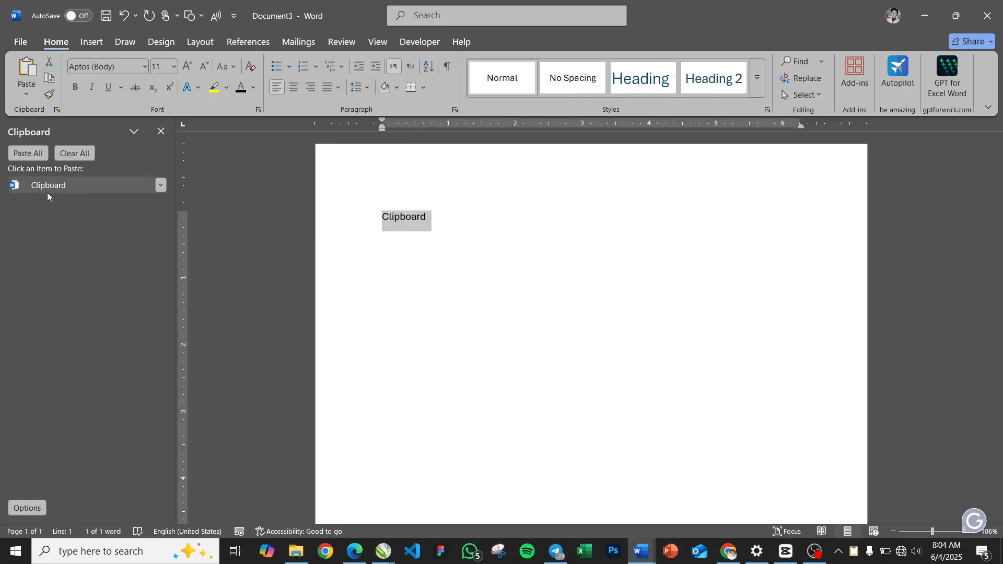
right_click(406, 218)
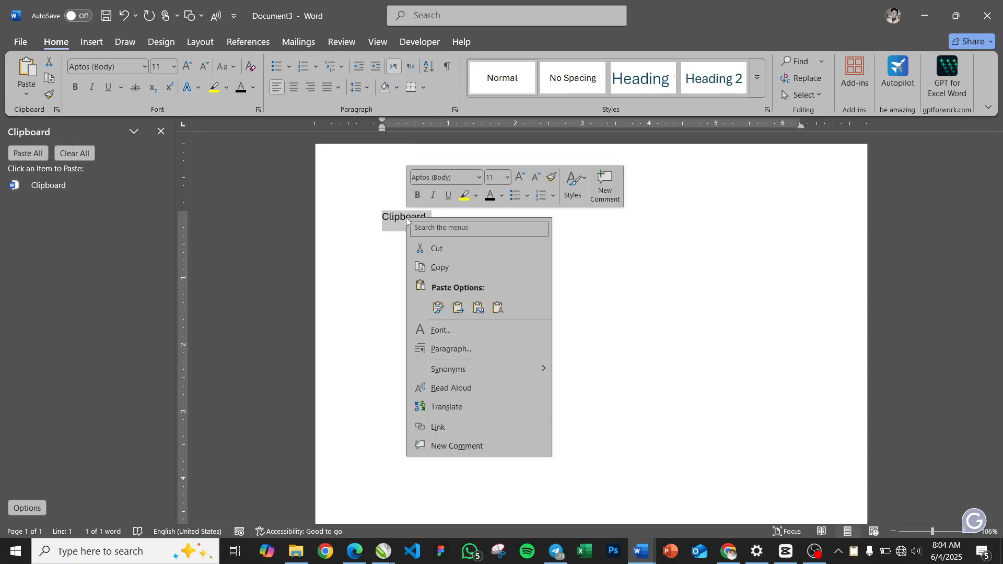
click(436, 249)
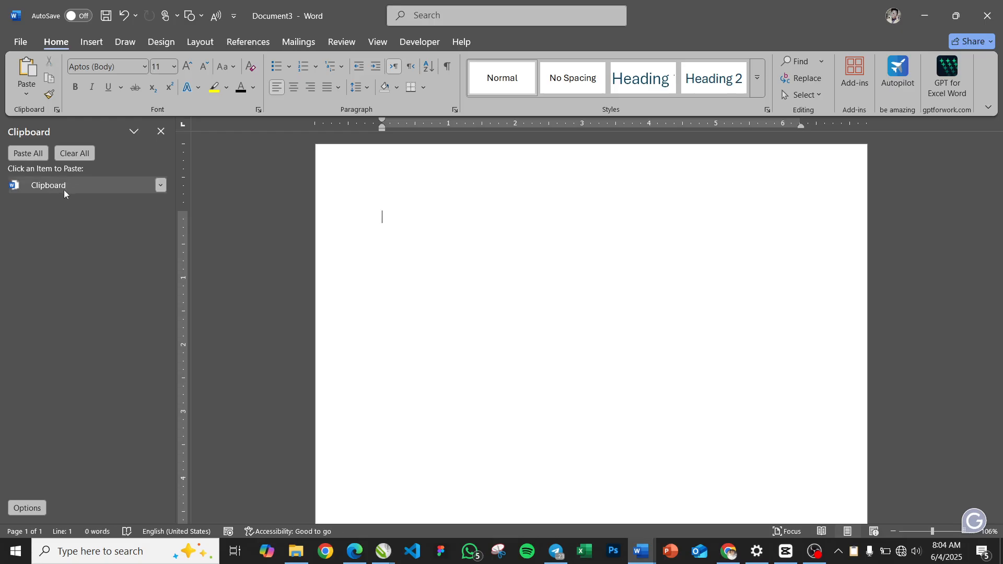
click(48, 186)
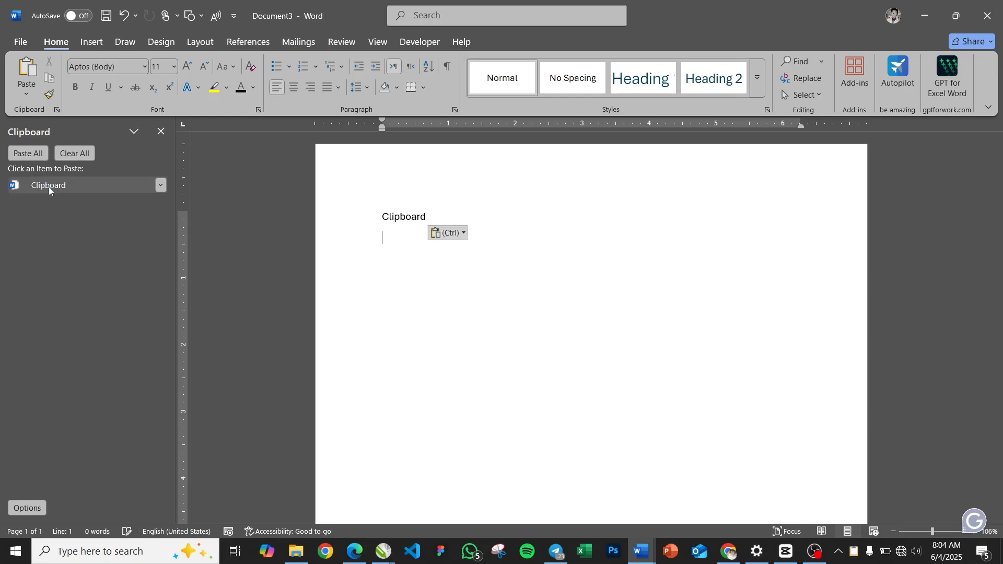
- Paste a second copy of "Clipboard" on the line below the first
key(ctrl)
click(386, 238)
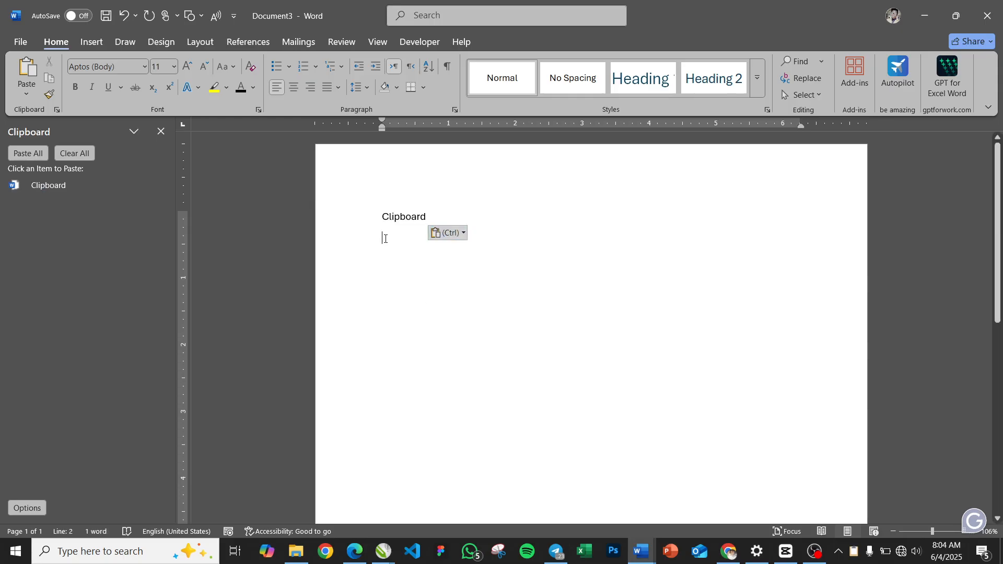
key(ctrl+v)
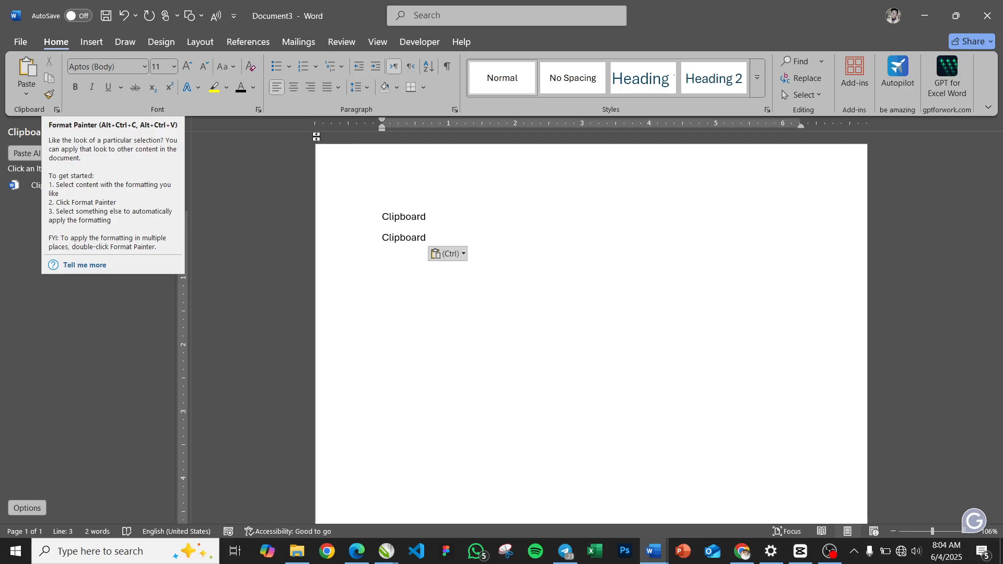
- Format the first "Clipboard" line as bold green text at size 20
click(424, 220)
click(363, 216)
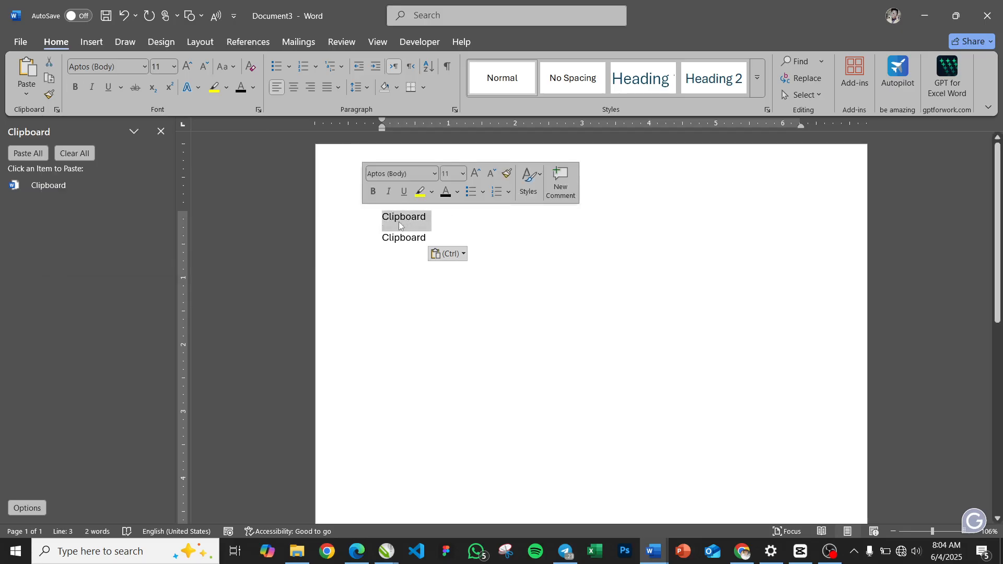
click(253, 89)
click(355, 170)
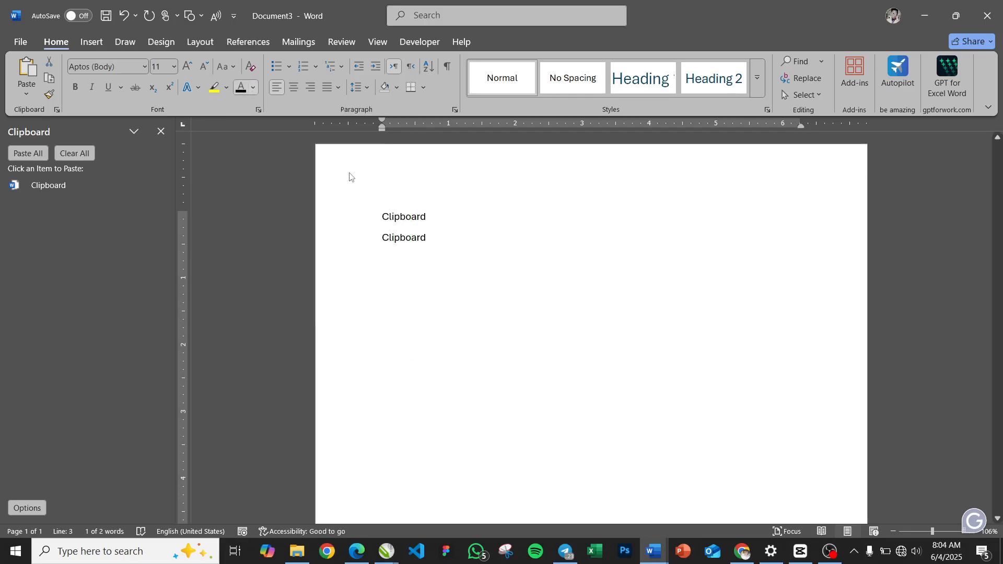
click(187, 66)
click(187, 67)
click(187, 67)
click(187, 67)
click(187, 66)
click(492, 222)
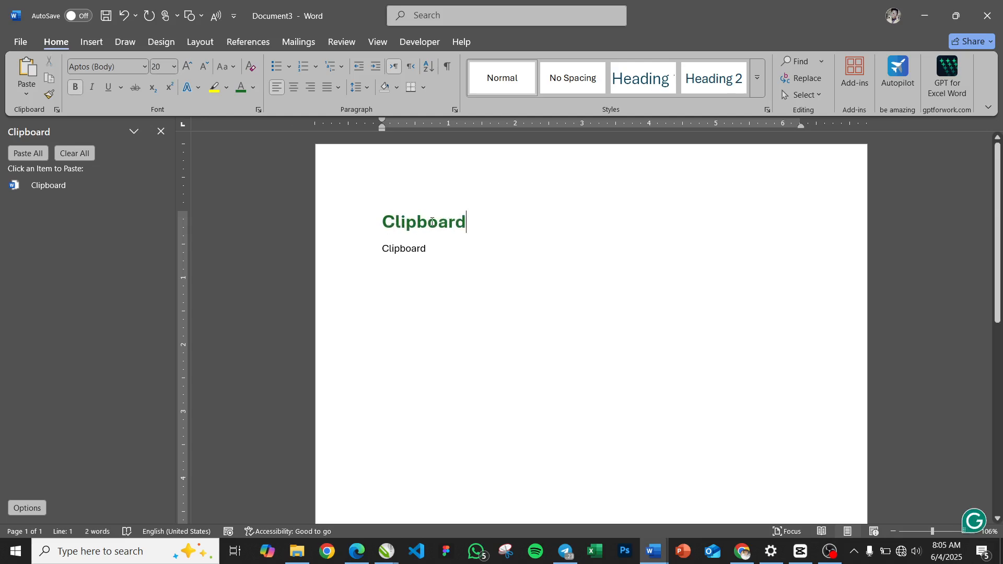
- Copy the first "Clipboard" line's formatting to the second one with Format Painter, and undo the change
drag(383, 248, 431, 249)
drag(383, 222, 480, 223)
click(383, 225)
drag(383, 226, 465, 222)
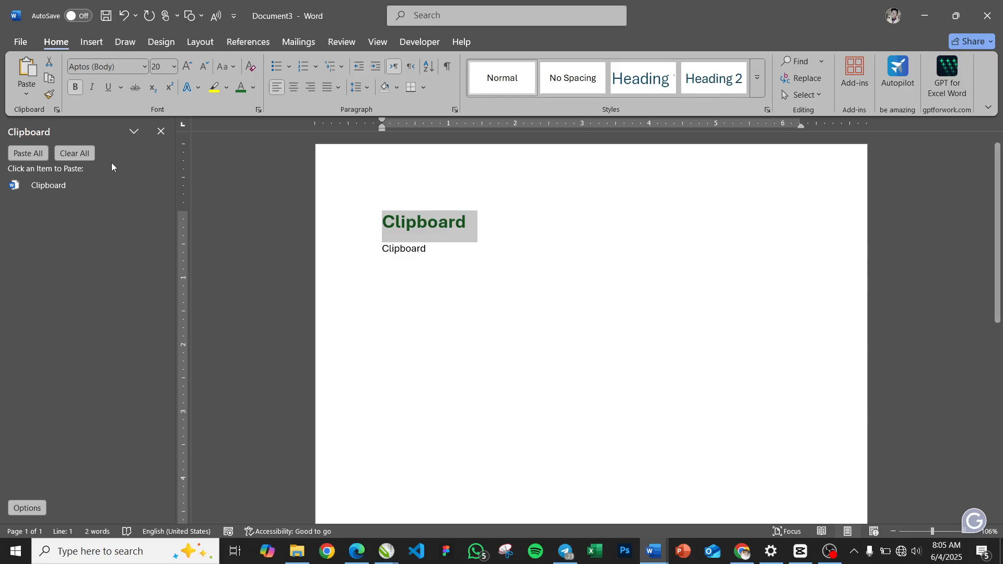
click(49, 97)
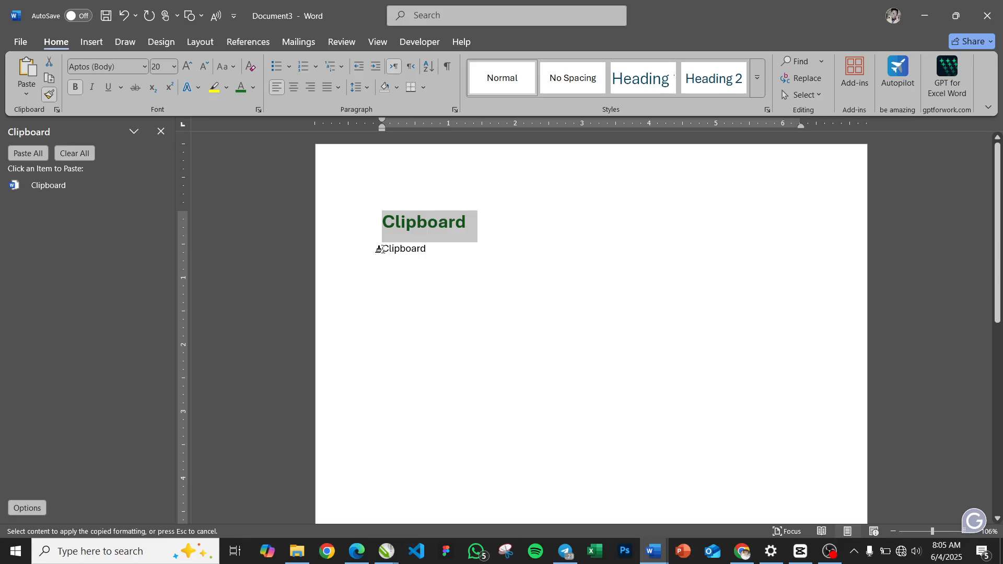
drag(380, 249, 428, 249)
click(396, 222)
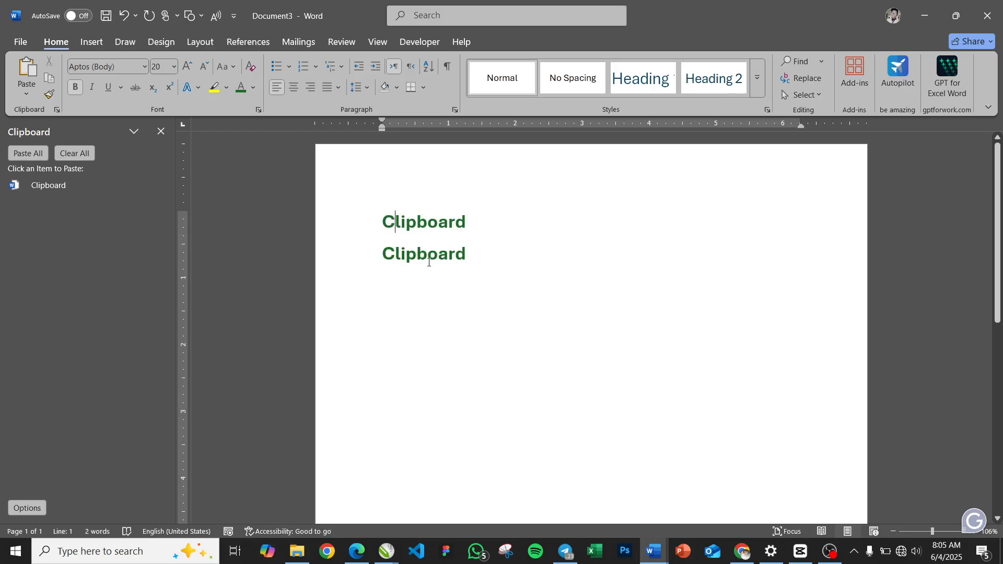
key(ctrl+z)
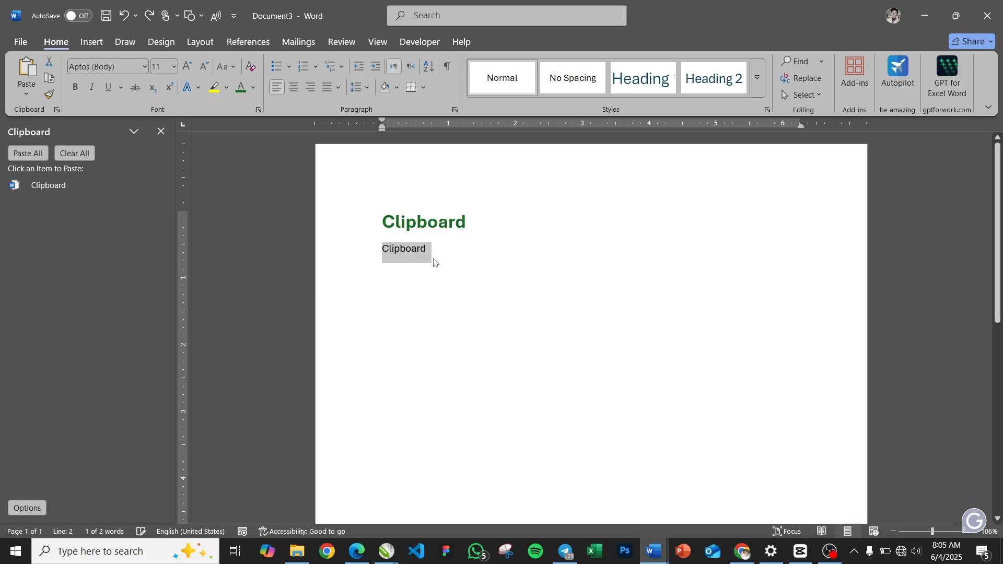
- Apply the first "Clipboard" line's bold green size 20 formatting to the second "Clipboard" line again
click(430, 258)
drag(384, 221, 463, 222)
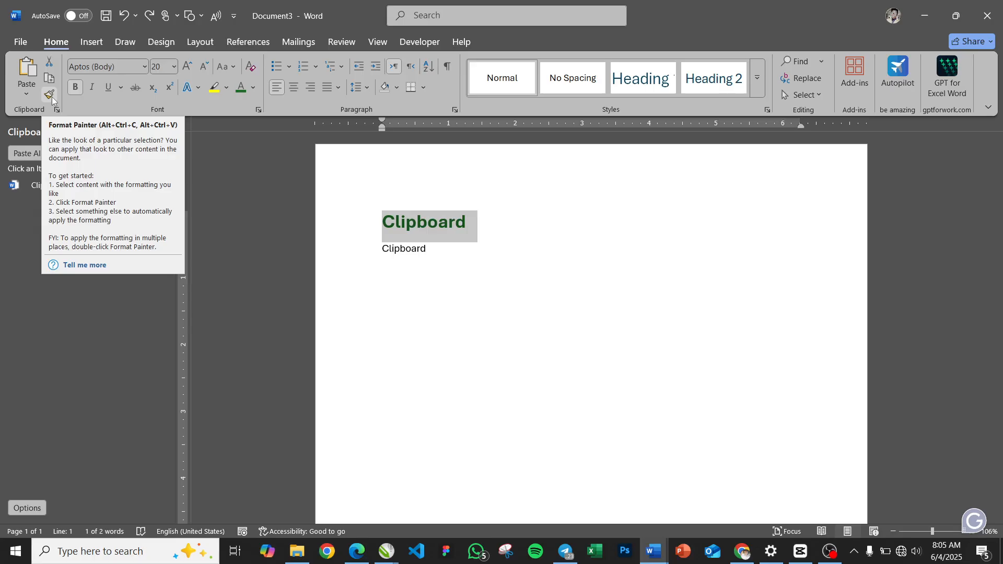
click(52, 99)
click(387, 224)
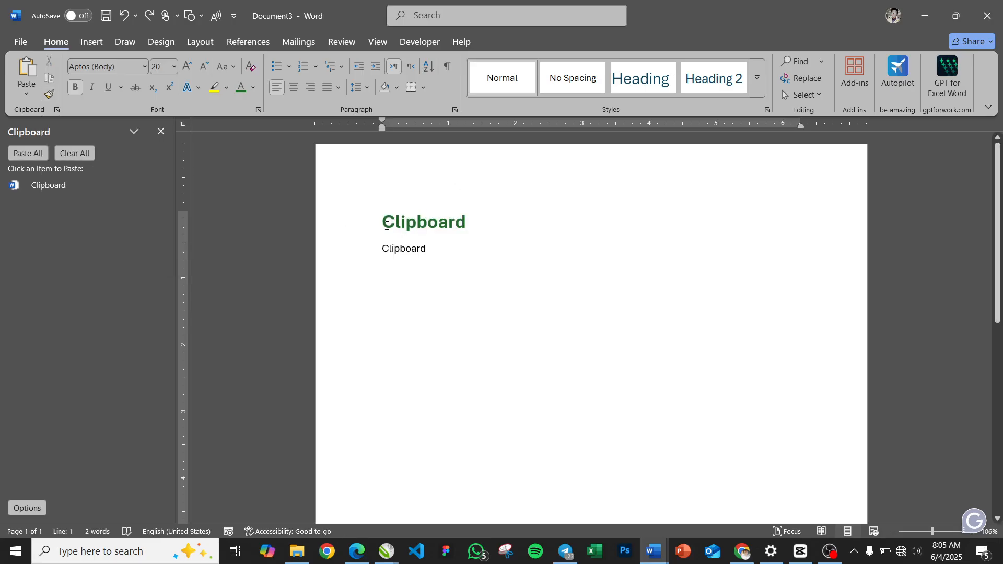
drag(387, 226, 470, 224)
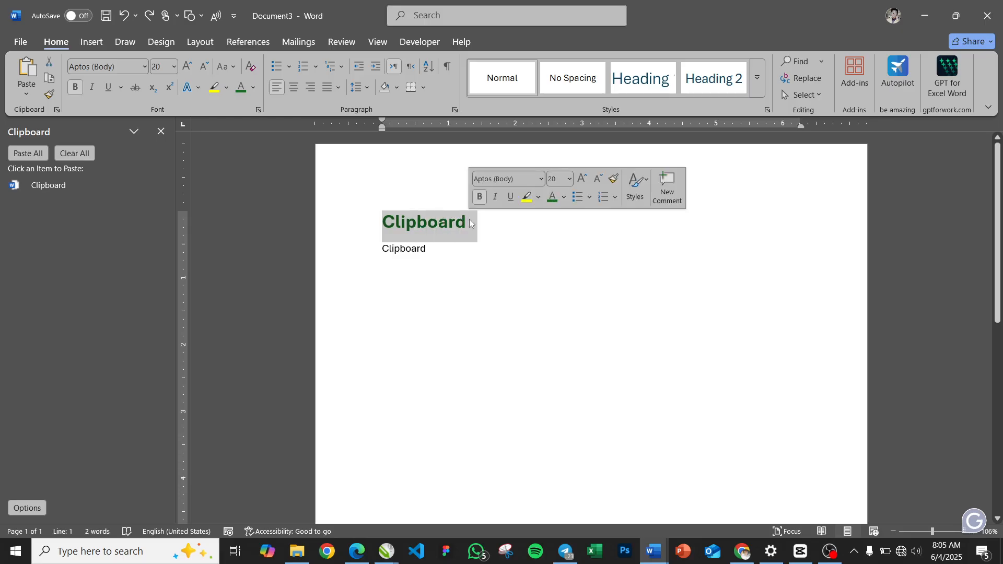
key(alt)
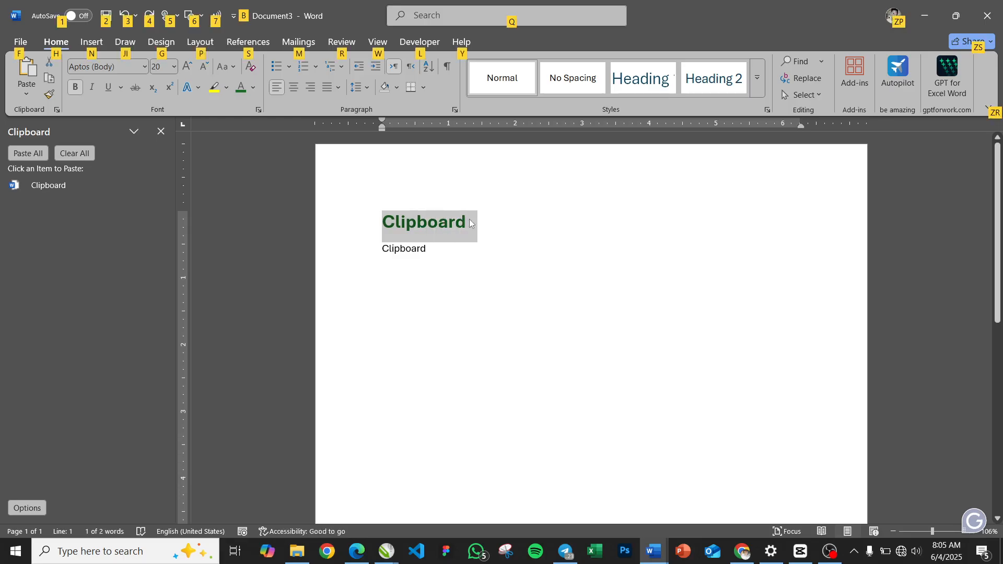
key(Escape)
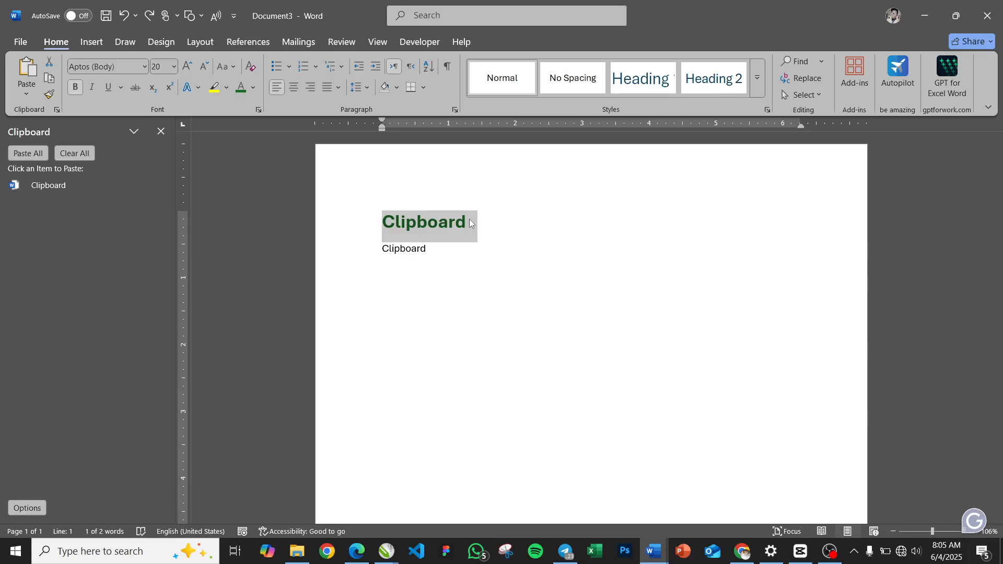
key(Down)
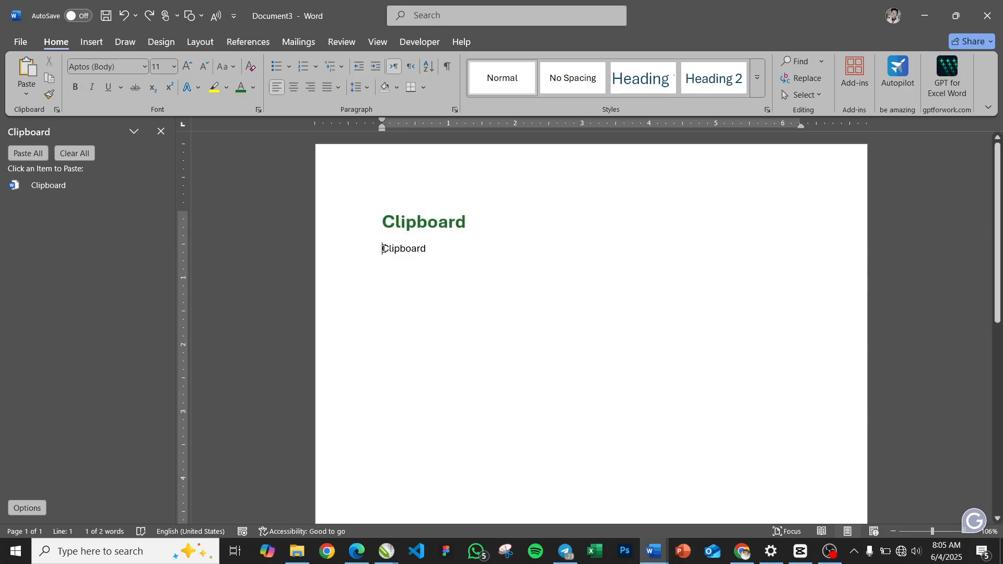
double_click(421, 251)
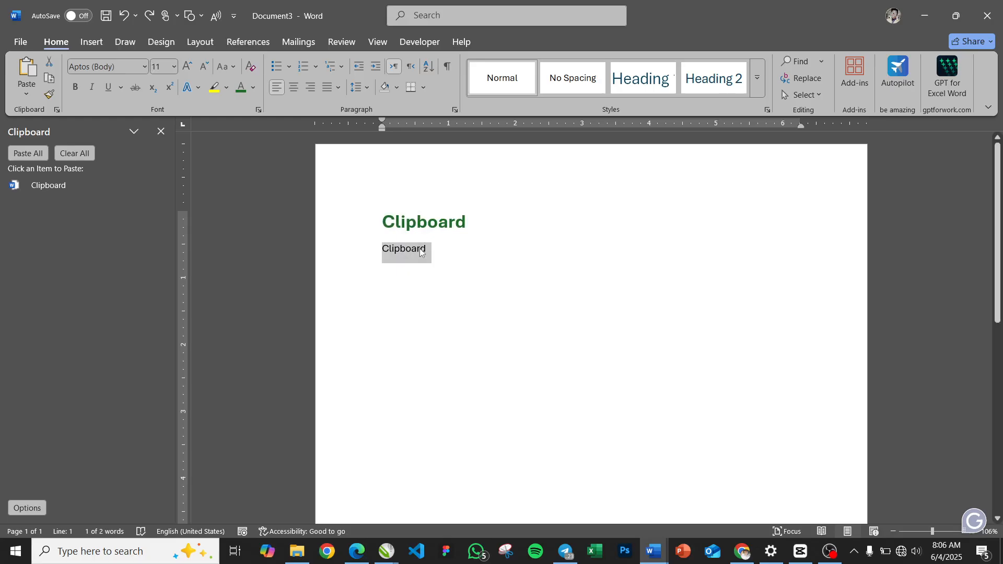
key(ctrl+y)
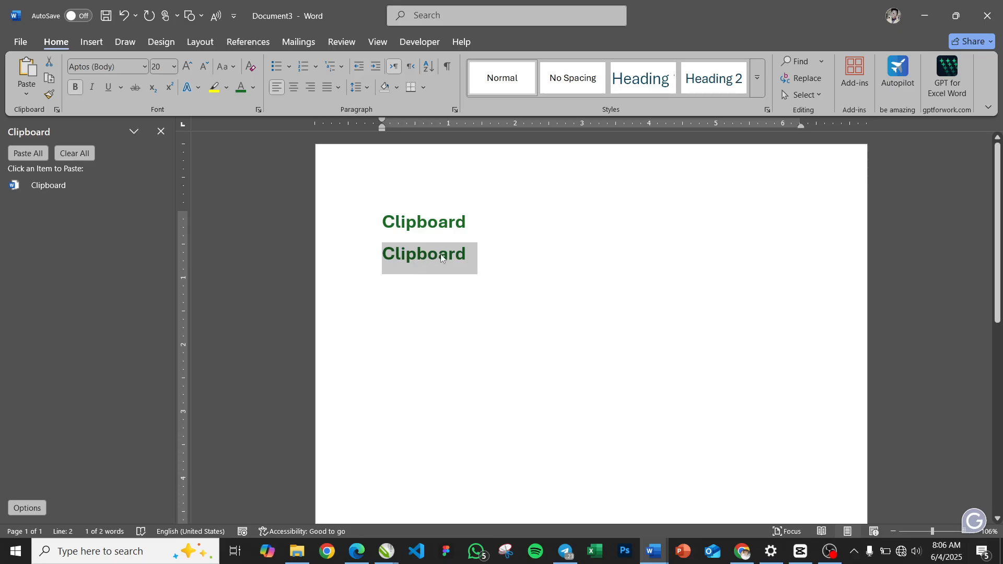
key(Up)
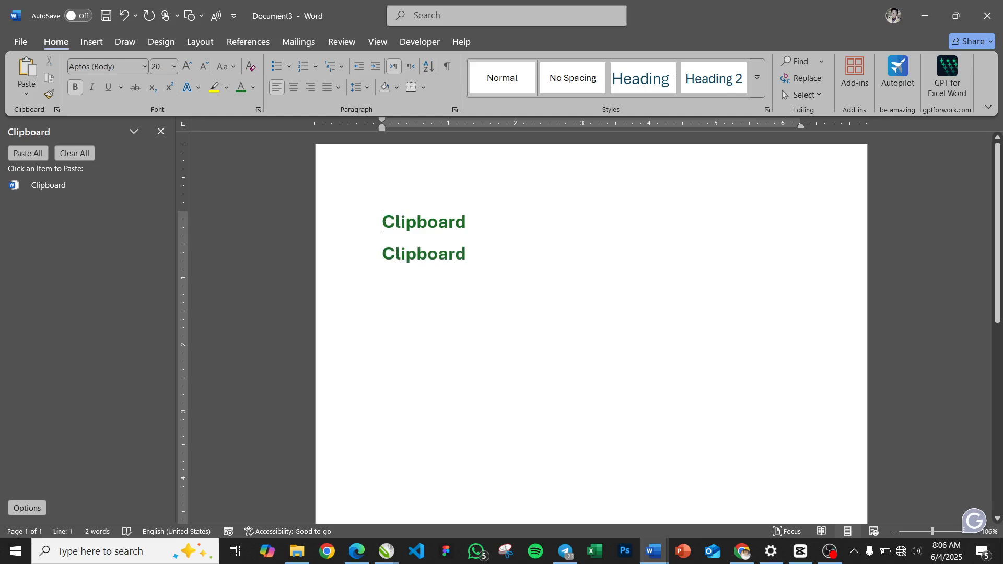
- Clear all items from the clipboard history and close it
click(484, 252)
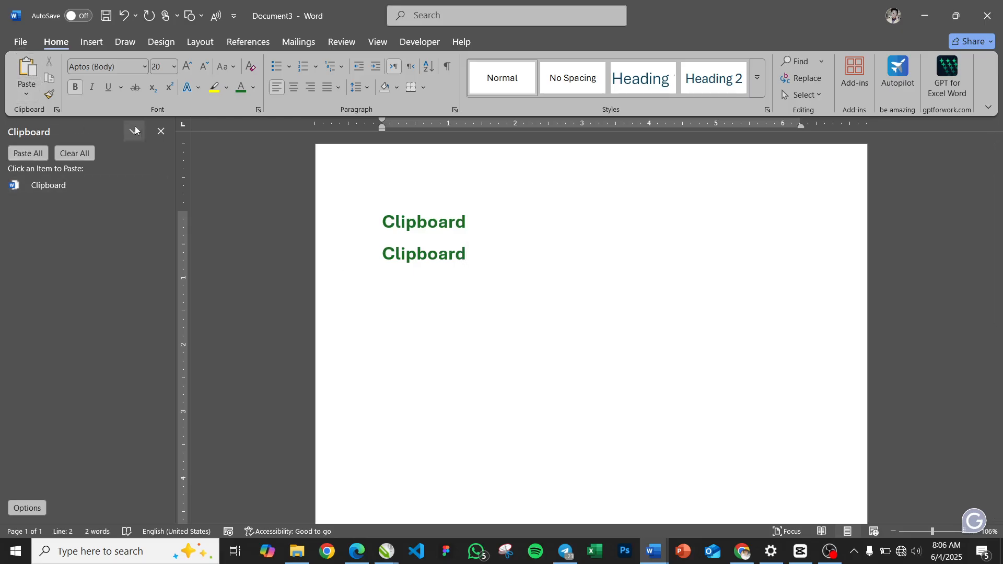
click(65, 153)
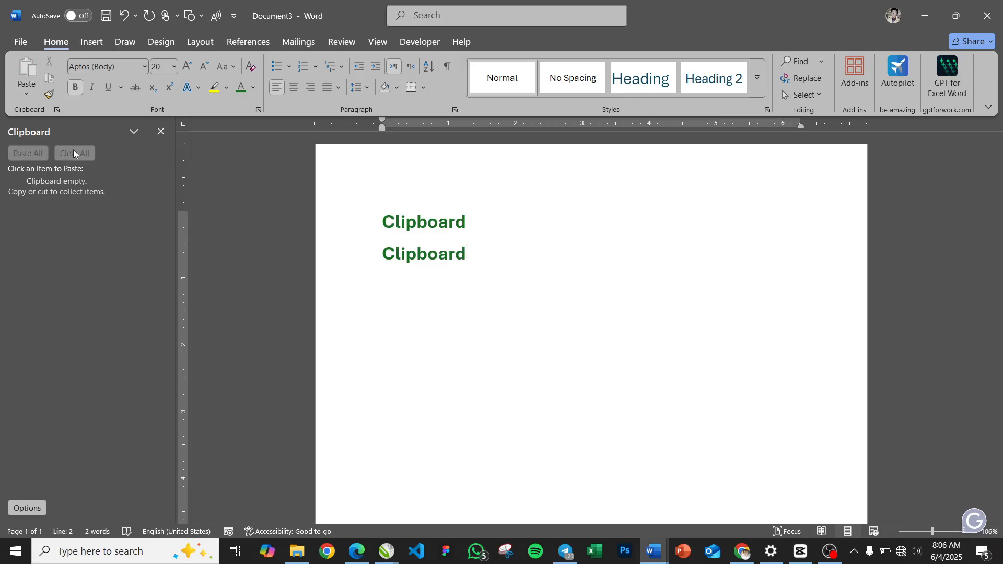
click(161, 132)
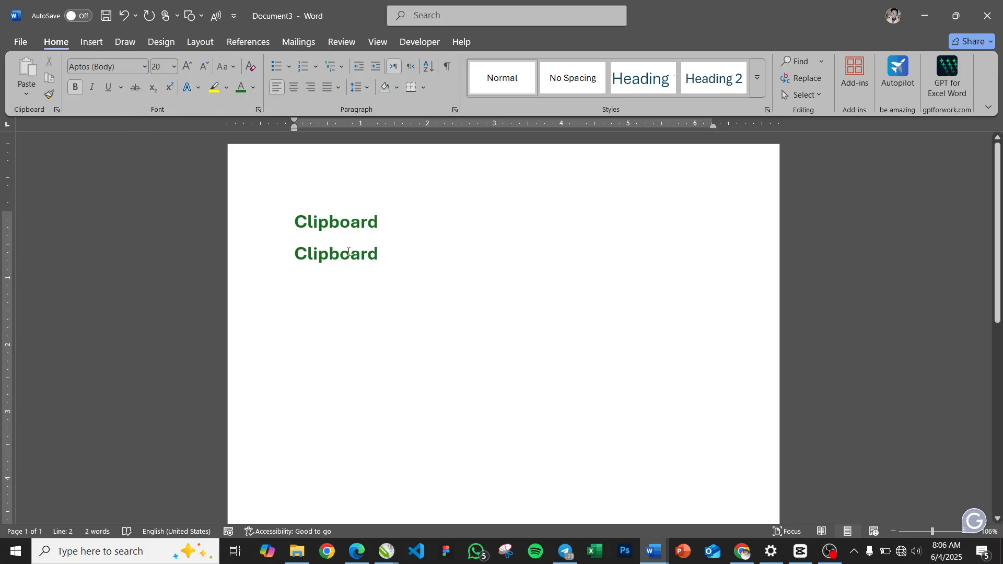
- Preview the available fonts on the first "Clipboard" line, leaving its font as it is
drag(380, 254, 257, 220)
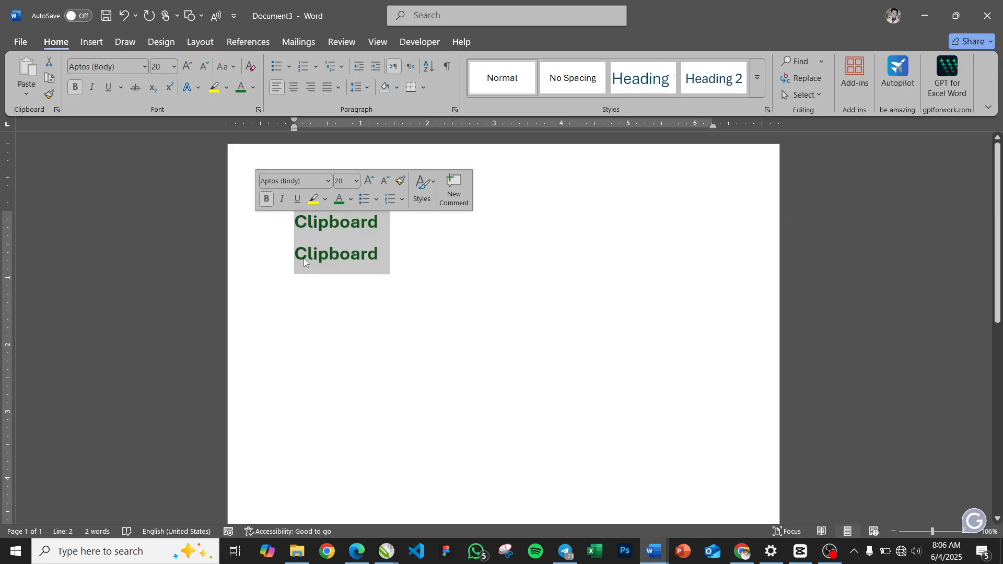
click(384, 222)
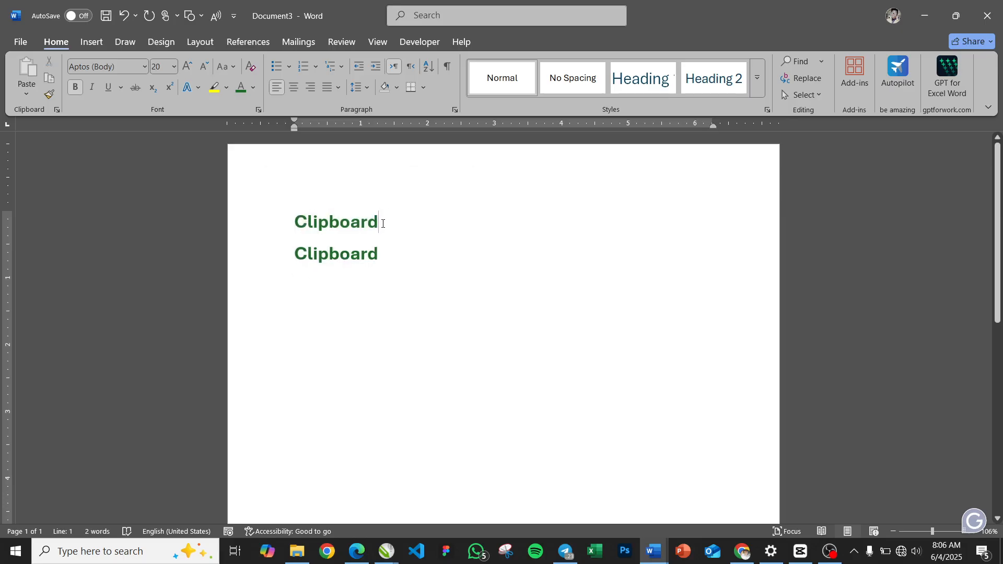
drag(382, 223, 244, 223)
key(ctrl+c)
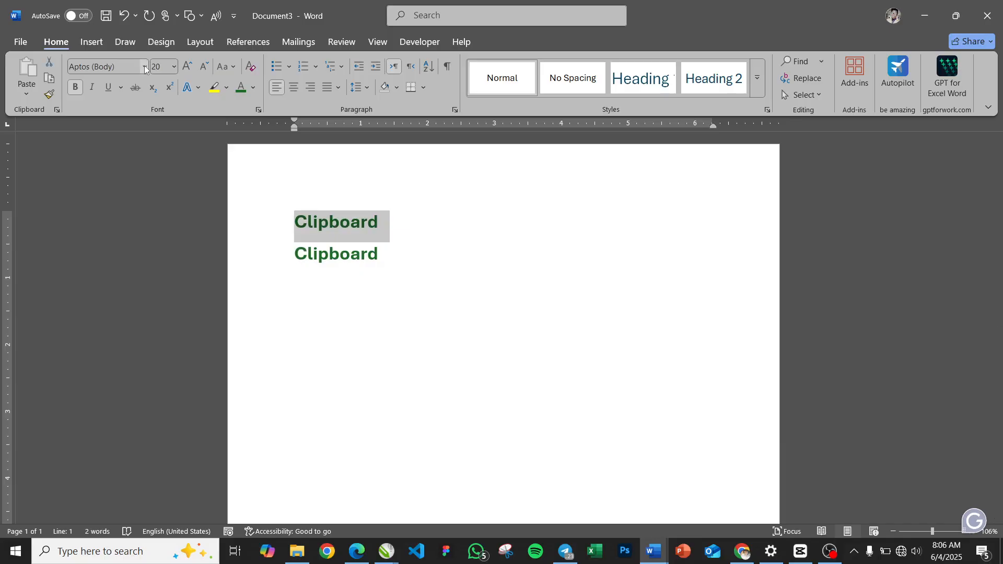
click(145, 67)
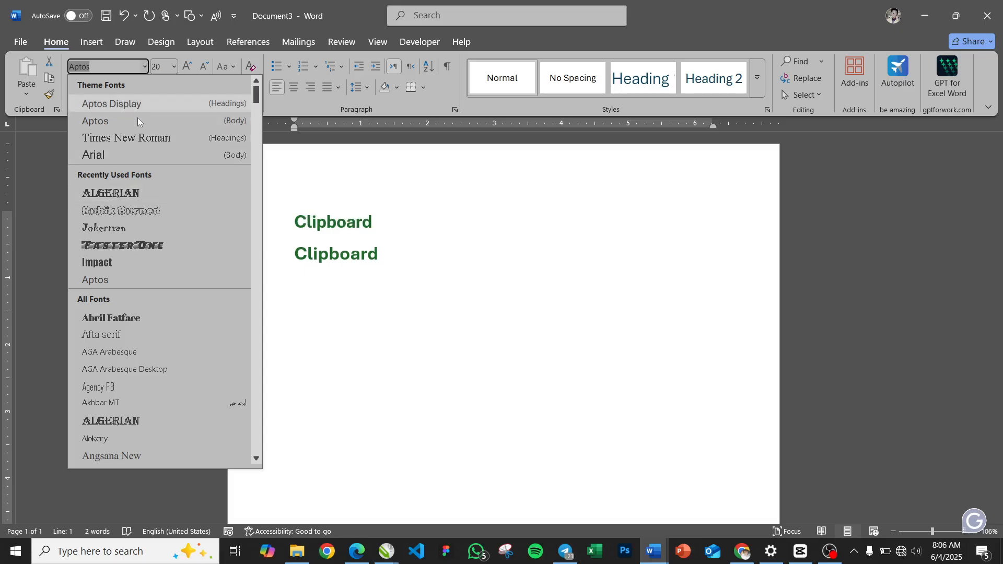
click(314, 225)
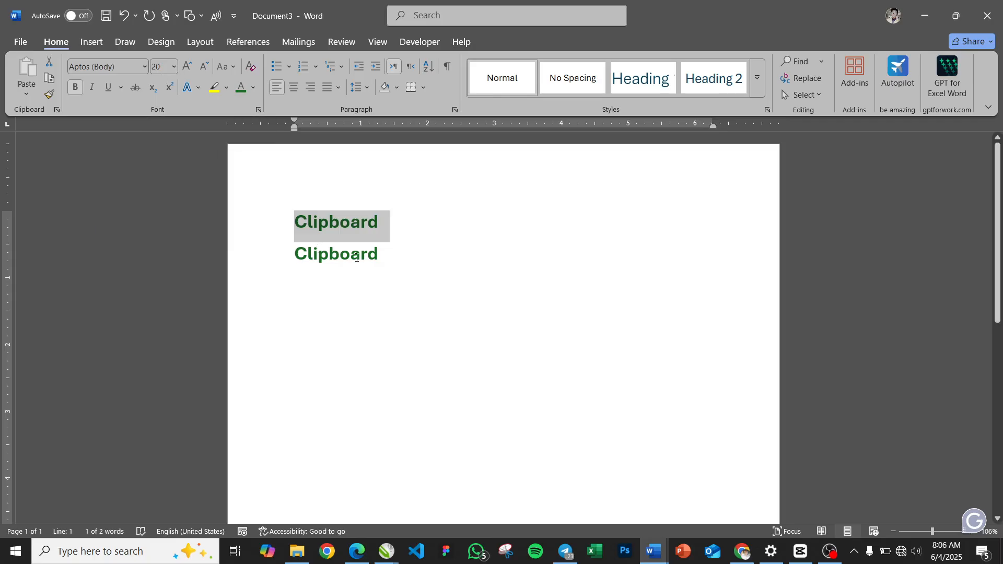
- Clear the character formatting from both "Clipboard" lines, returning them to plain text
drag(394, 260, 305, 273)
key(ctrl+v)
drag(398, 280, 249, 213)
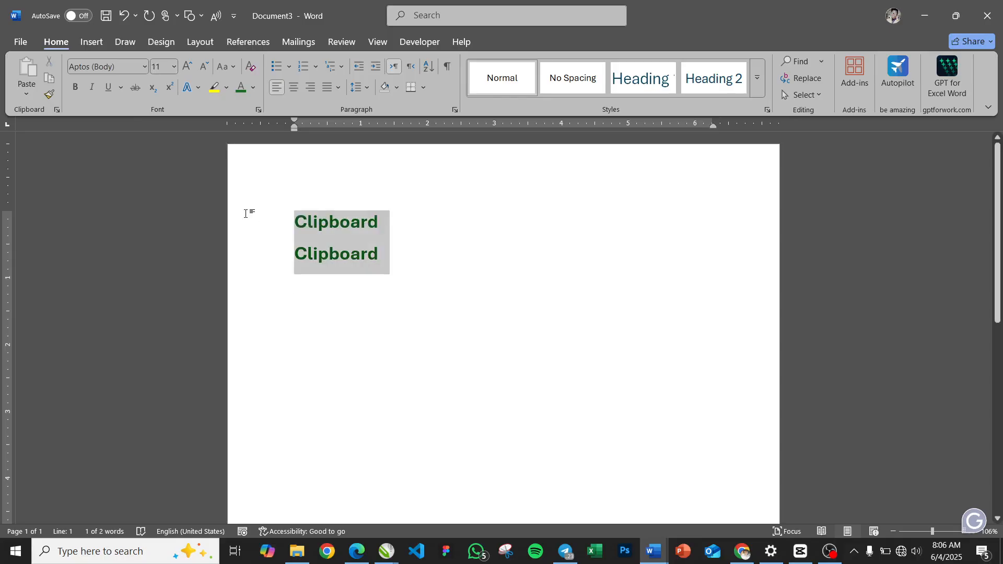
key(ctrl+space)
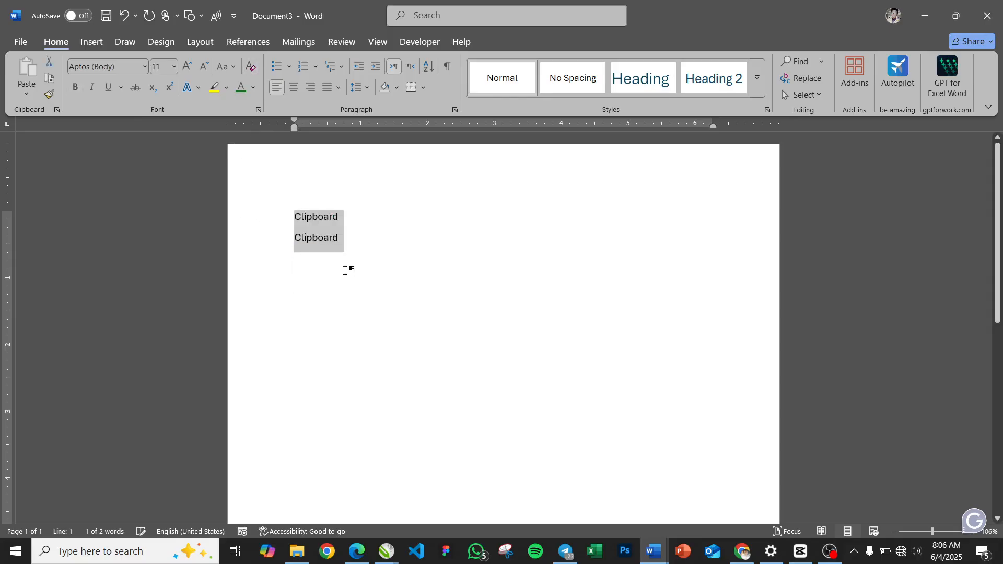
- Write the font names Calibri, Tahoma, Cambria, Arial and Aptos on separate lines below the two "Clipboard" lines
click(342, 254)
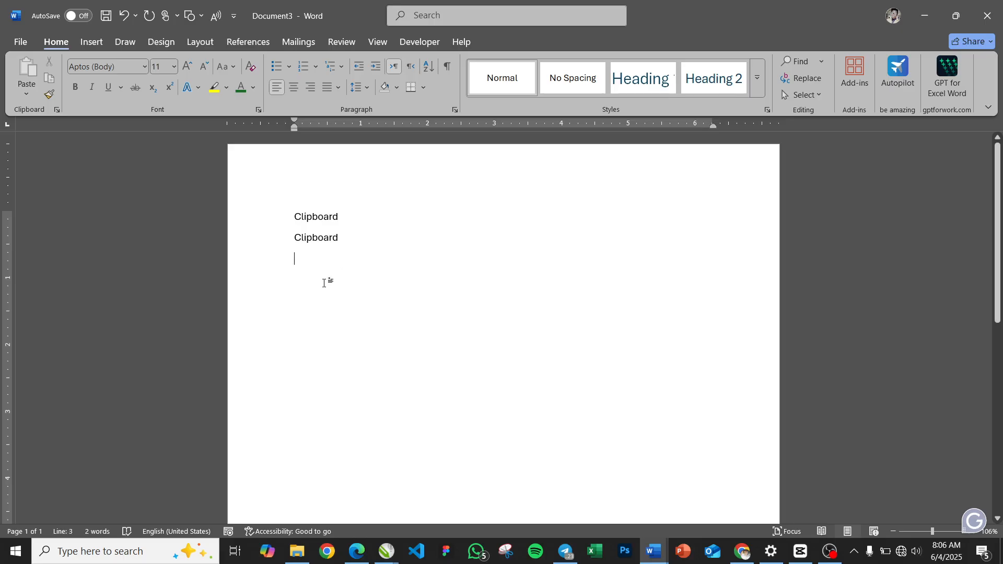
text(Calibri)
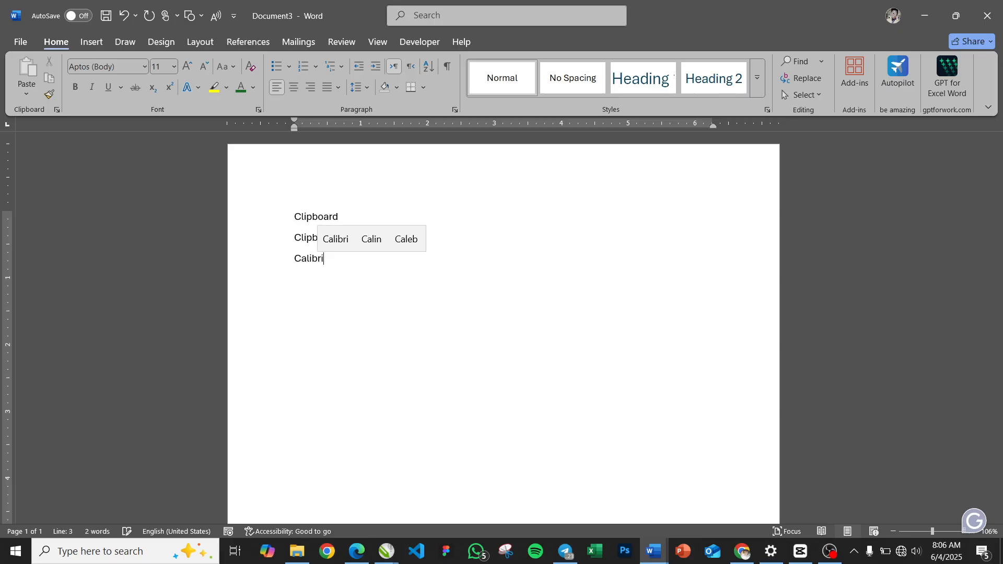
key(Return)
text(Taho)
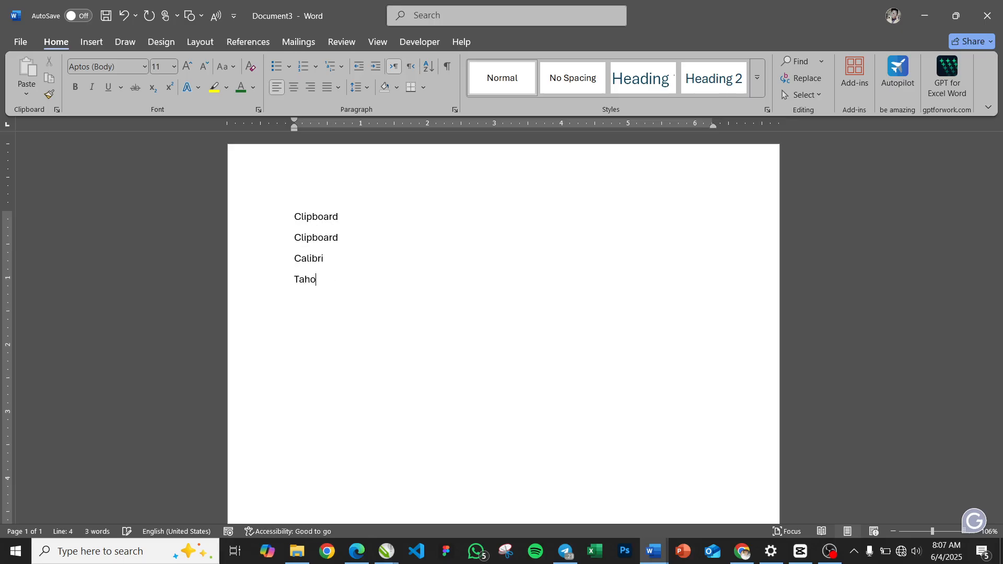
text(ma)
key(Return)
text(Cm)
key(BackSpace)
text(ambria)
key(Return)
text(Arial)
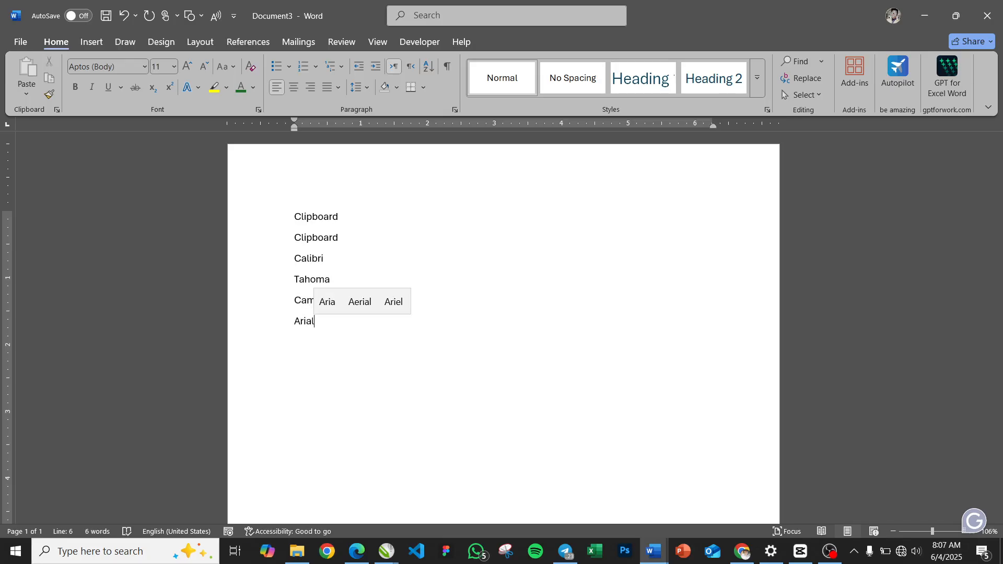
key(Return)
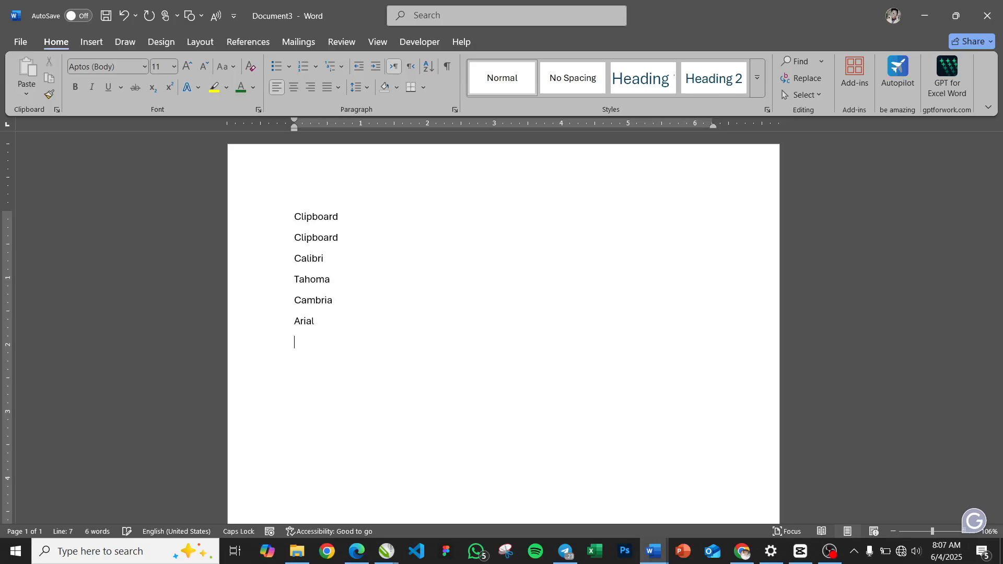
text(Aptos)
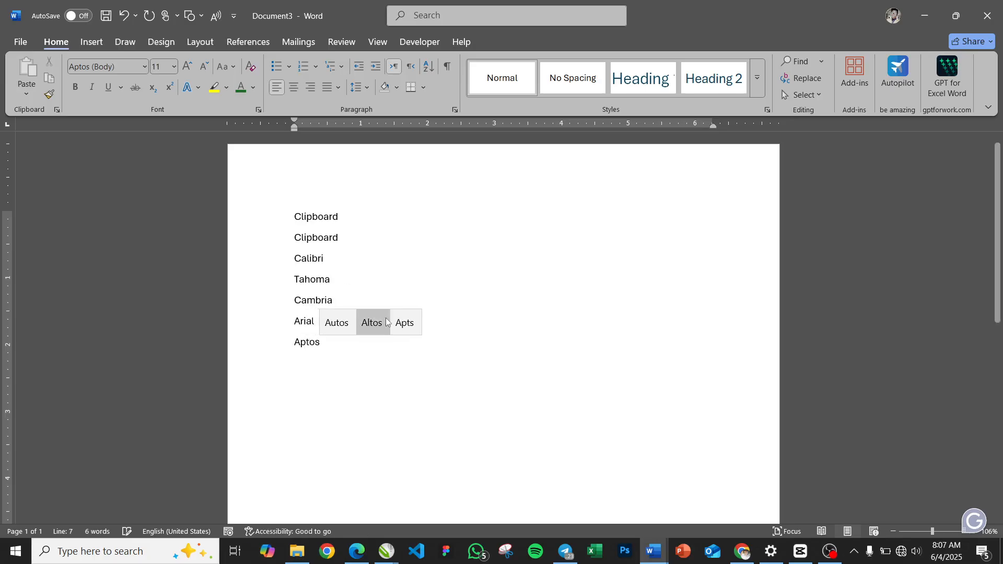
- Set the font of the "Tahoma" line to Tahoma
click(264, 282)
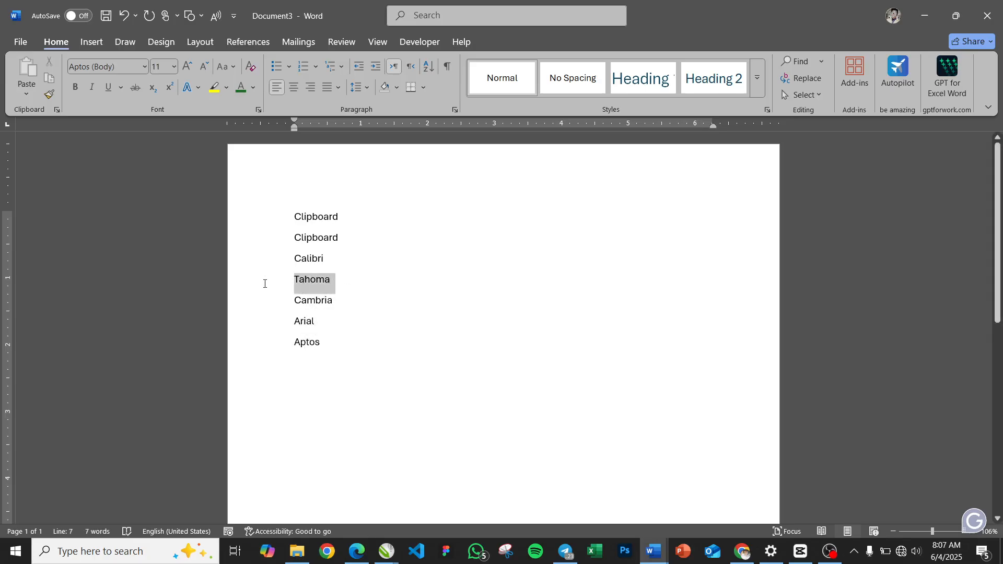
click(107, 67)
text(Tahoma)
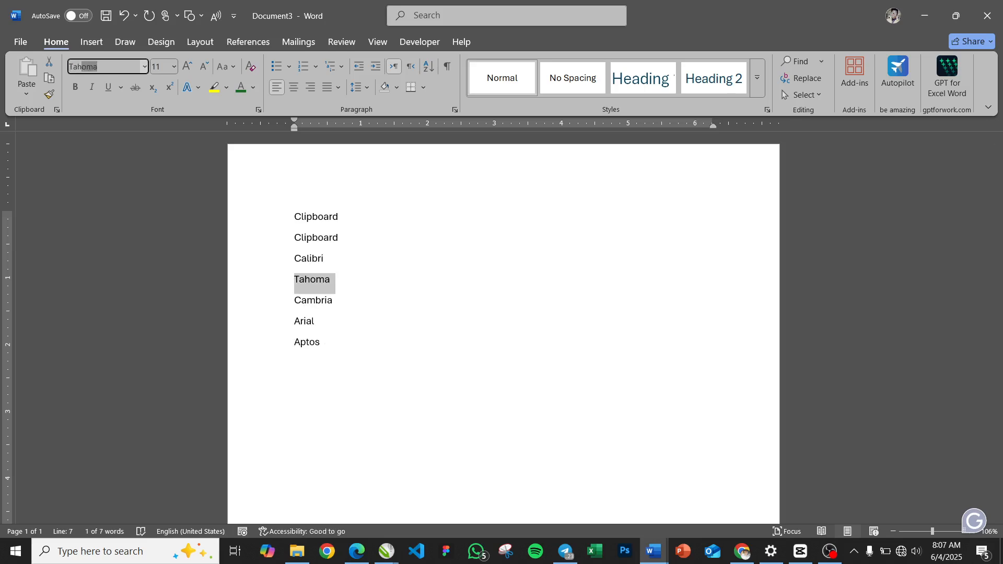
key(Return)
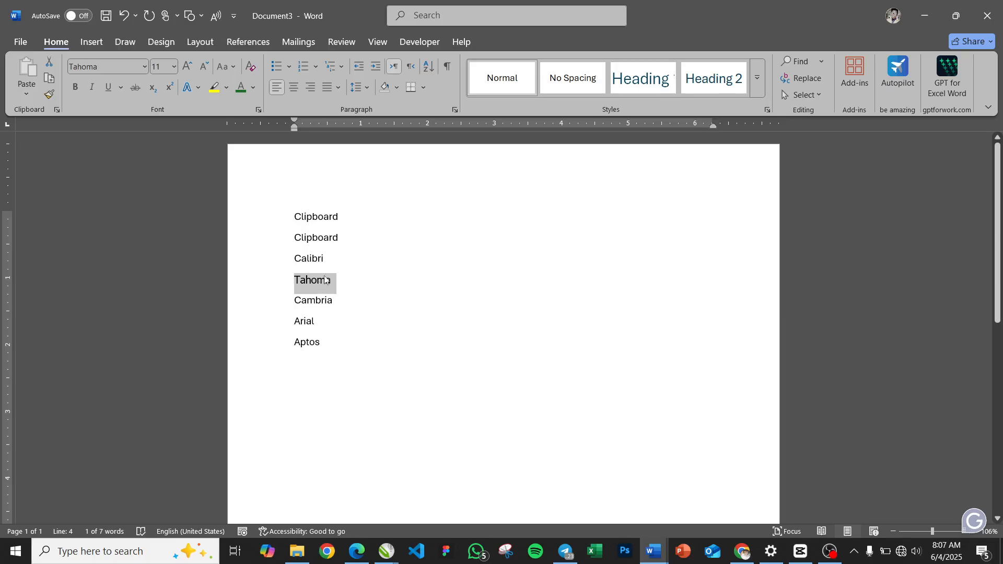
click(337, 298)
- Set the font of the "Cambria" line to Cambria
click(266, 295)
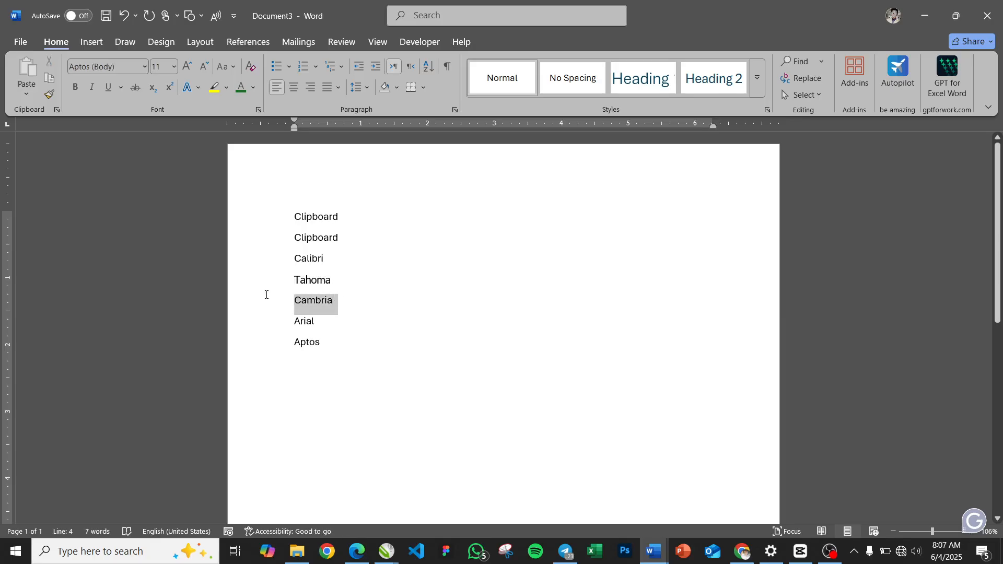
click(104, 66)
text(Cambria)
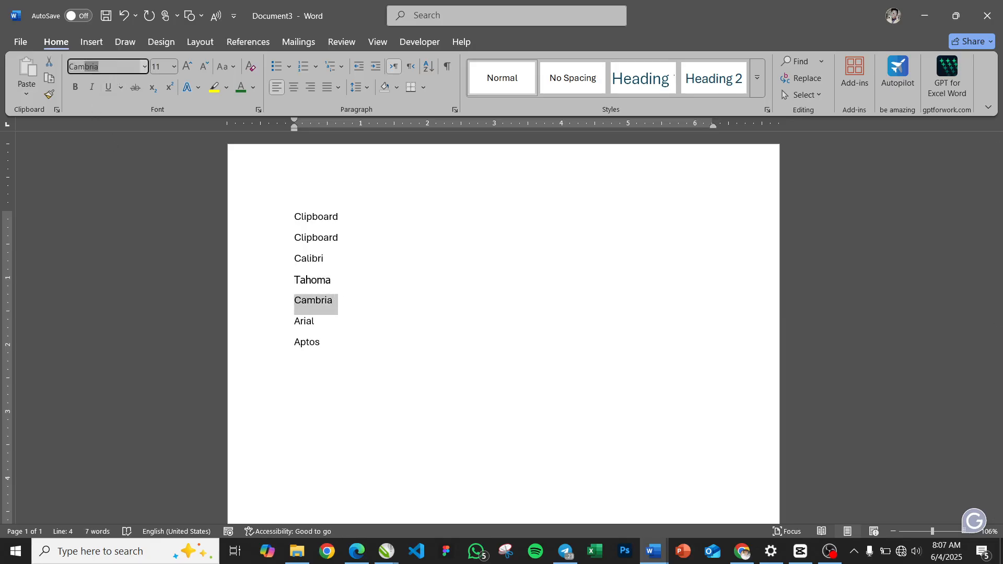
key(Return)
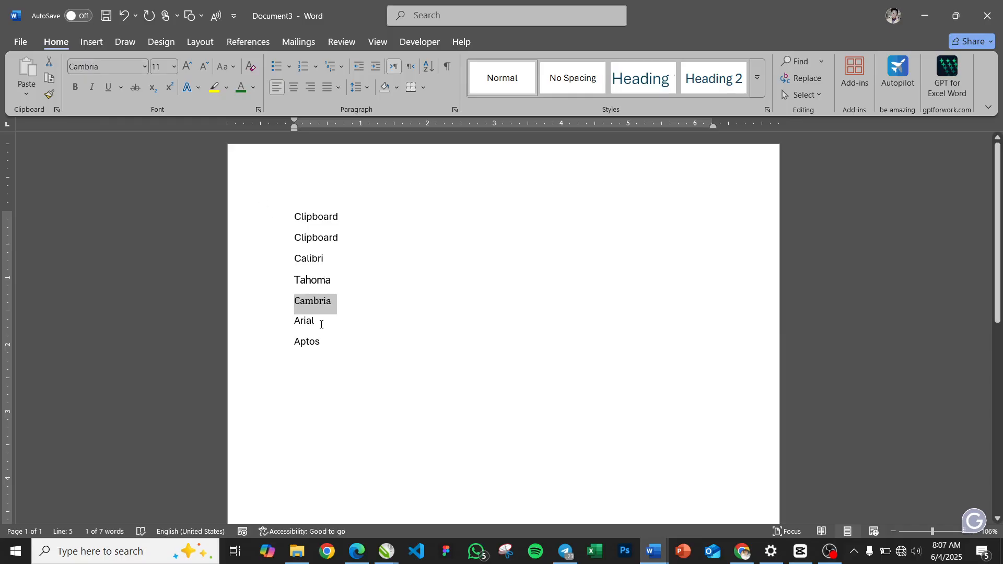
- Set the font of the "Arial" line to Arial
click(321, 322)
click(282, 320)
click(109, 66)
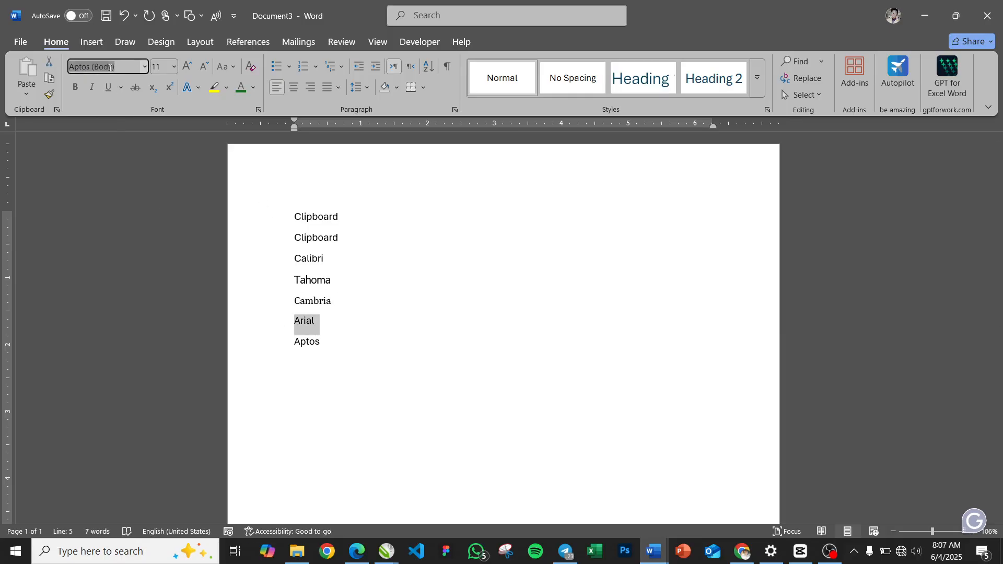
text(Arial)
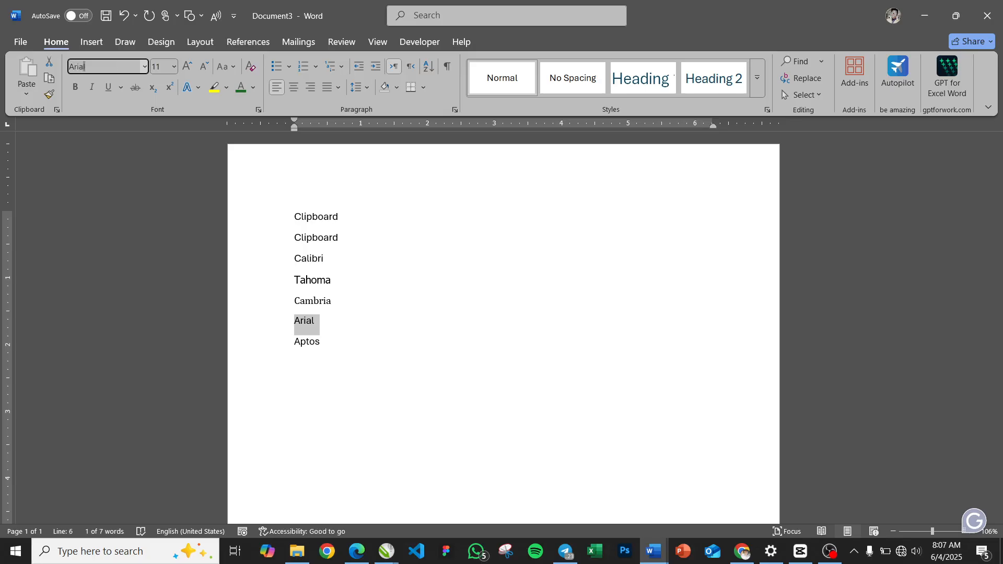
key(Return)
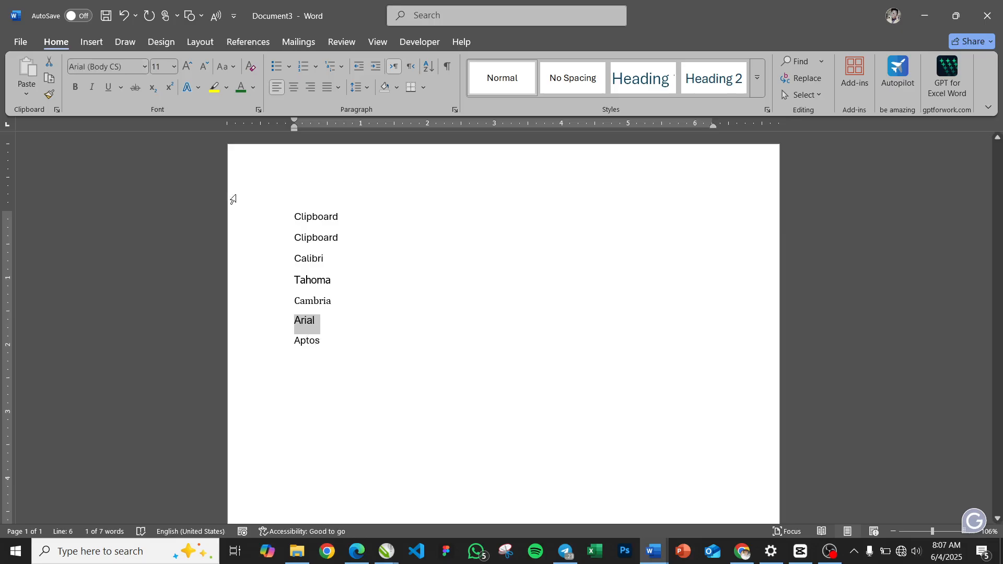
drag(320, 341, 276, 345)
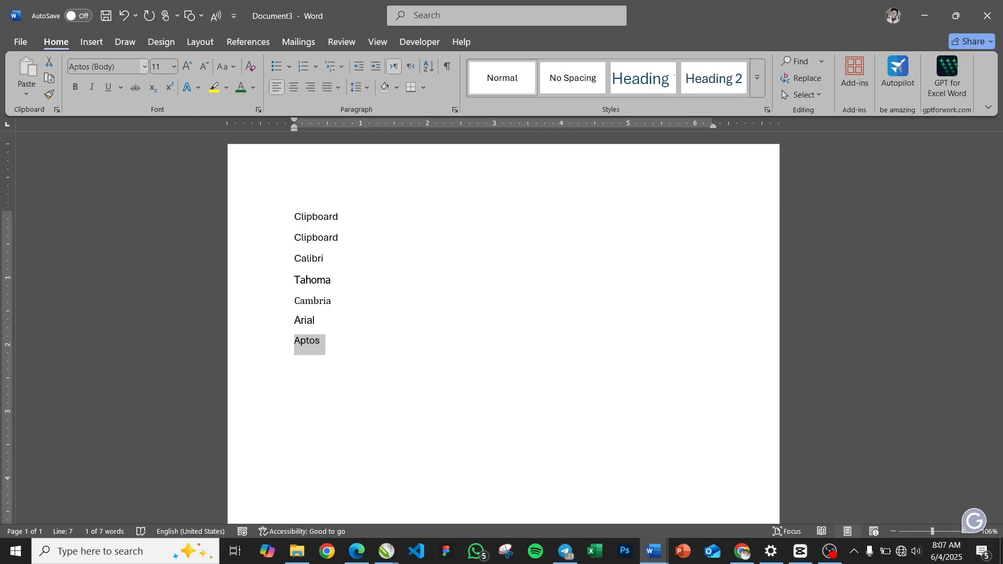
click(318, 347)
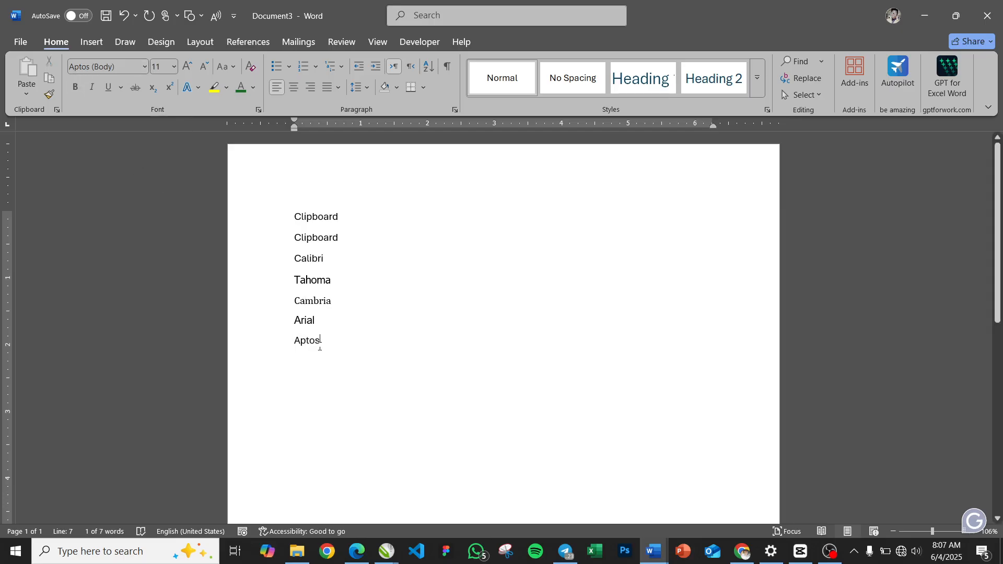
drag(318, 345, 283, 266)
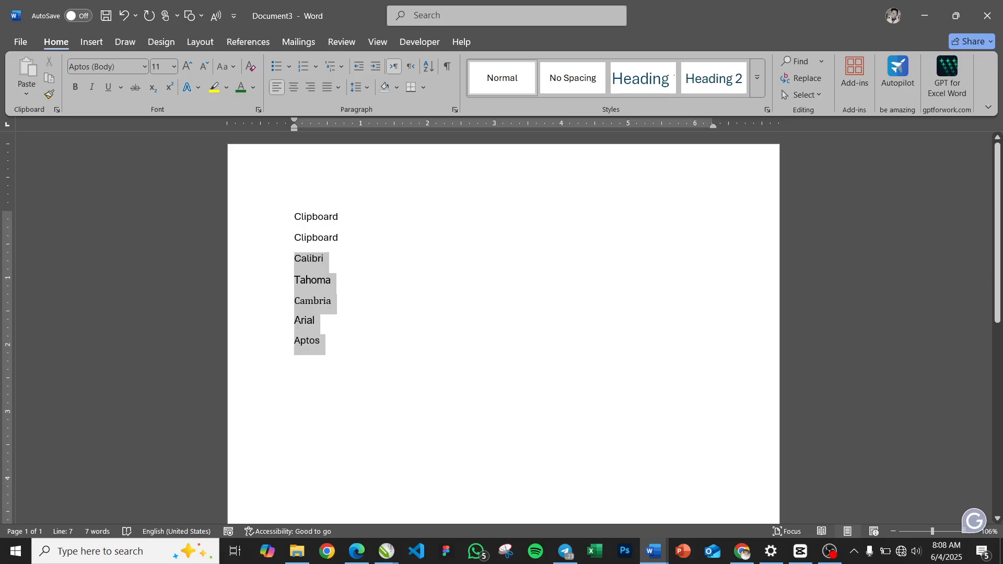
click(332, 355)
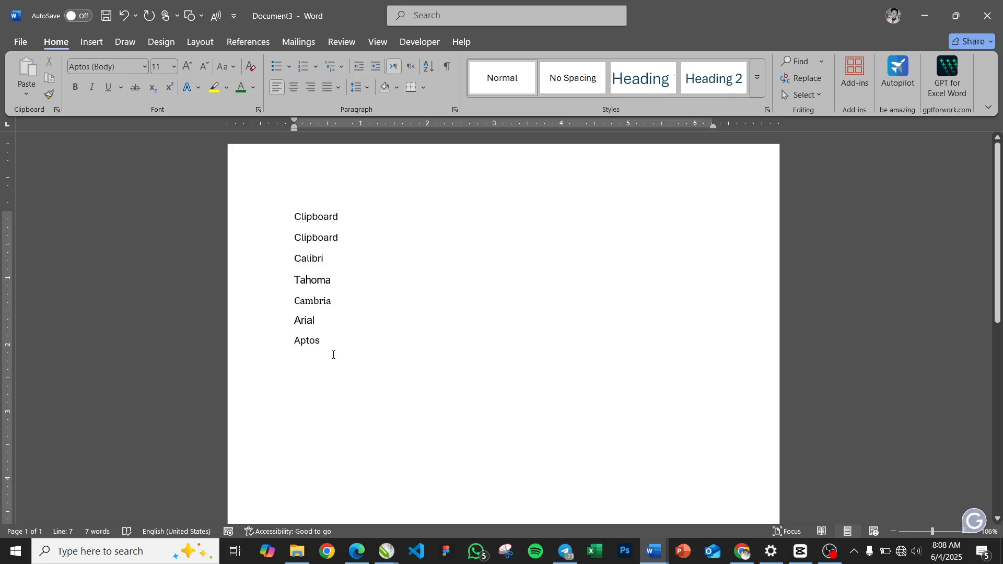
drag(330, 344, 284, 262)
- Write the font names Jokerman and Algerian on separate new lines below "Aptos"
click(335, 355)
key(Caps_Lock)
text(J)
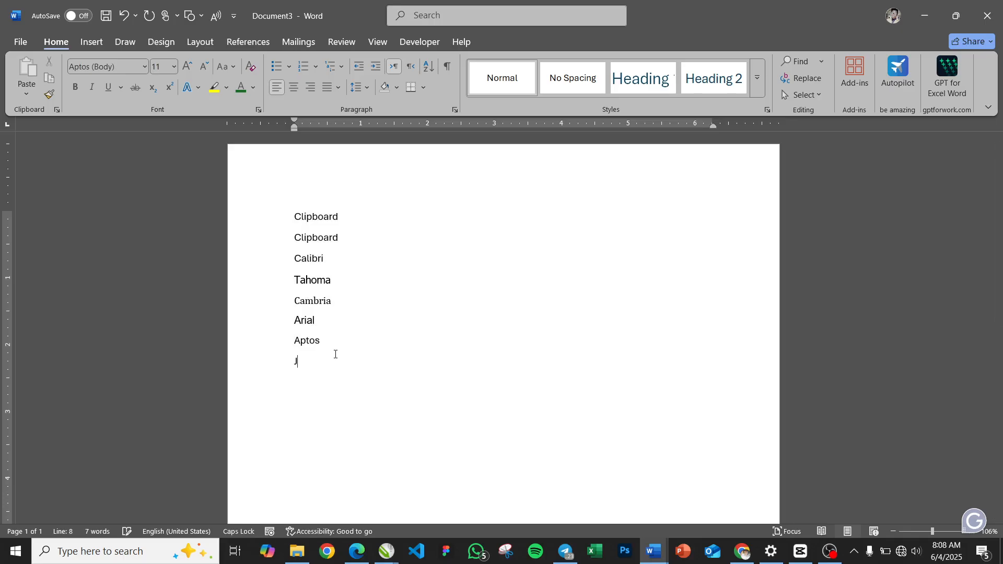
key(Caps_Lock)
text(okerman)
key(Return)
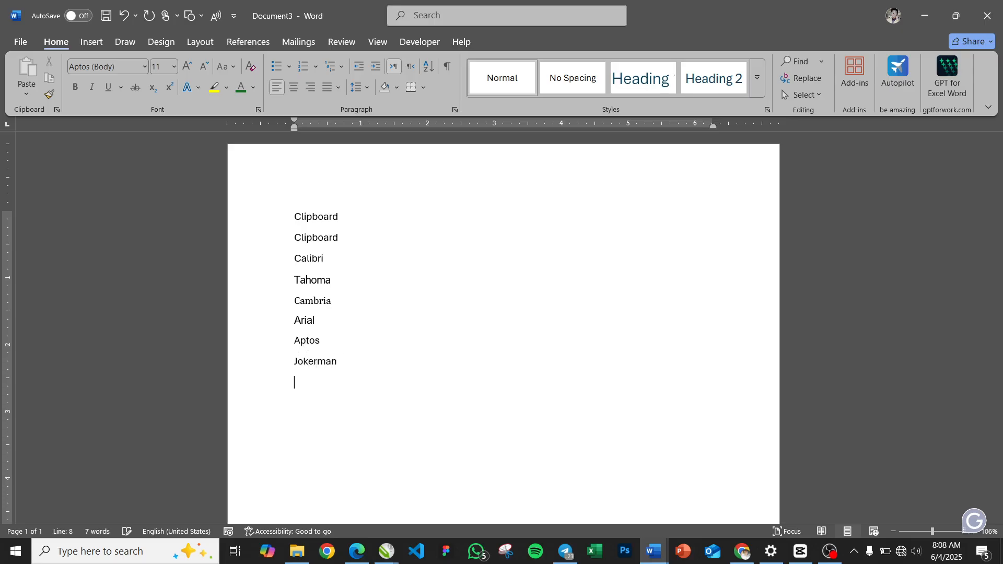
key(Caps_Lock)
text(A)
key(Caps_Lock)
text(lgerian)
- Set the font of the "Algerian" line to Algerian
double_click(317, 381)
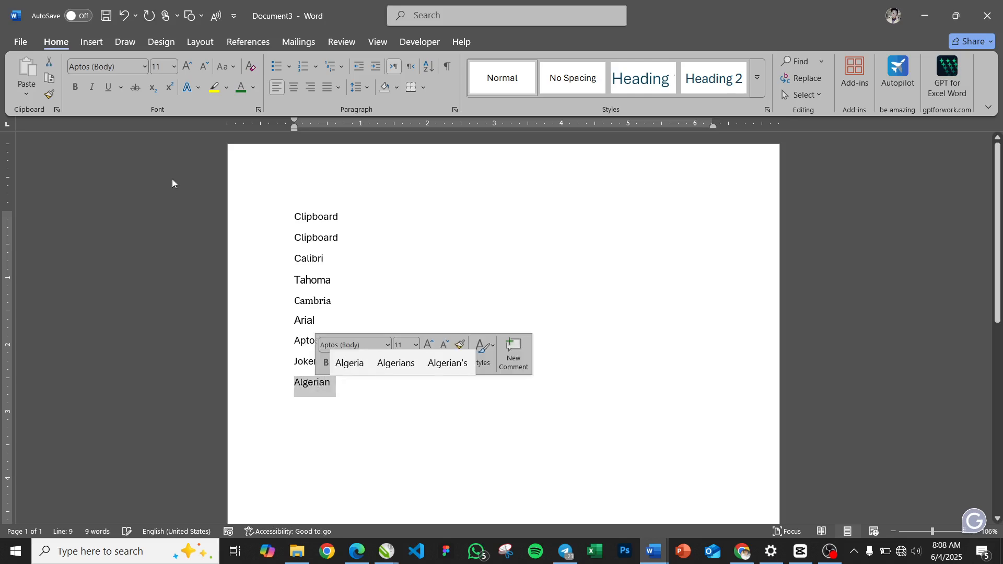
click(107, 66)
text(Algerian)
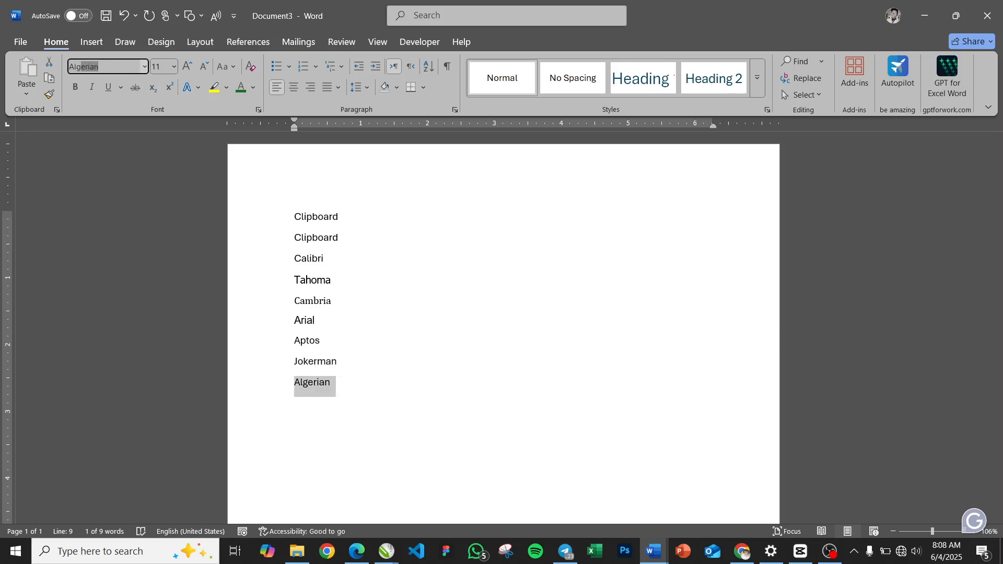
key(Return)
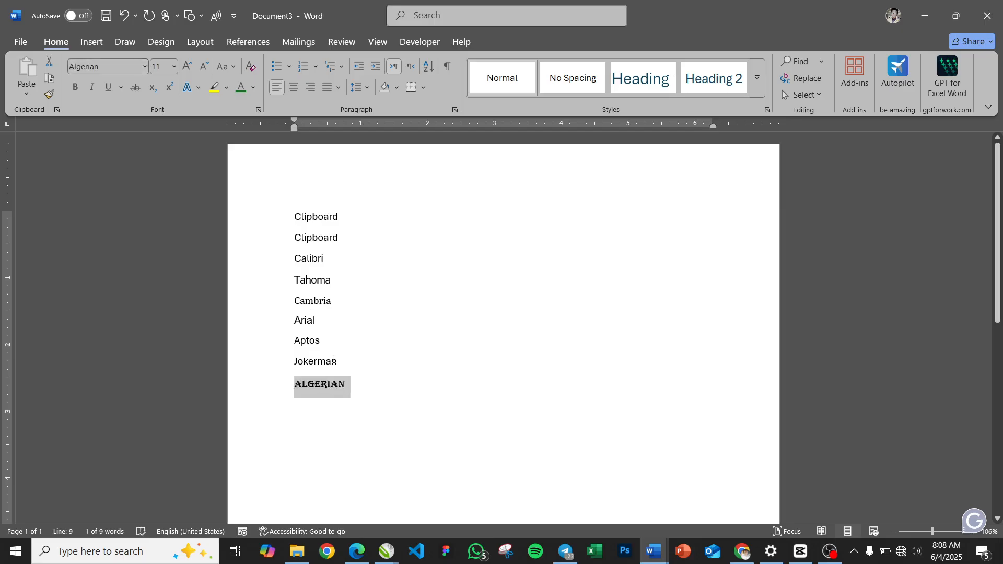
- Set the font of the "Jokerman" line to Jokerman
double_click(334, 360)
click(107, 62)
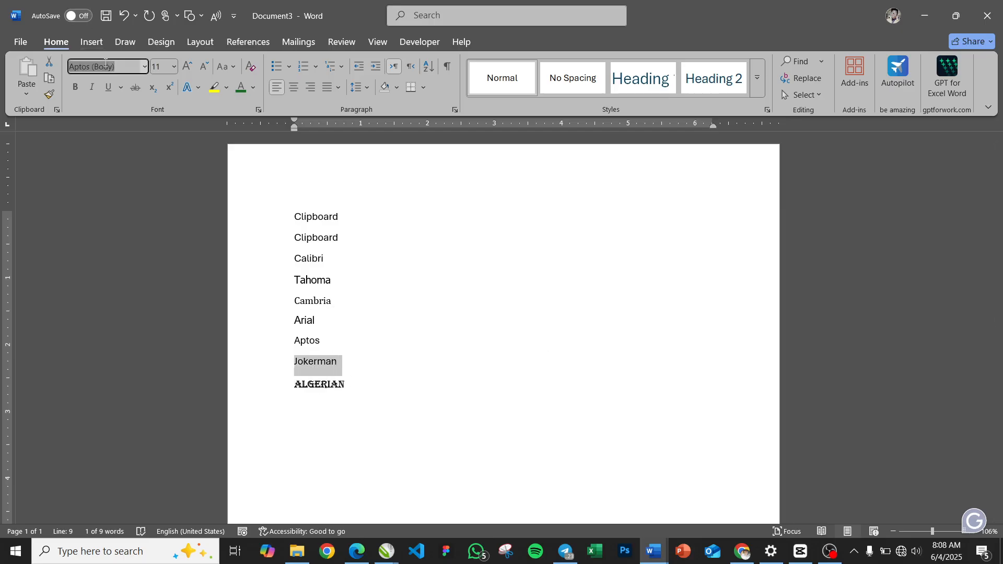
text(Jokerman)
key(Return)
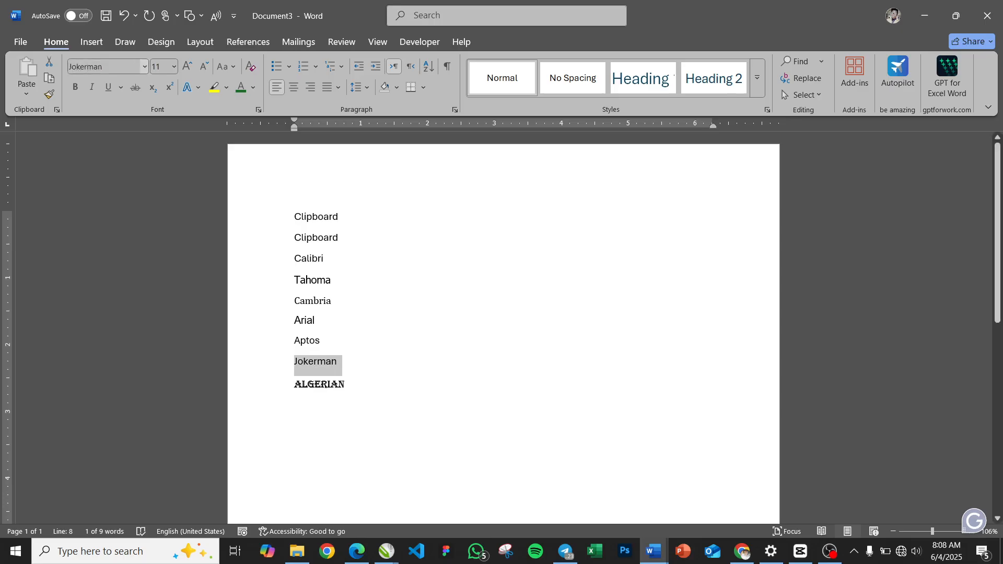
click(340, 368)
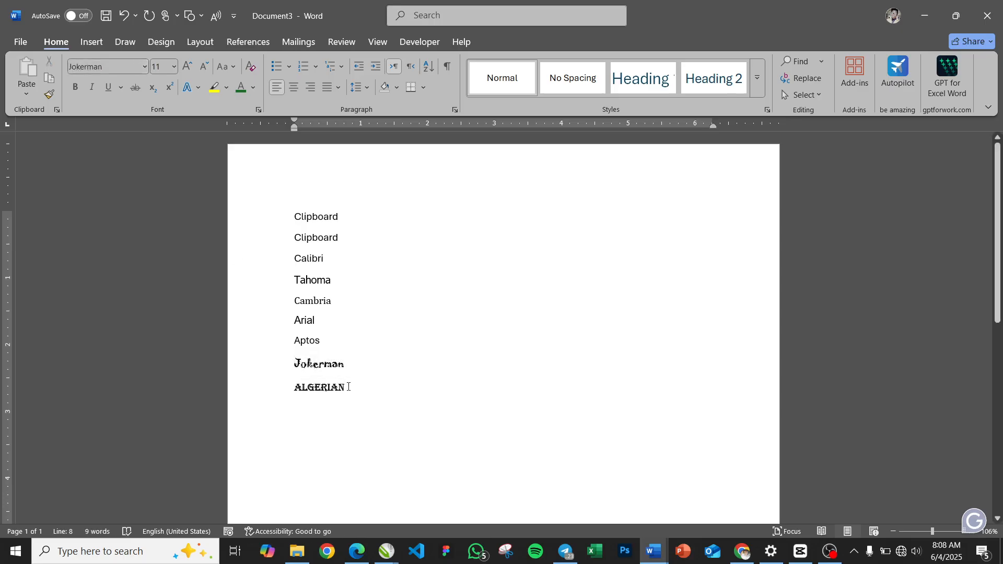
- Write the numbers 12 and 14 on separate new lines below "Algerian"
drag(346, 389, 292, 258)
click(334, 389)
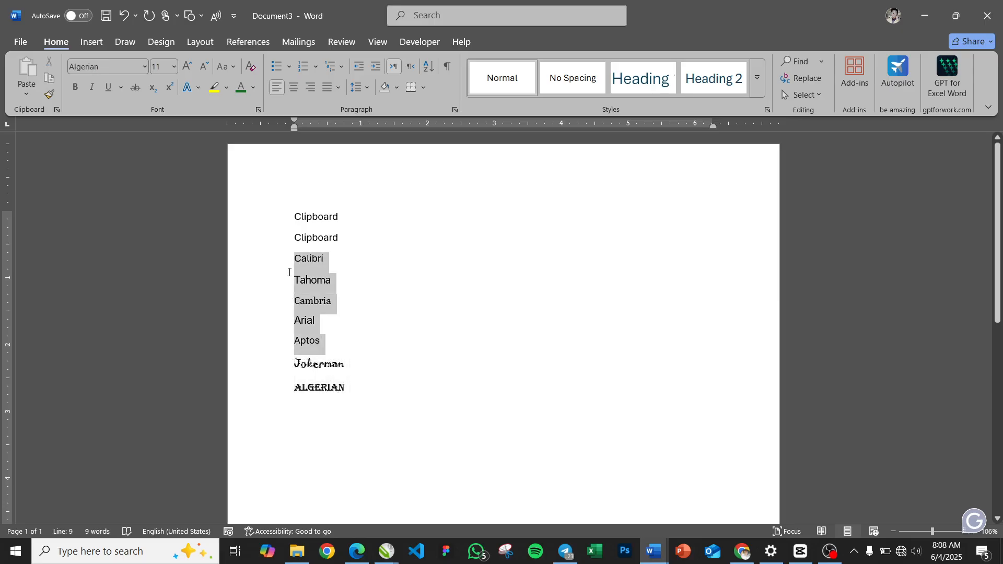
click(351, 407)
key(Return)
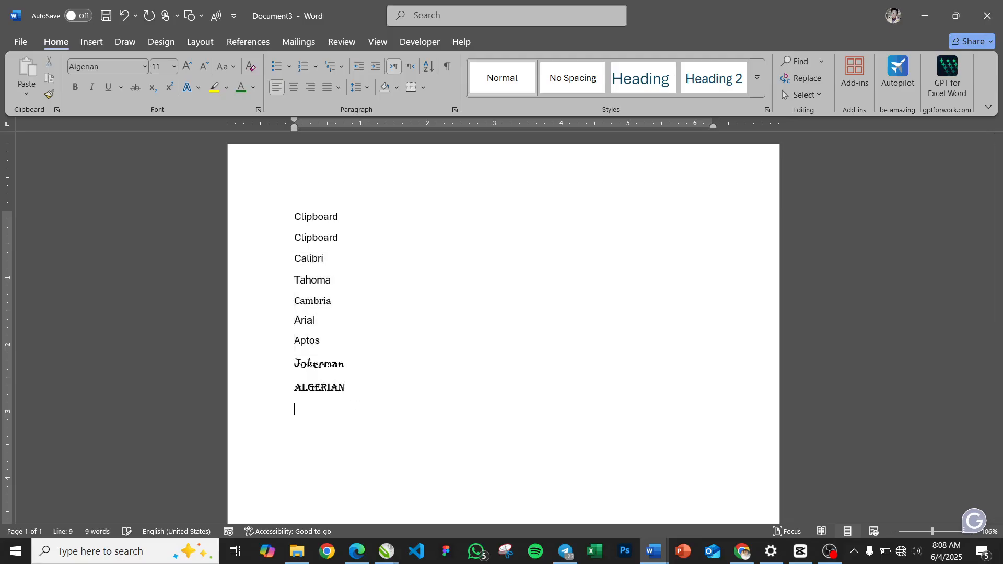
text(12 )
text(14)
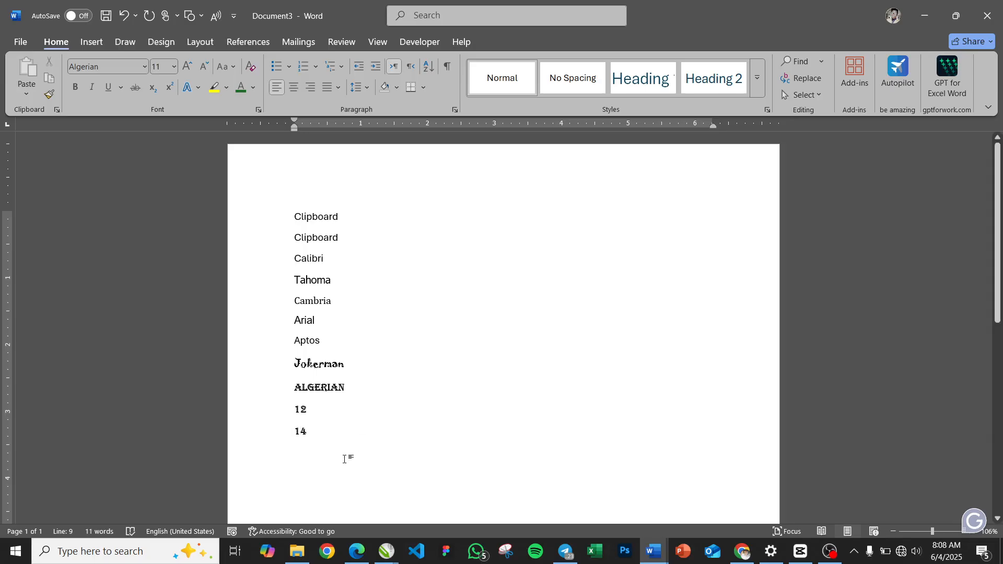
- Set the font of the "12" and "14" lines to Aptos Display
drag(309, 431, 294, 408)
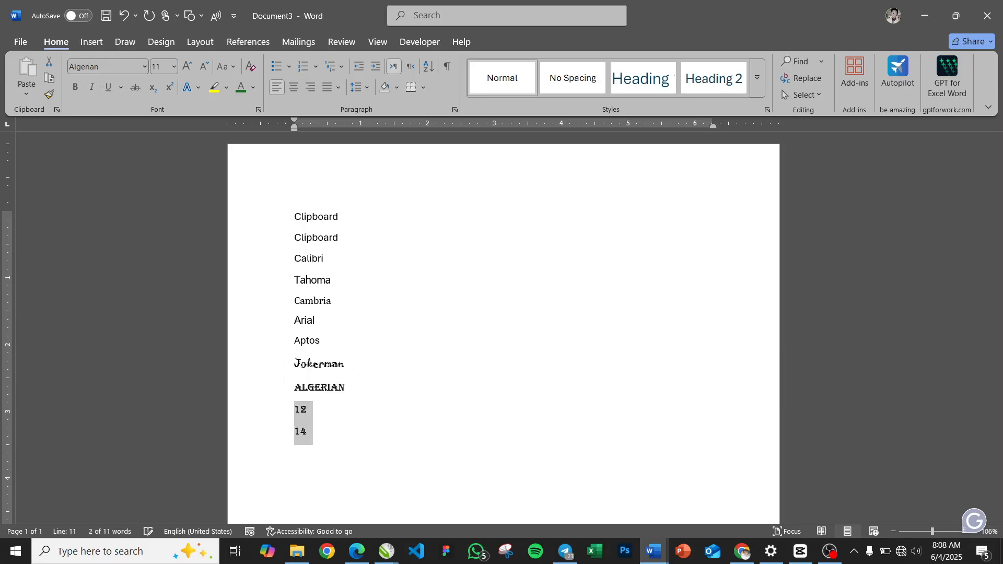
click(97, 68)
text(Aptos Display)
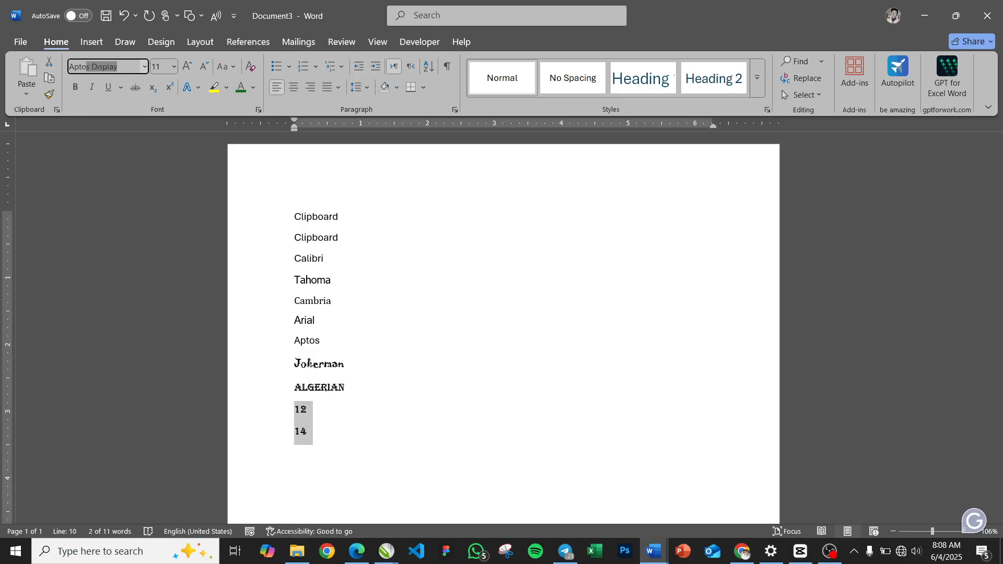
key(Return)
click(309, 430)
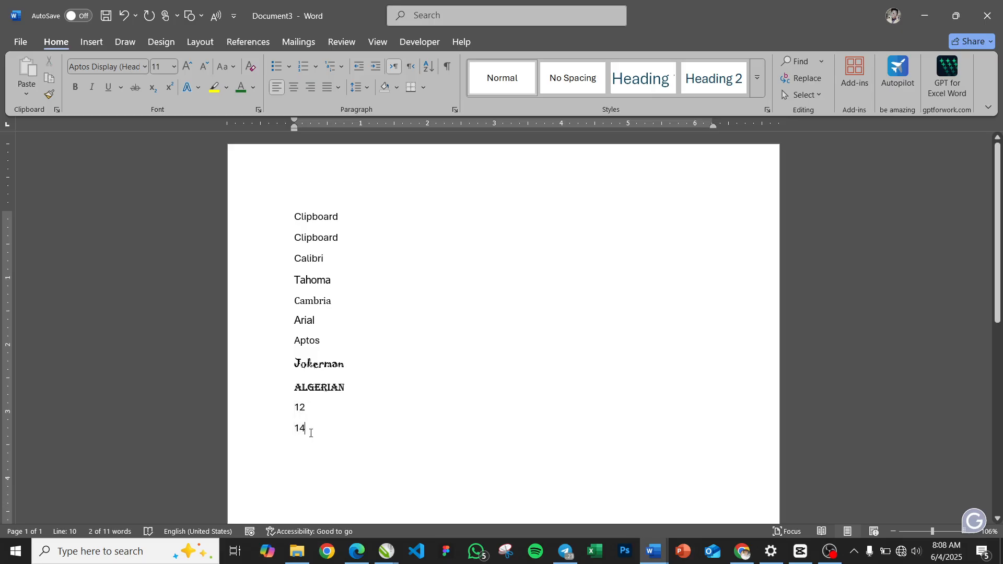
drag(309, 430, 280, 435)
click(311, 432)
click(289, 429)
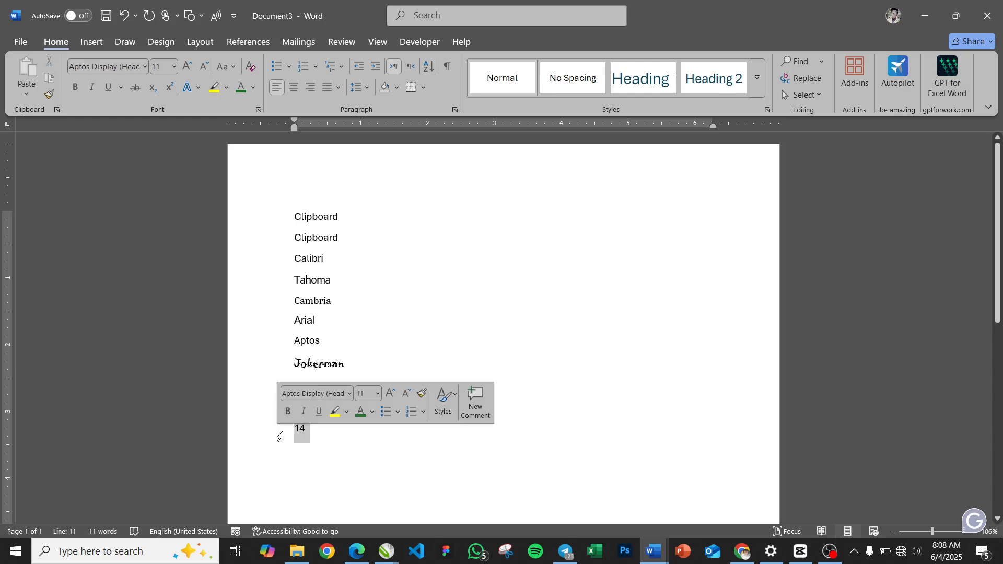
click(305, 431)
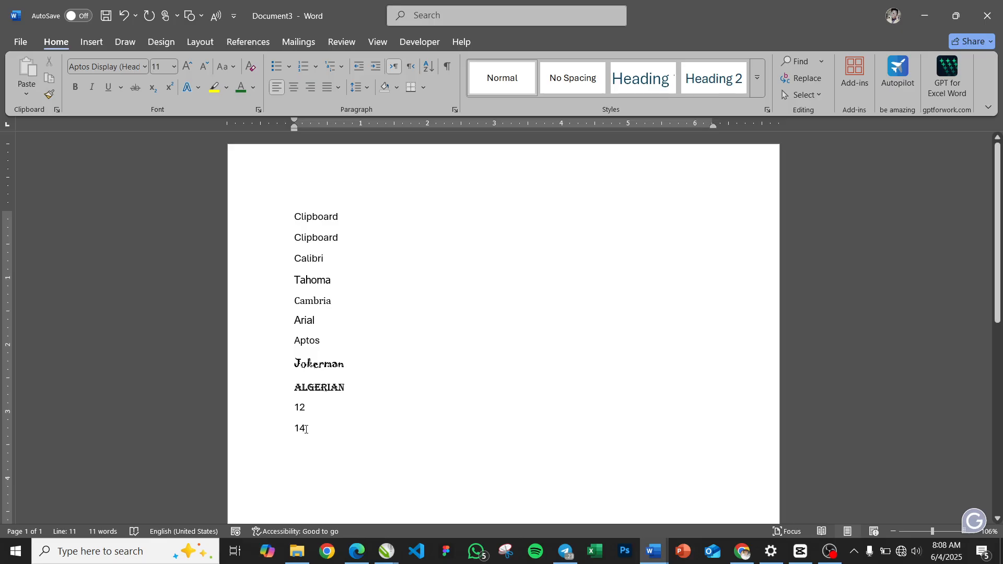
- Set the font size of all text in the document to 14
key(ctrl+a)
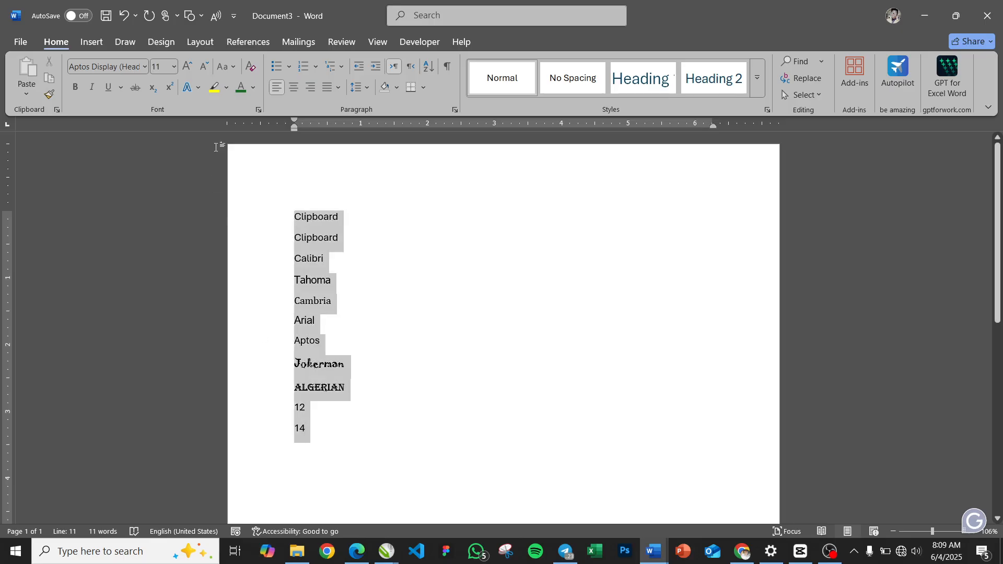
key(ctrl+shift+p)
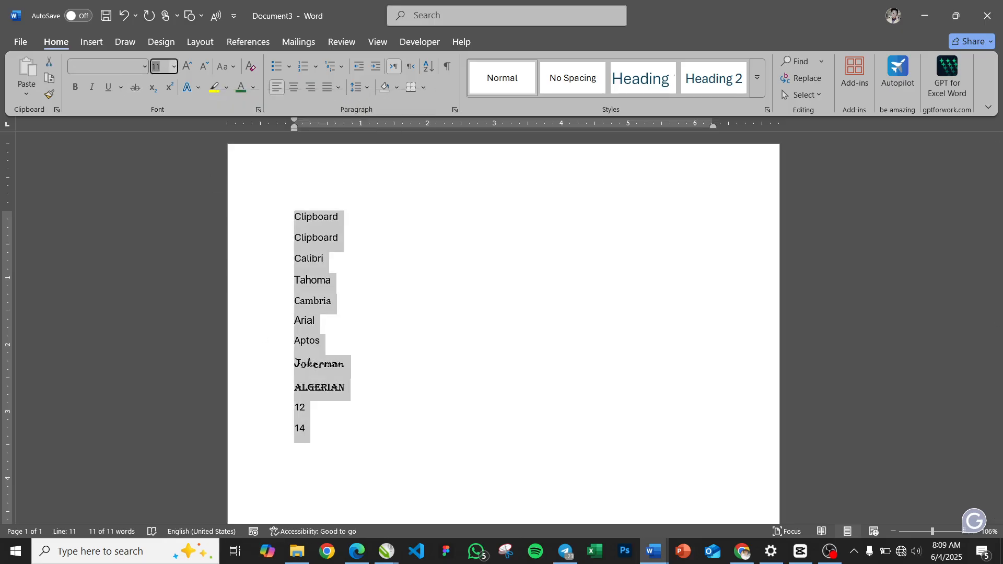
text(1)
key(Return)
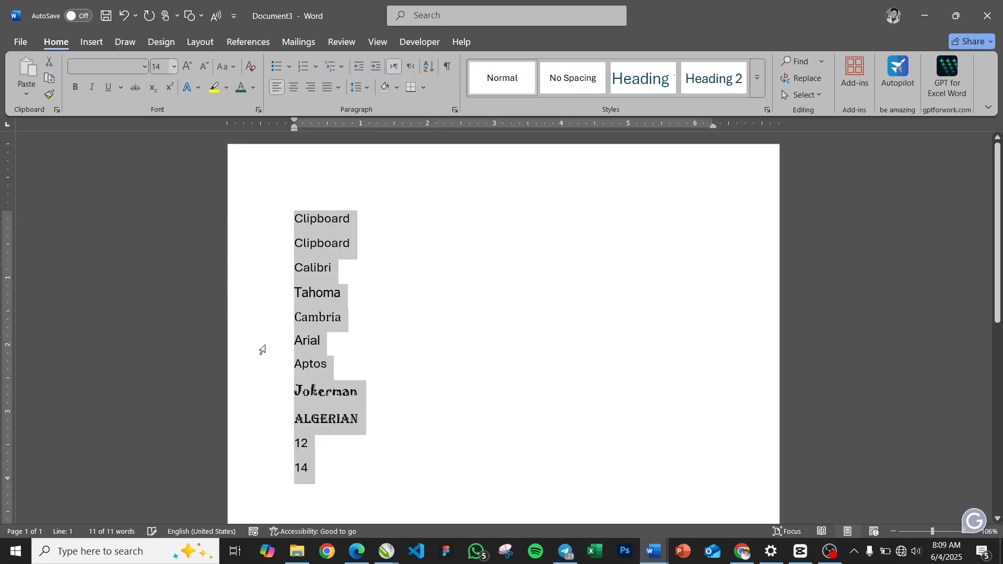
click(325, 454)
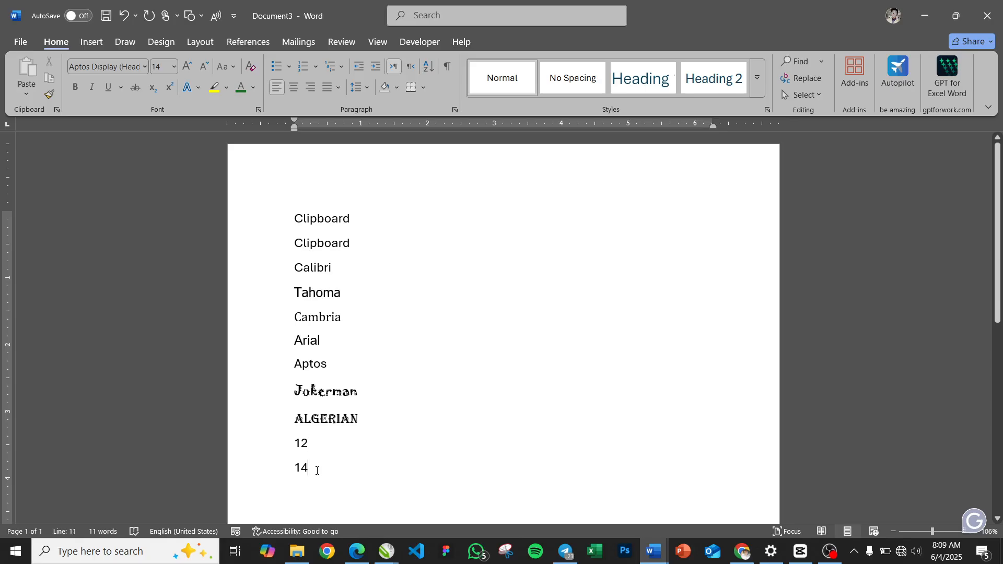
- Enlarge the text of the "14" line with Increase Font Size and shrink it back to size 14 with Decrease Font Size
double_click(308, 473)
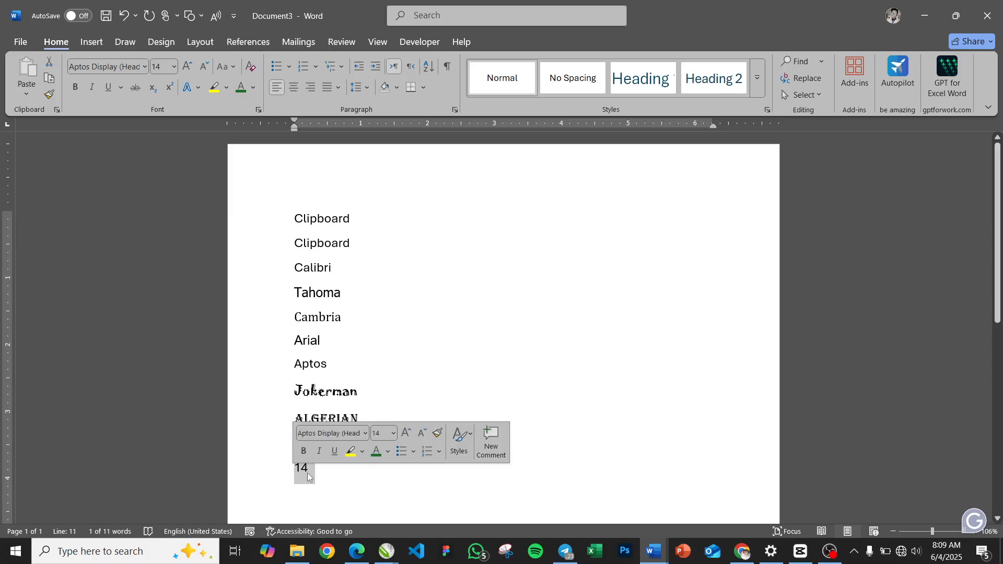
click(190, 69)
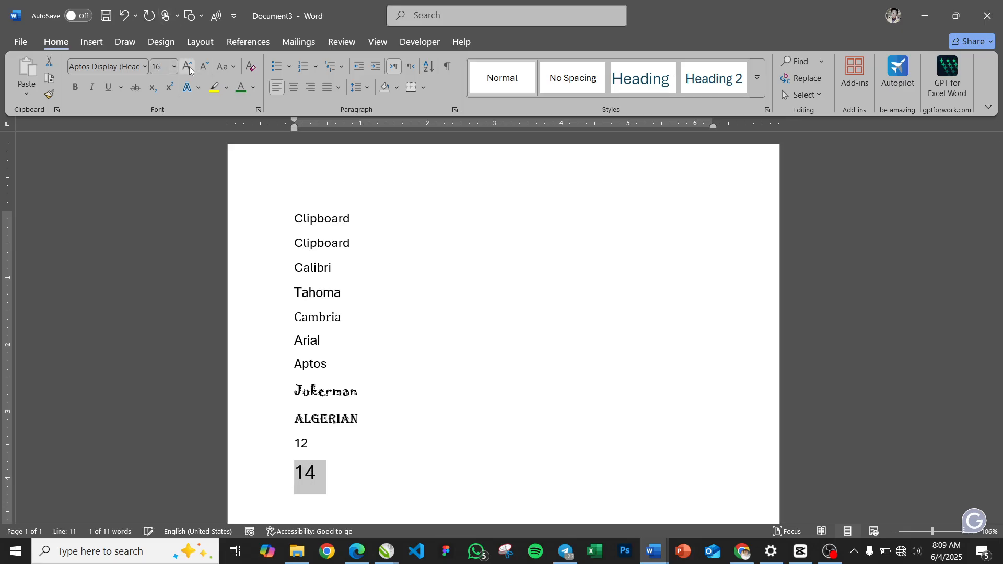
click(195, 69)
click(205, 70)
click(205, 70)
click(205, 70)
click(205, 70)
click(205, 70)
click(205, 70)
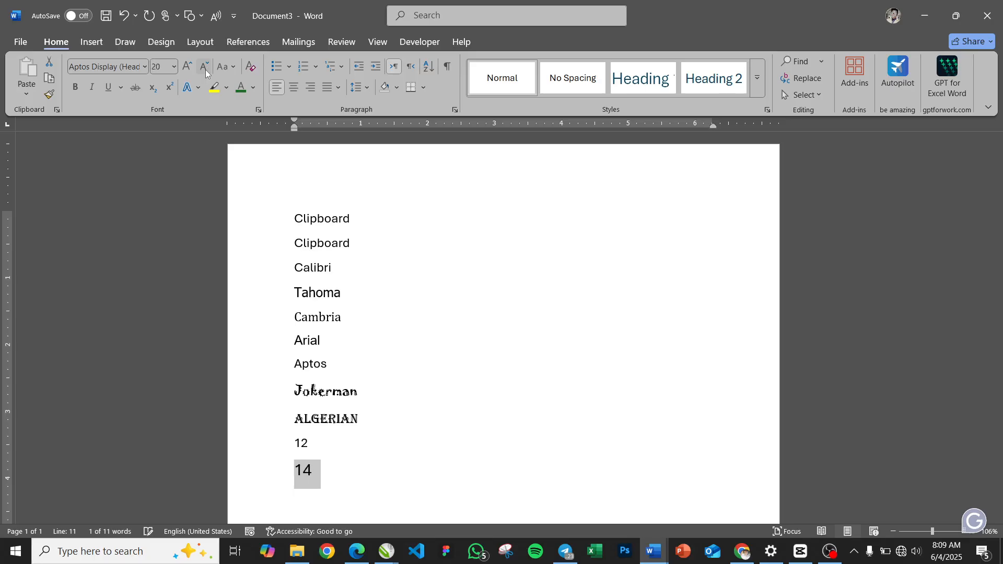
click(206, 70)
click(206, 70)
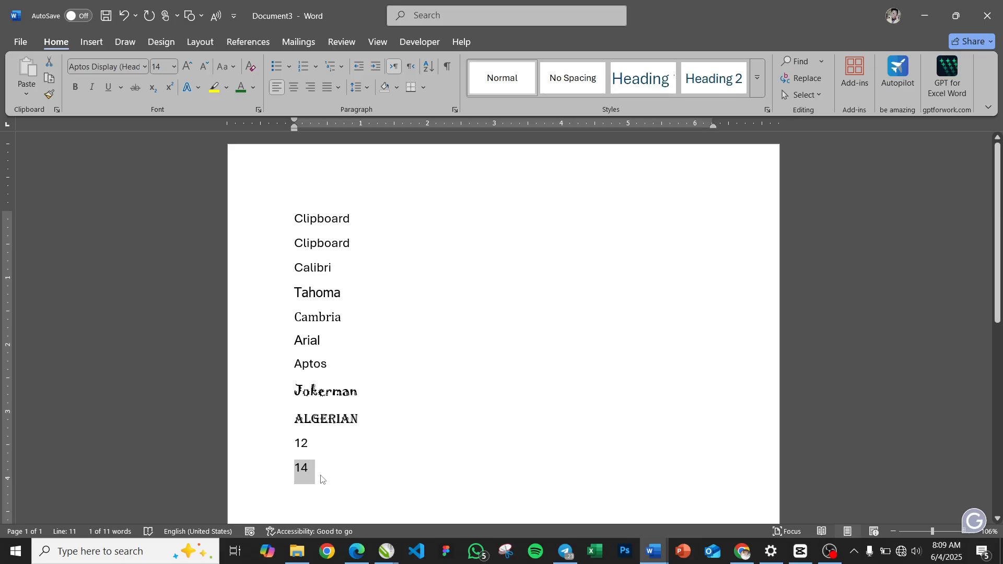
- Grow the font size of the "14" line incrementally up to 30
key(ctrl+])
key(ctrl+])
key(ctrl+])
key(ctrl+])
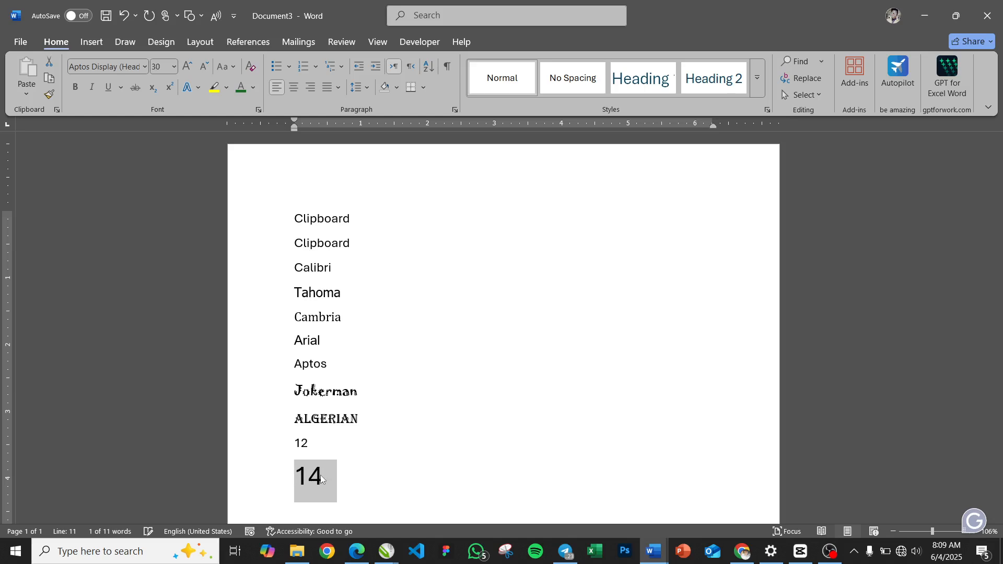
- Repeatedly shrink and grow the font size of the "14" line in small increments, ending at size 14
key(ctrl+[)
key(ctrl+[)
key(ctrl+[)
key(ctrl+[)
key(ctrl+[)
key(ctrl+[)
key(ctrl+[)
key(ctrl+[)
key(ctrl+[)
key(ctrl+])
key(ctrl+])
key(ctrl+])
key(ctrl+])
key(ctrl+])
key(ctrl+])
key(ctrl+])
key(ctrl+])
key(ctrl+])
key(ctrl+])
key(ctrl+[)
key(ctrl+[)
key(ctrl+[)
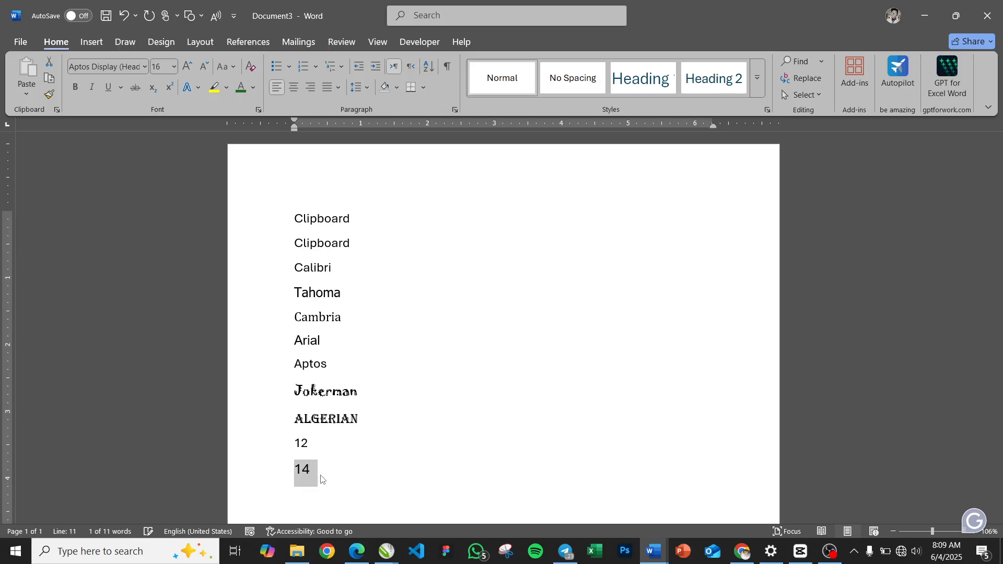
key(ctrl+[)
key(ctrl+[)
key(ctrl+[)
key(ctrl+[)
click(323, 474)
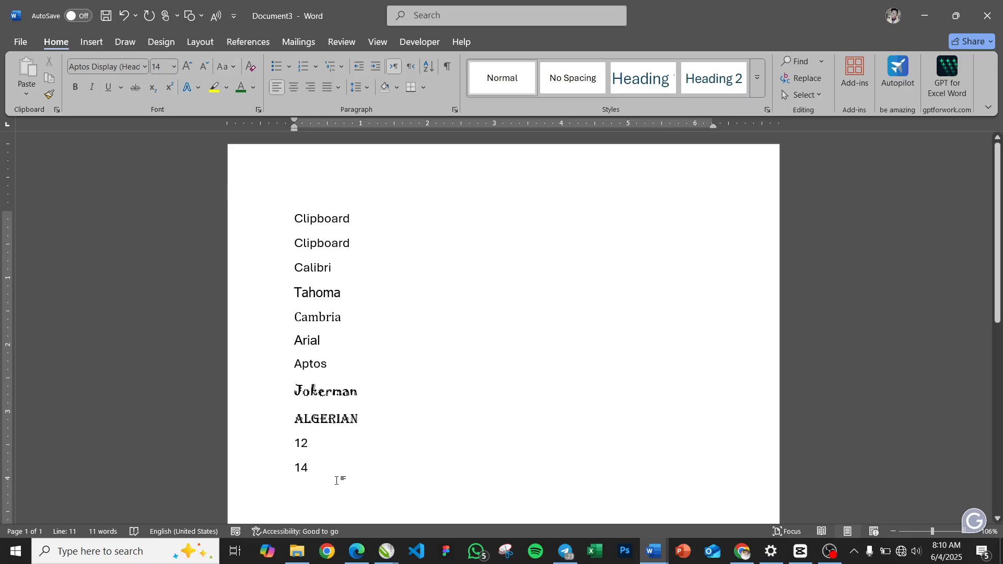
drag(309, 471, 302, 470)
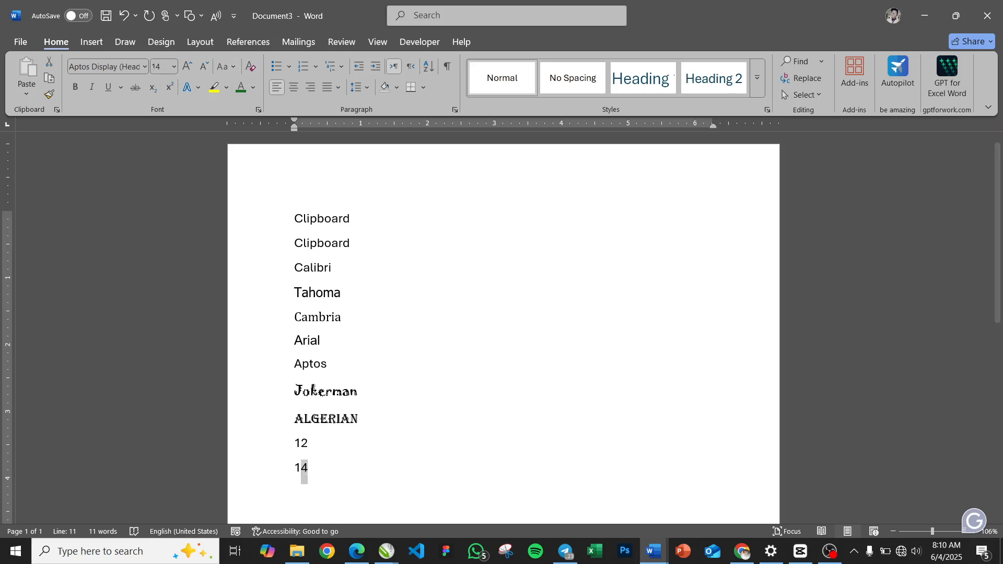
- Format the 4 in the "14" line as subscript and as superscript, and return it to normal text
click(152, 89)
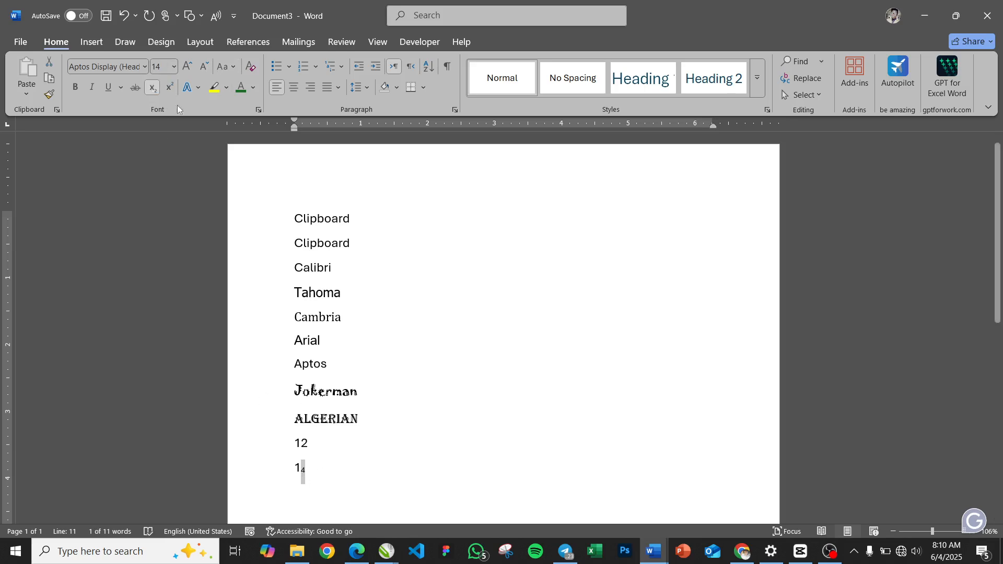
click(170, 88)
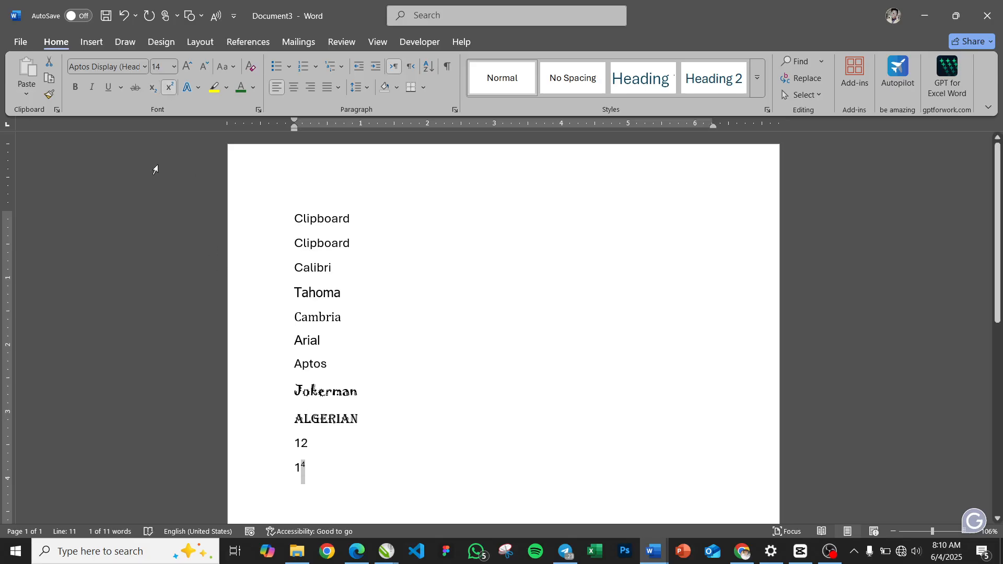
click(169, 87)
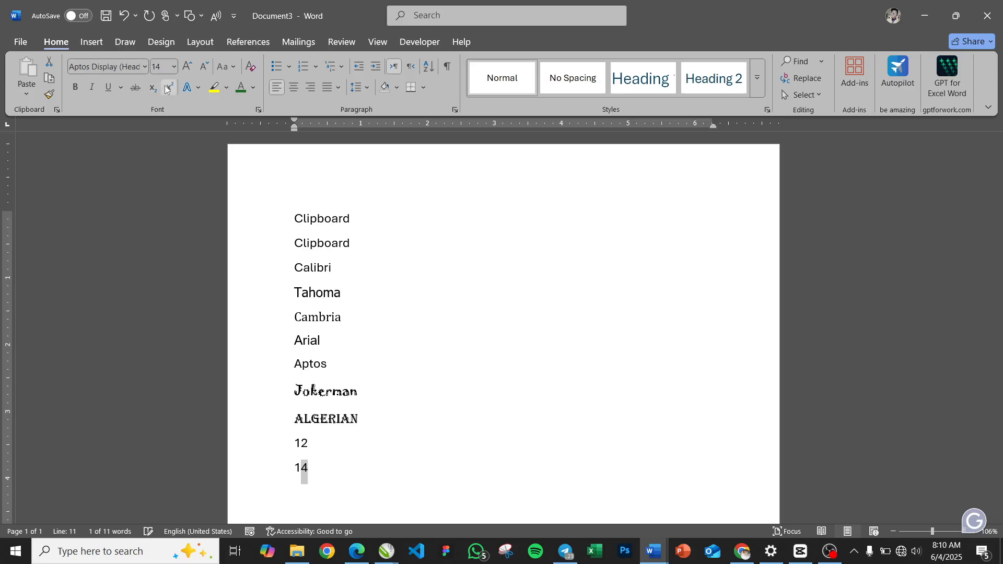
click(314, 471)
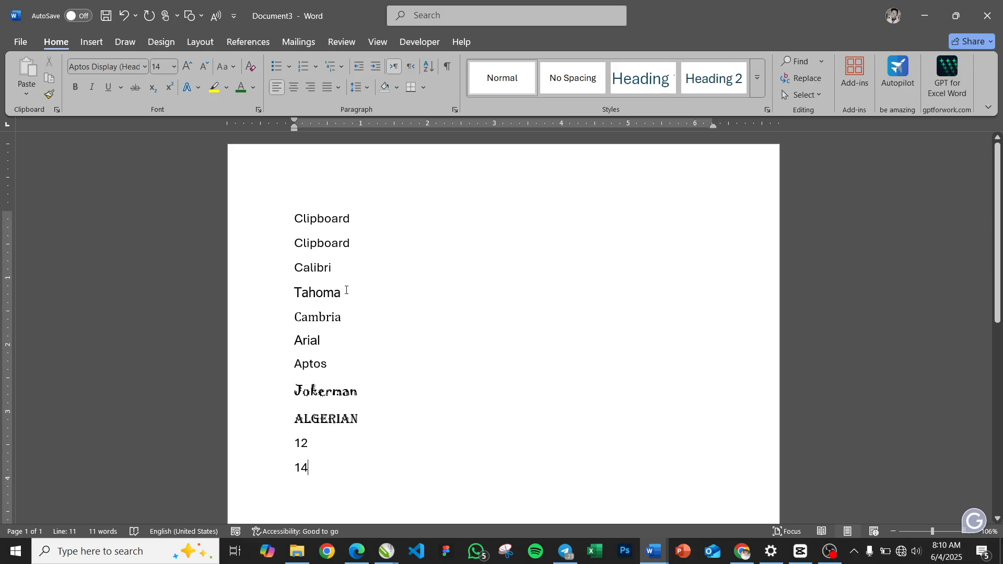
- Apply 1. 2. 3. numbering to the lines from Tahoma to Algerian and undo it
drag(329, 365, 300, 293)
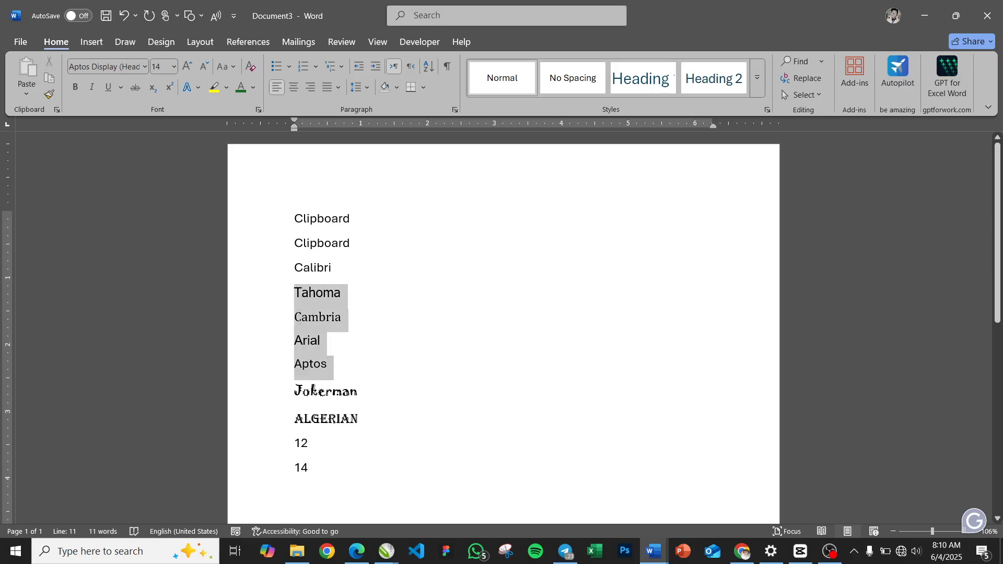
drag(349, 409, 287, 302)
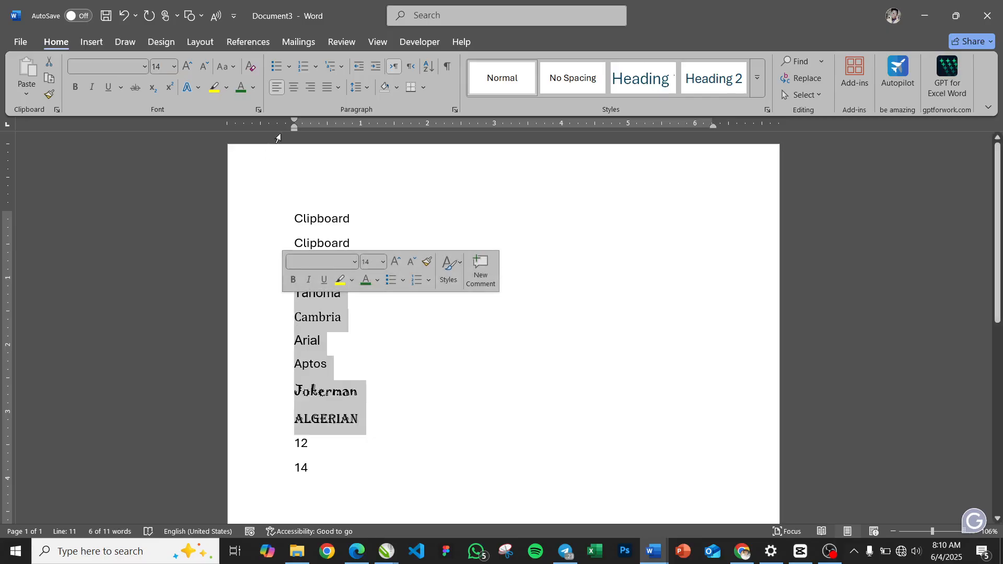
click(316, 69)
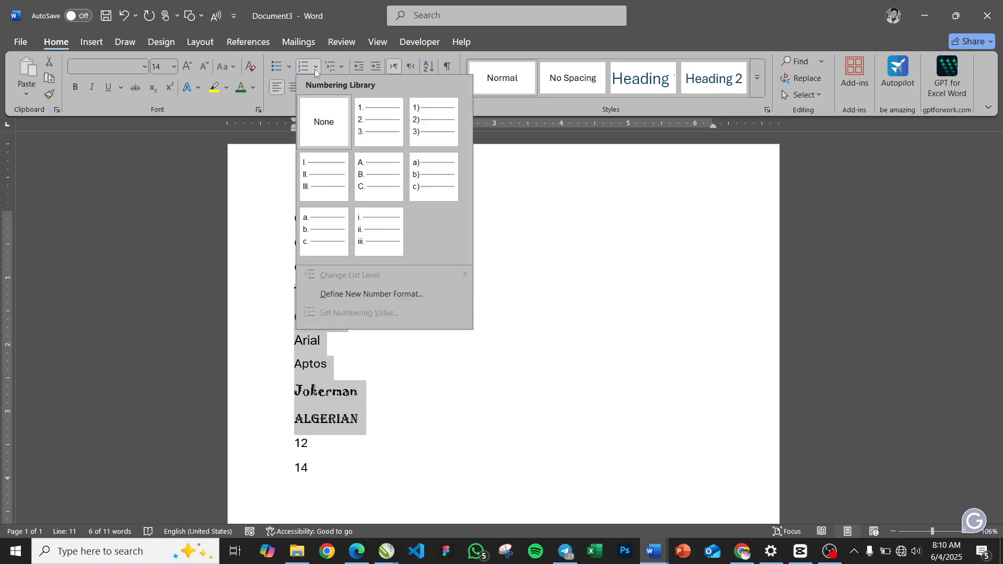
click(379, 122)
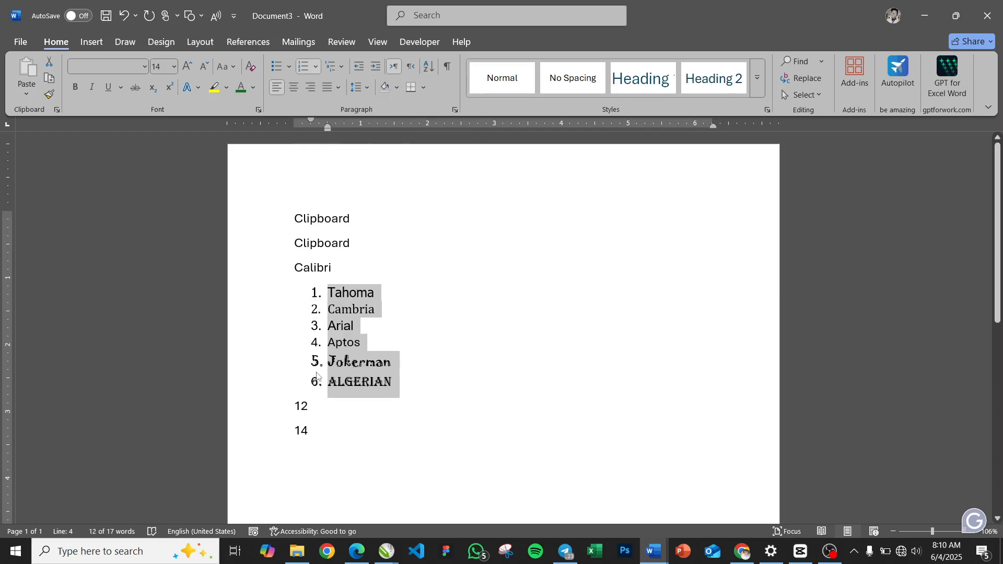
key(ctrl+z)
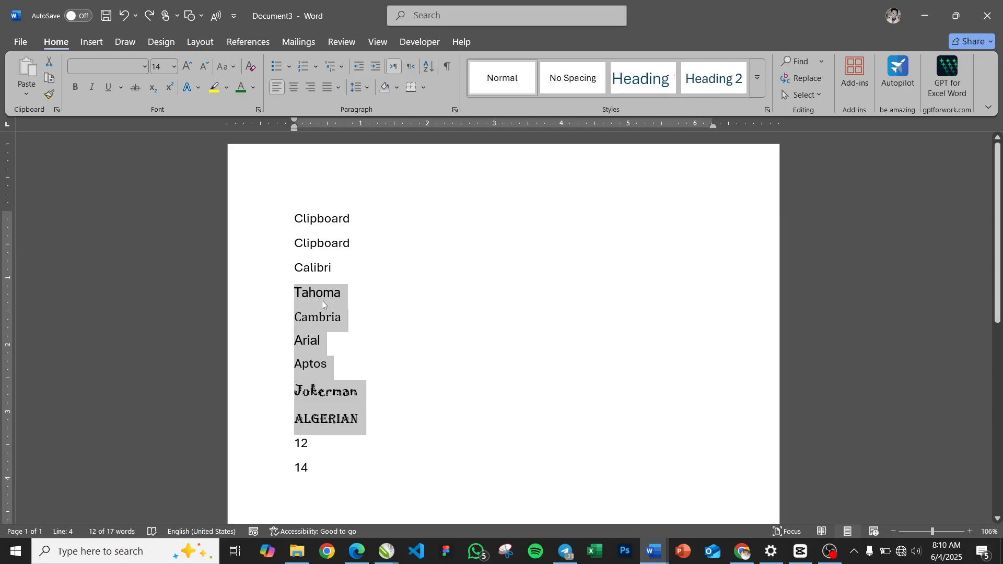
- Apply solid round bullets to the lines from Tahoma to Algerian and remove them again
click(290, 68)
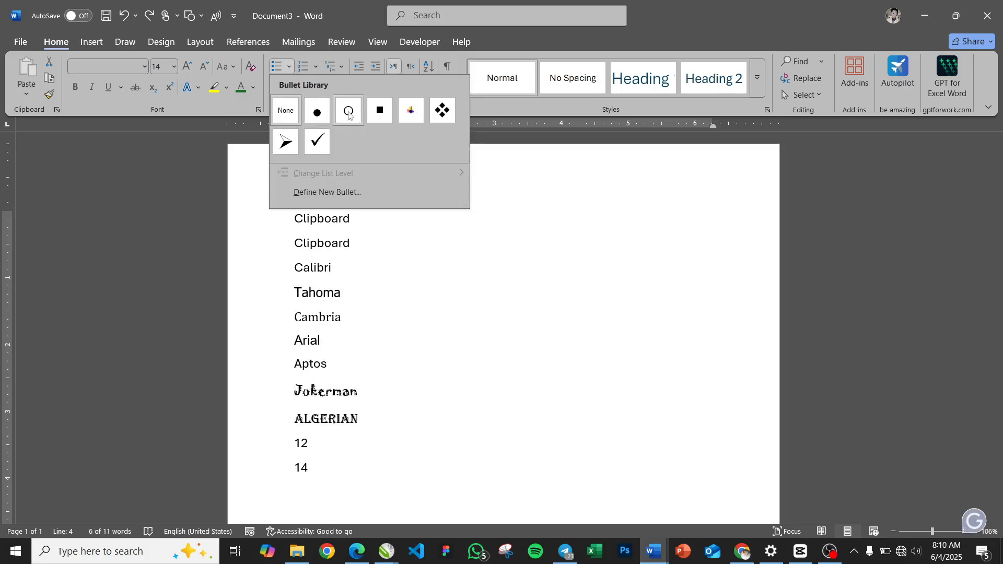
click(318, 113)
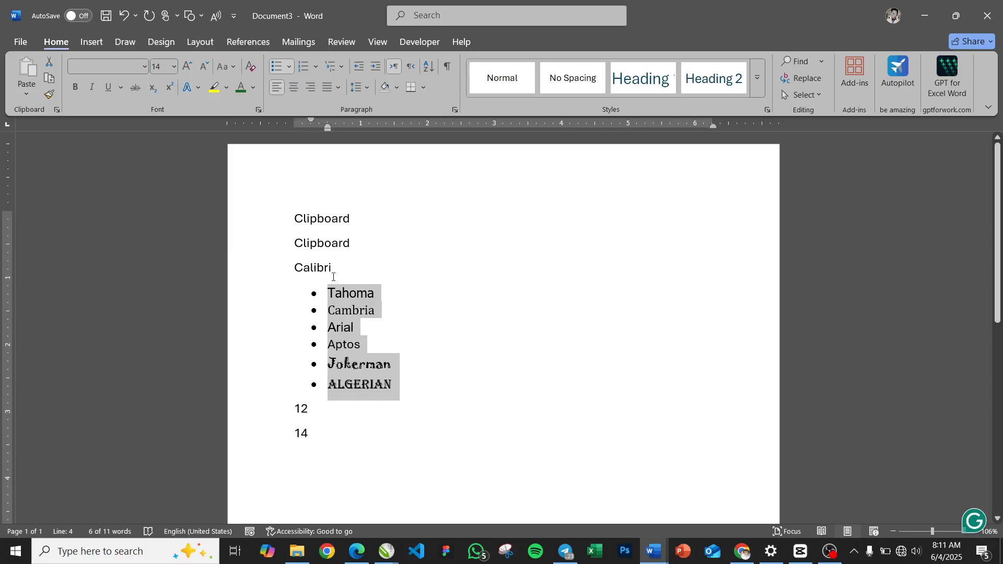
click(335, 293)
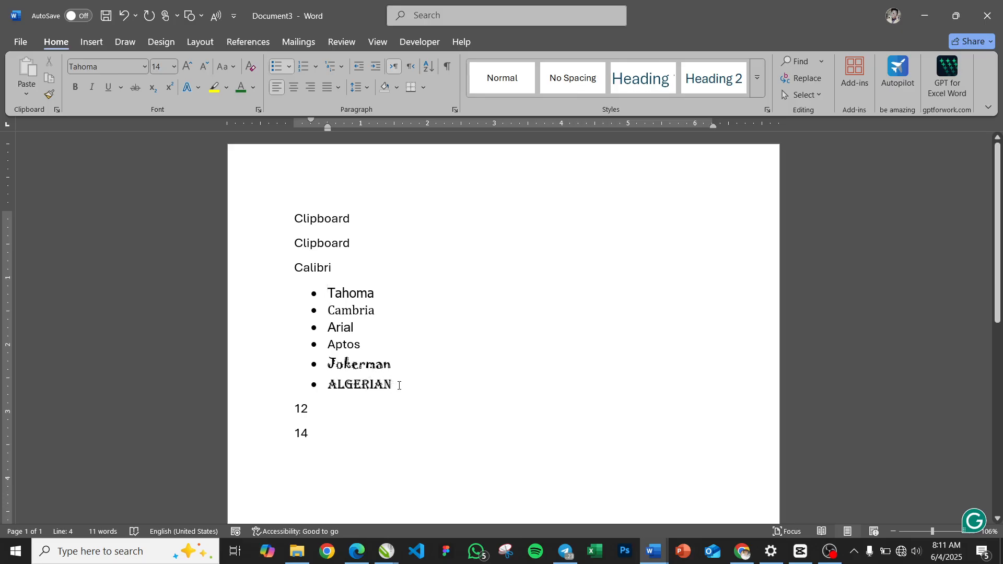
drag(404, 385, 328, 292)
click(277, 68)
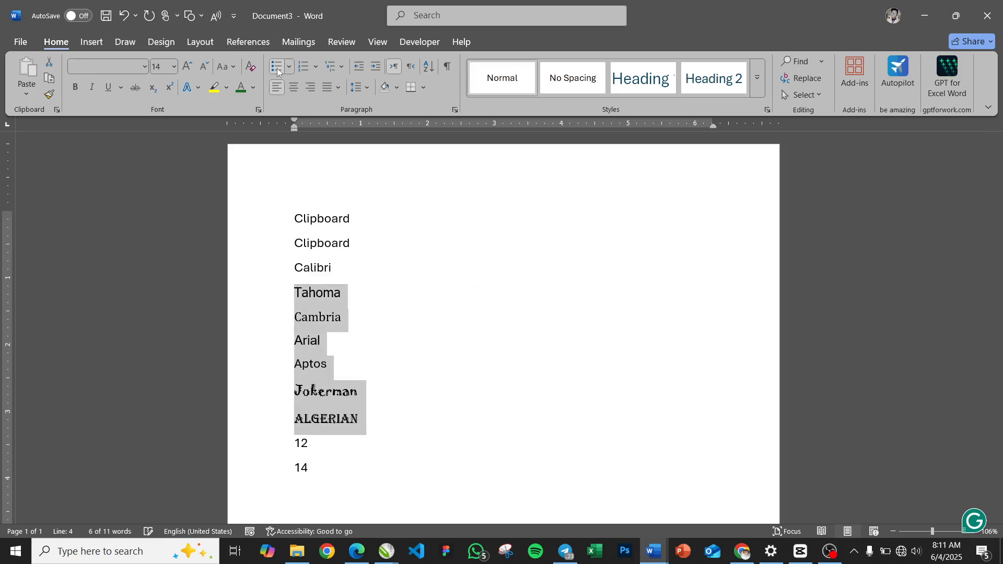
- Increase the indent of both Clipboard lines and the Calibri line repeatedly until they reach the right side of the page
drag(341, 269, 294, 214)
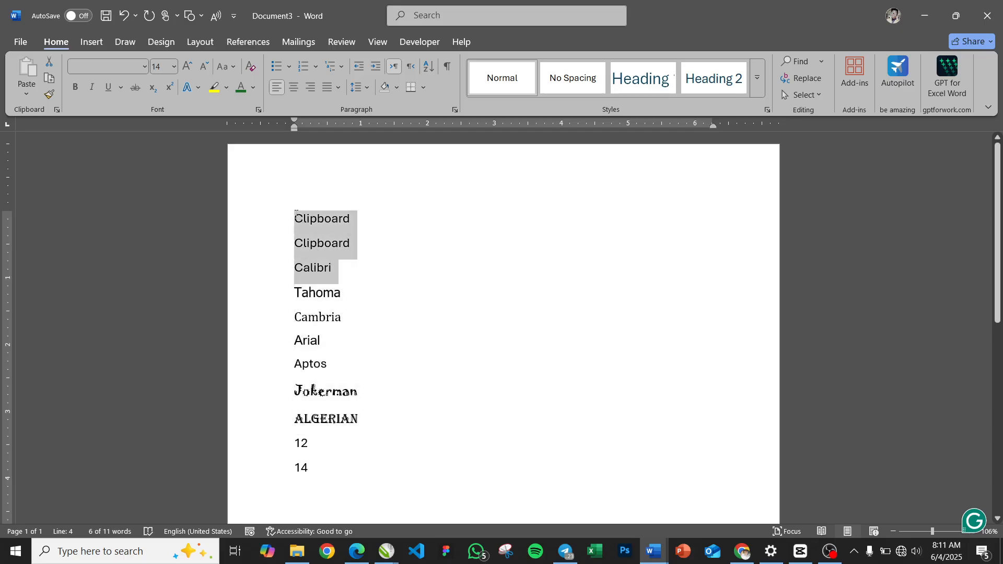
click(375, 67)
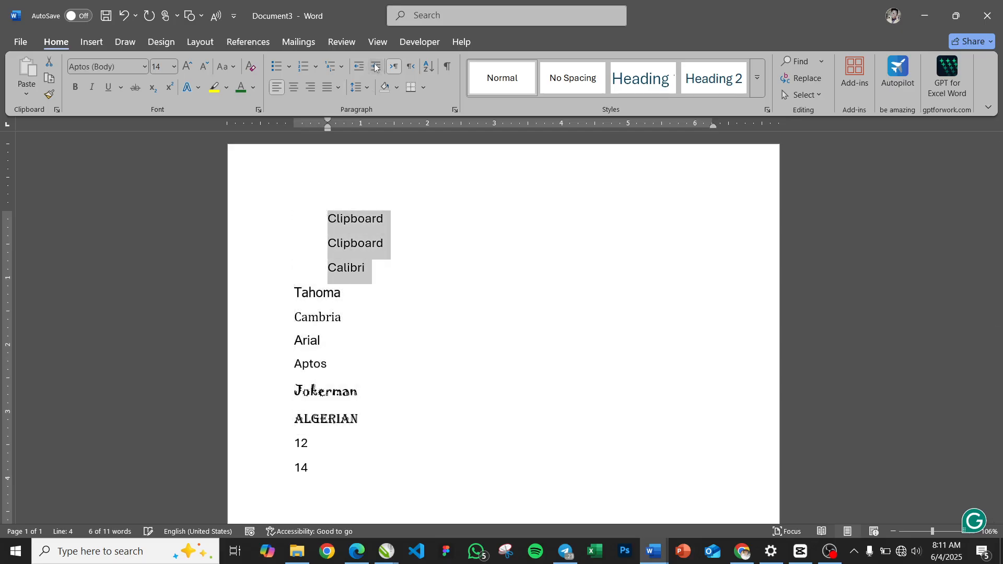
double_click(376, 67)
triple_click(376, 66)
triple_click(376, 66)
click(376, 66)
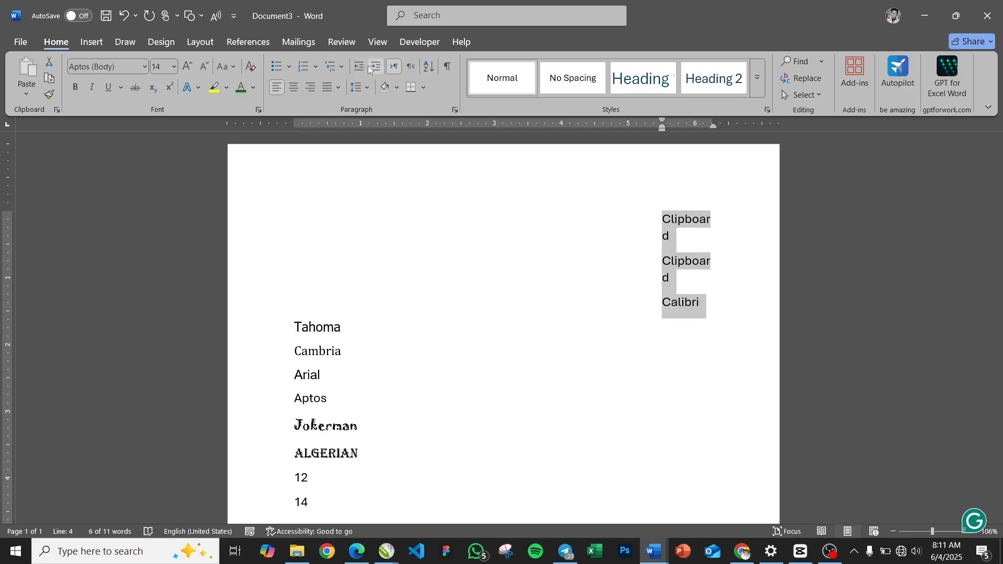
- Decrease the indent of both Clipboard lines and the Calibri line back to the left margin
click(358, 68)
double_click(359, 68)
double_click(358, 68)
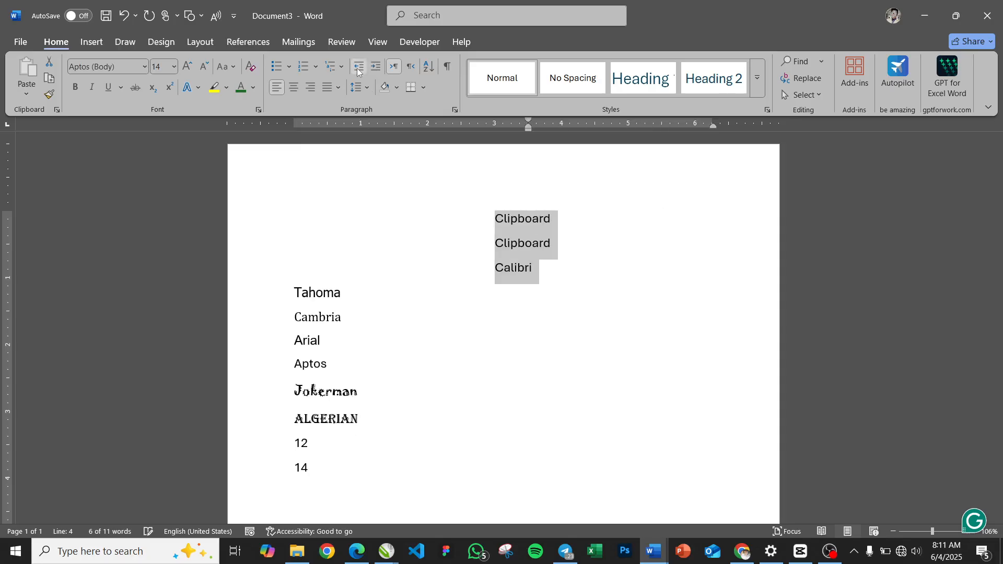
triple_click(359, 68)
double_click(359, 68)
click(358, 68)
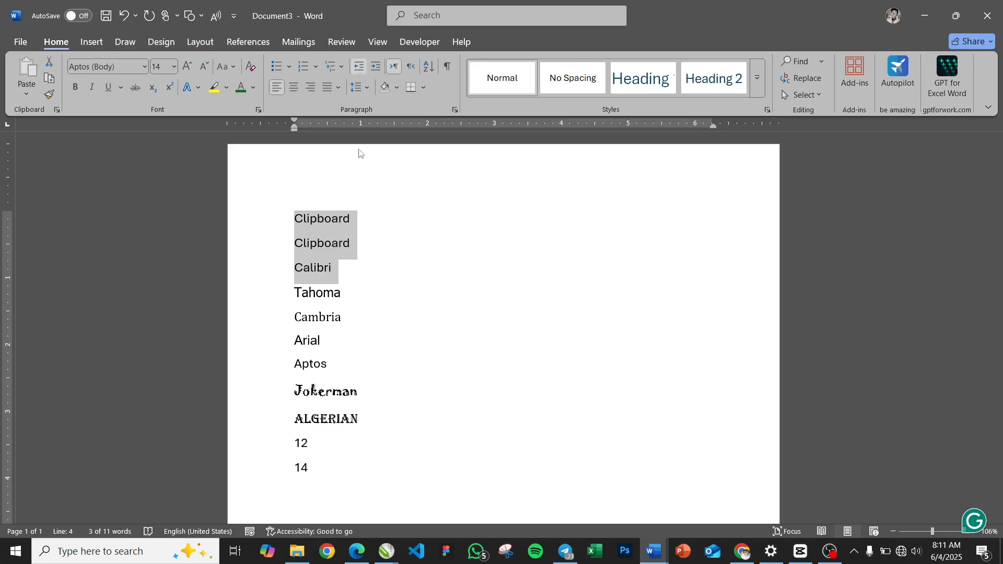
- Indent both Clipboard lines and the Calibri line again in repeated increments
key(ctrl+m)
key(ctrl+m)
key(ctrl+m)
key(ctrl+m)
key(ctrl+m)
key(ctrl+m)
key(ctrl+m)
key(ctrl+m)
key(ctrl+m)
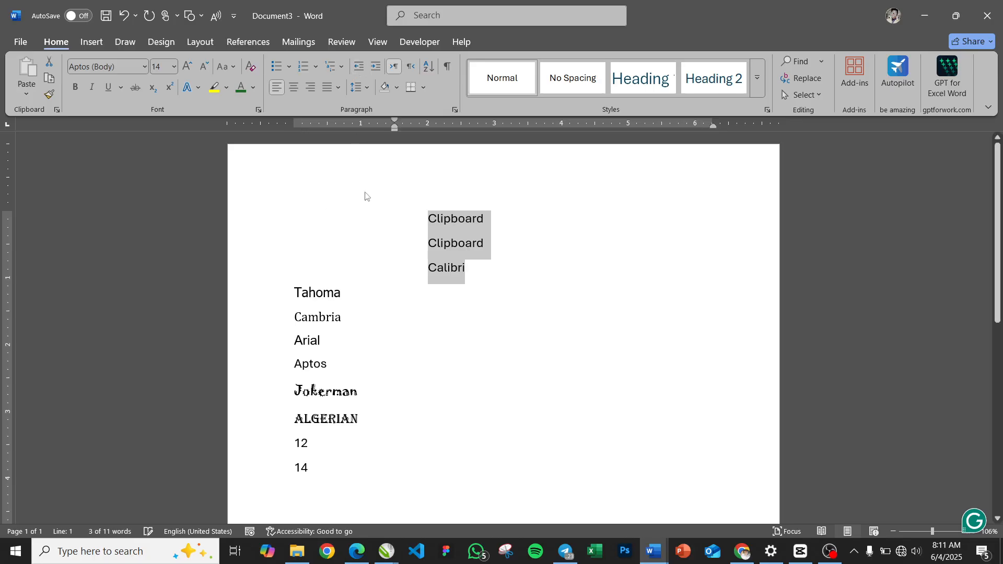
- Remove all indentation from both Clipboard lines and the Calibri line
key(ctrl+shift+m)
key(ctrl+shift+m)
key(ctrl+shift+m)
key(ctrl+shift+m)
key(ctrl+shift+m)
key(ctrl+shift+m)
key(ctrl+shift+m)
key(ctrl+shift+m)
key(ctrl+shift+m)
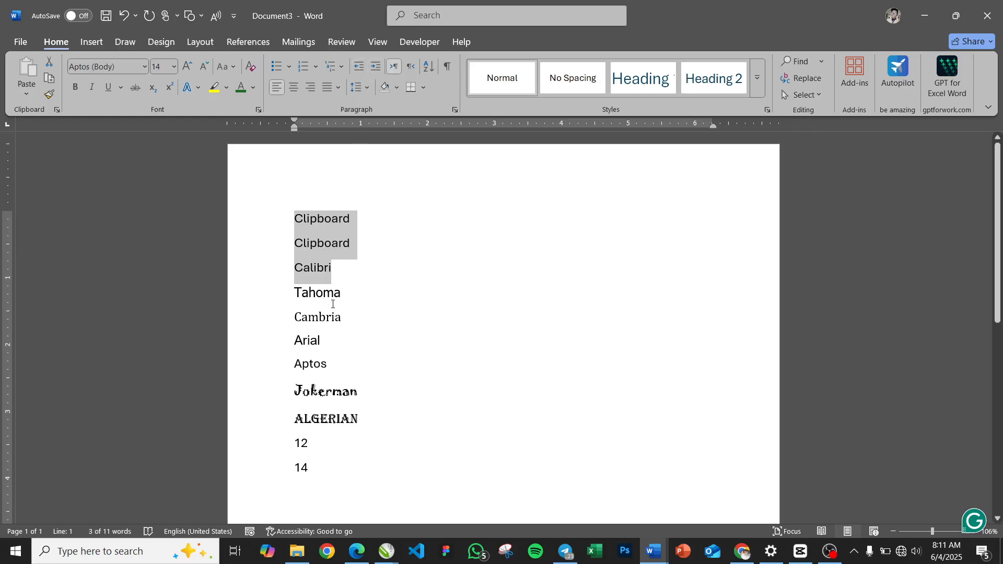
- Increase the indent of the Cambria line several times
drag(347, 318, 282, 331)
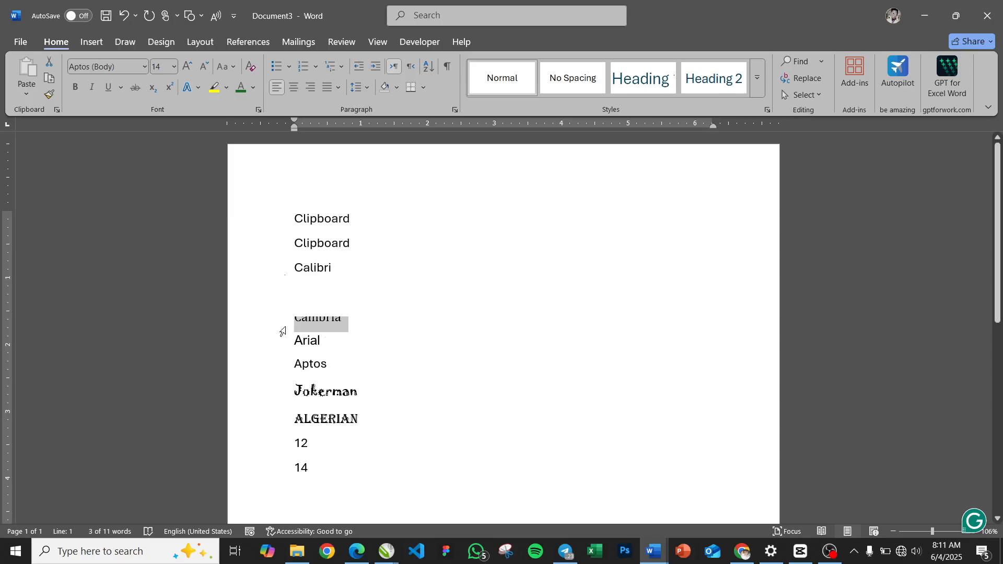
click(374, 71)
triple_click(374, 71)
click(374, 71)
click(374, 71)
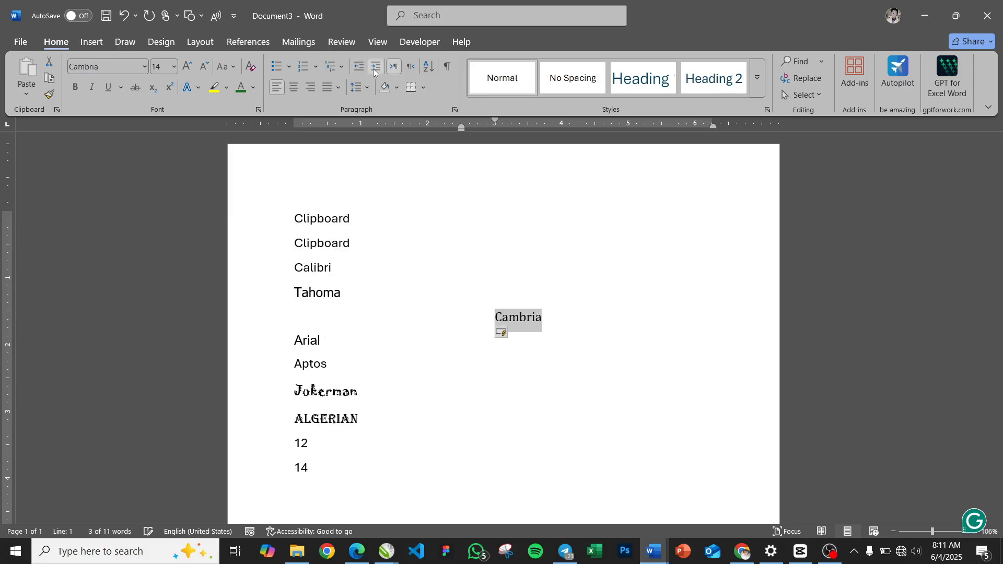
double_click(374, 71)
- Undo all the indents on the Cambria line
key(ctrl+z)
key(ctrl+z)
key(ctrl+z)
key(ctrl+z)
key(ctrl+z)
key(ctrl+z)
key(ctrl+z)
key(ctrl+z)
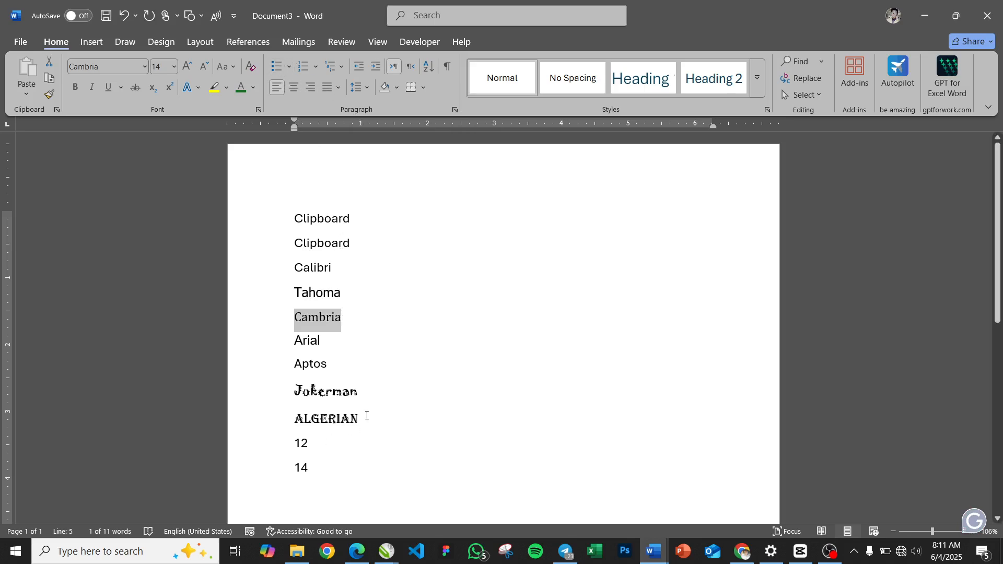
- Try right, center and left alignment on the Cambria line, ending with it left-aligned
click(309, 88)
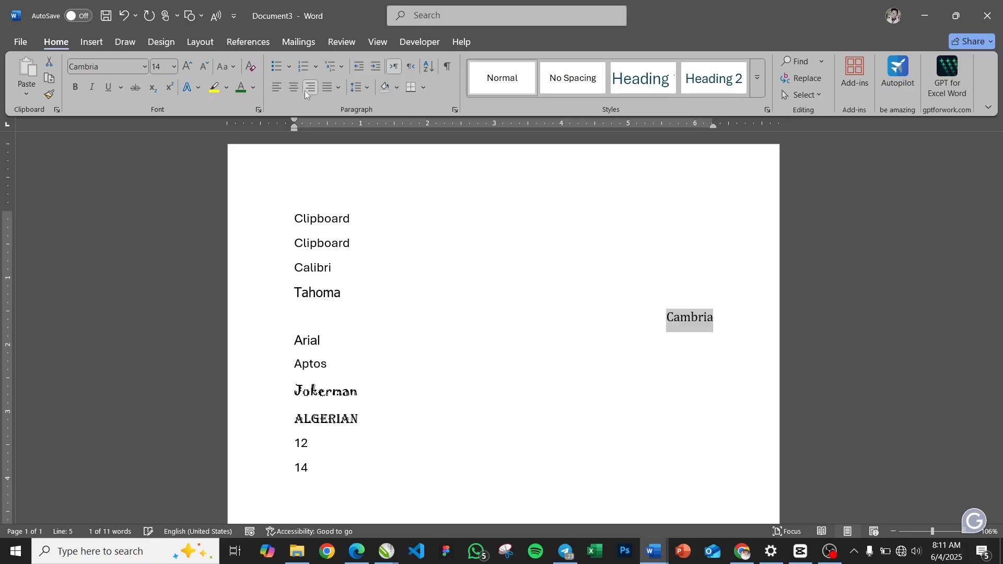
click(277, 93)
click(293, 91)
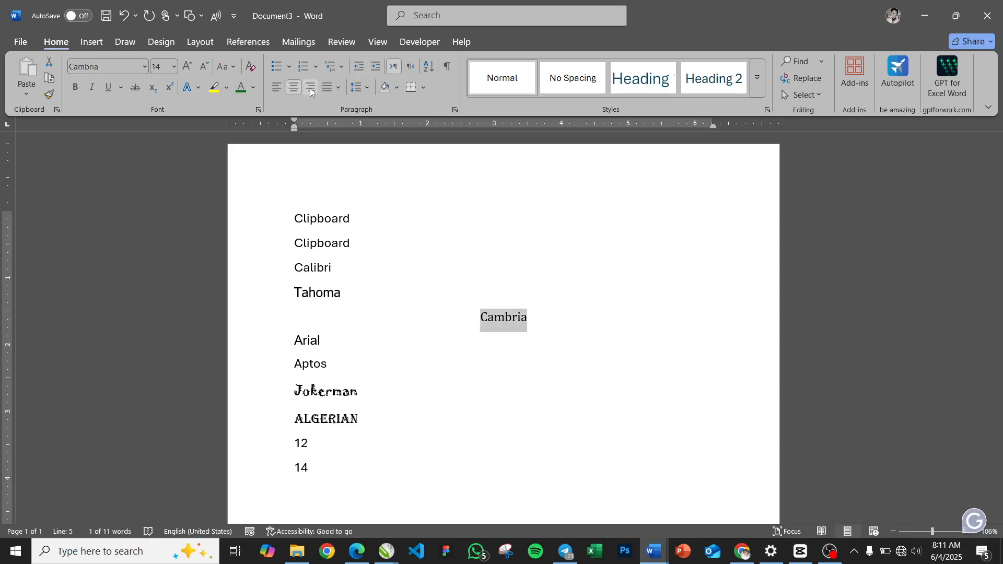
click(313, 88)
click(275, 90)
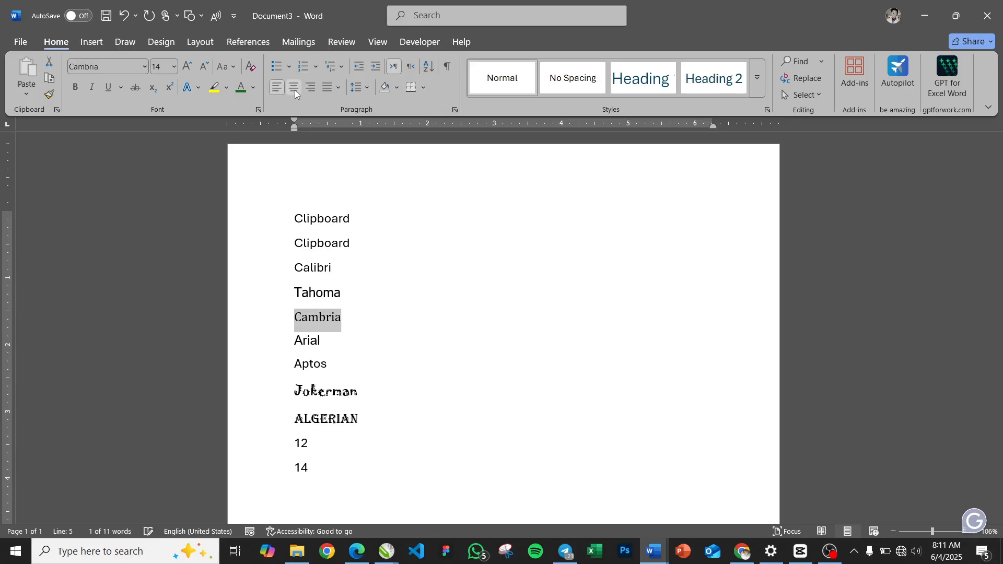
click(296, 90)
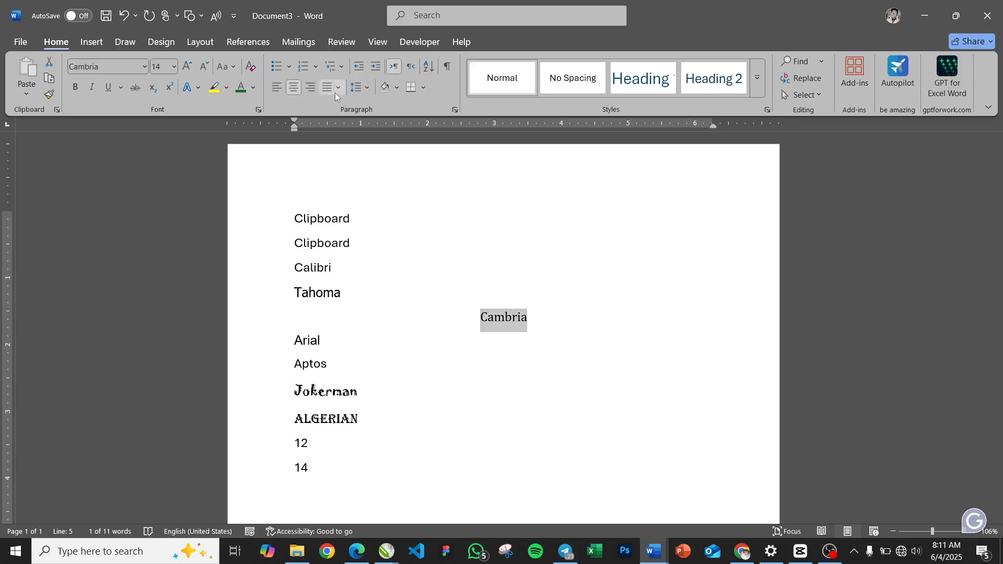
click(277, 87)
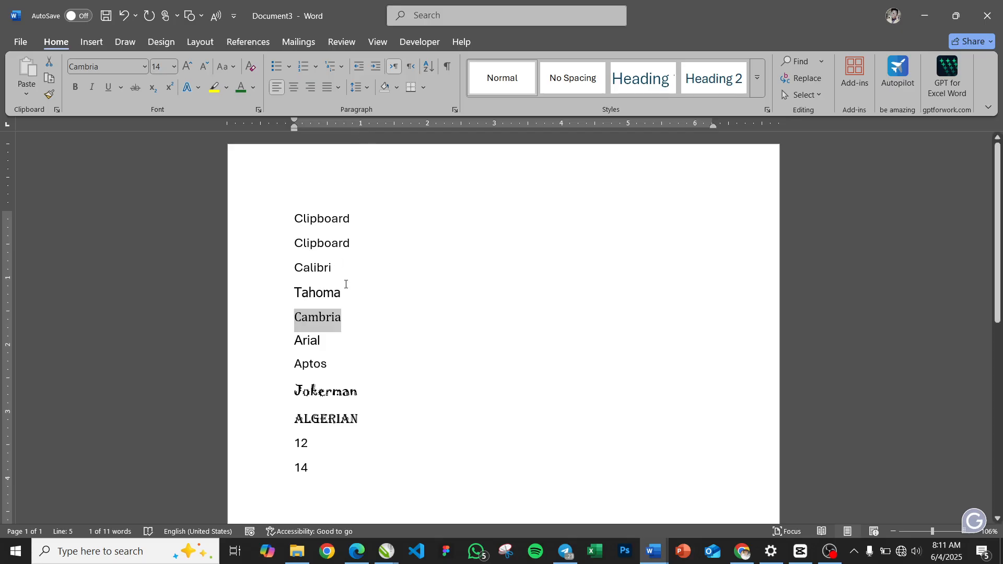
- Set the line spacing of the lines from the first Clipboard to Arial to 1.15
drag(332, 343, 282, 221)
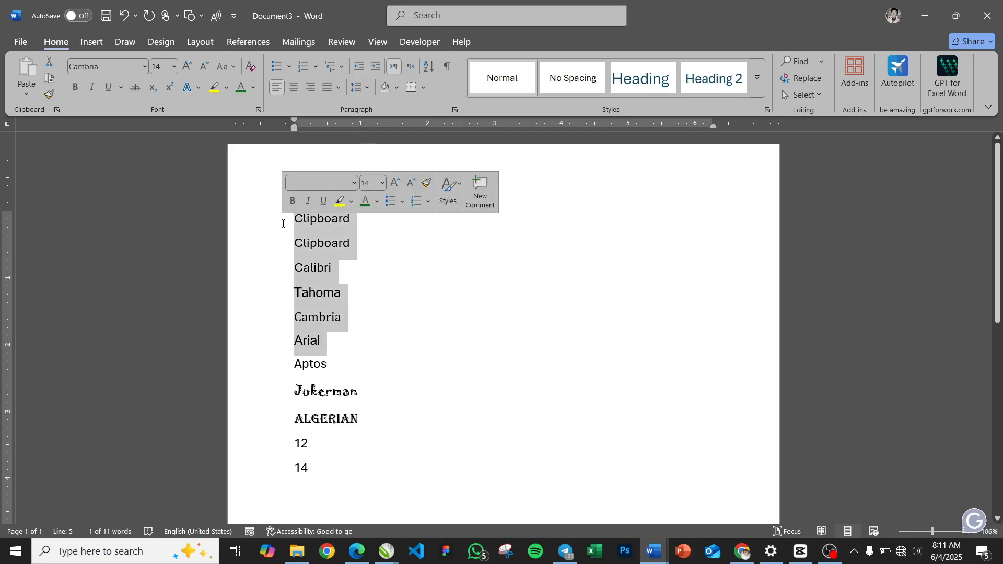
click(368, 85)
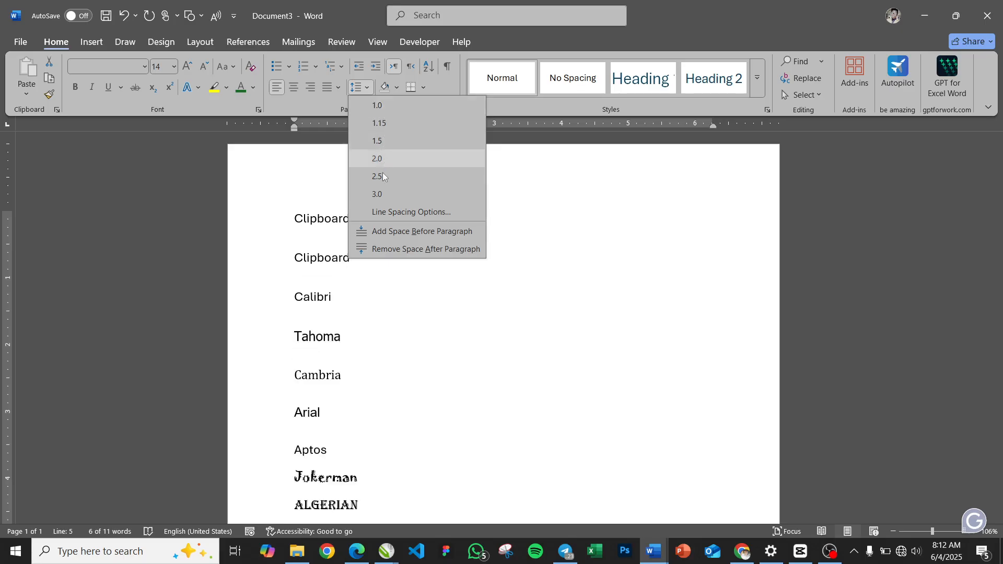
click(381, 128)
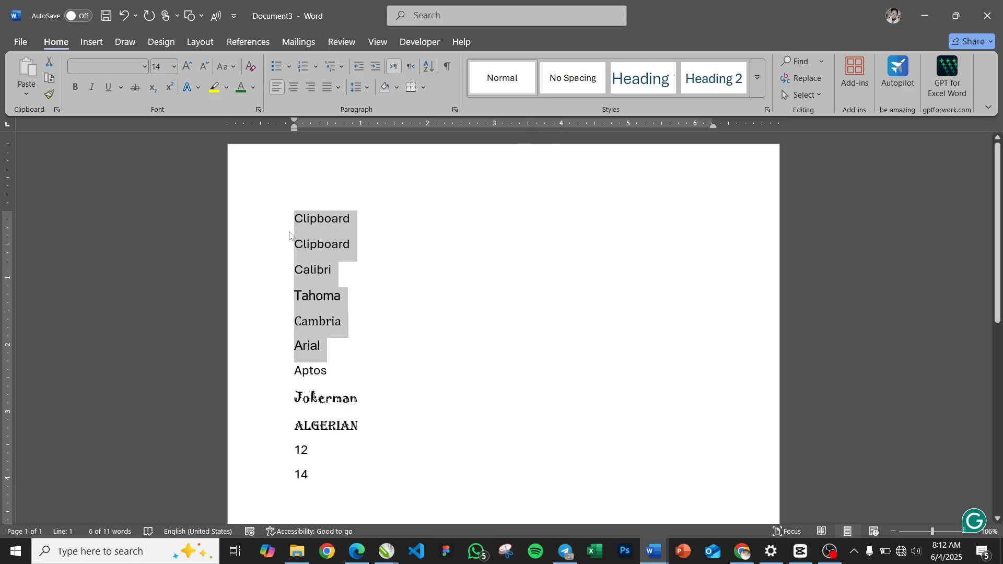
click(323, 272)
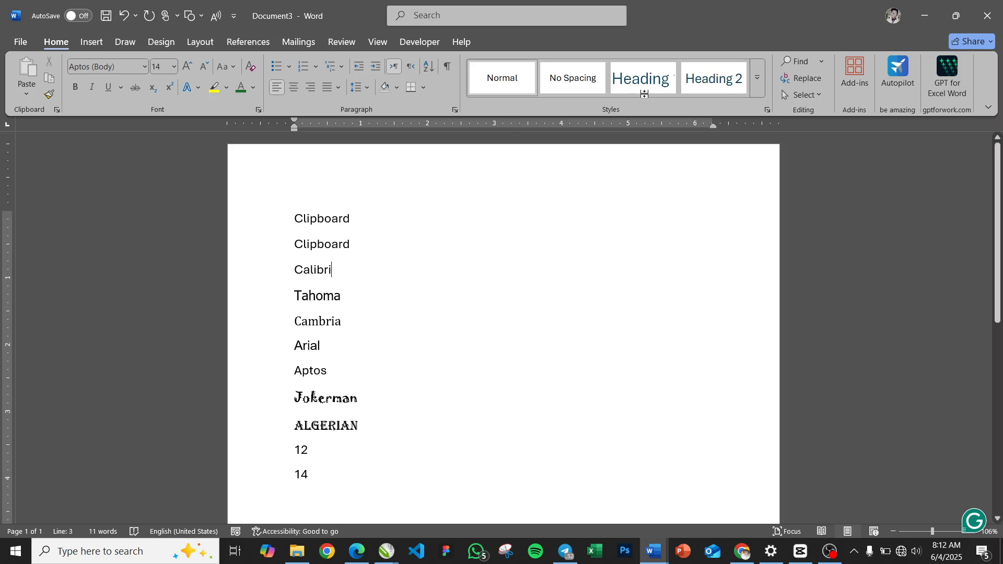
click(276, 358)
click(499, 277)
- View the available sources for inserting pictures and close the list without choosing one
click(93, 45)
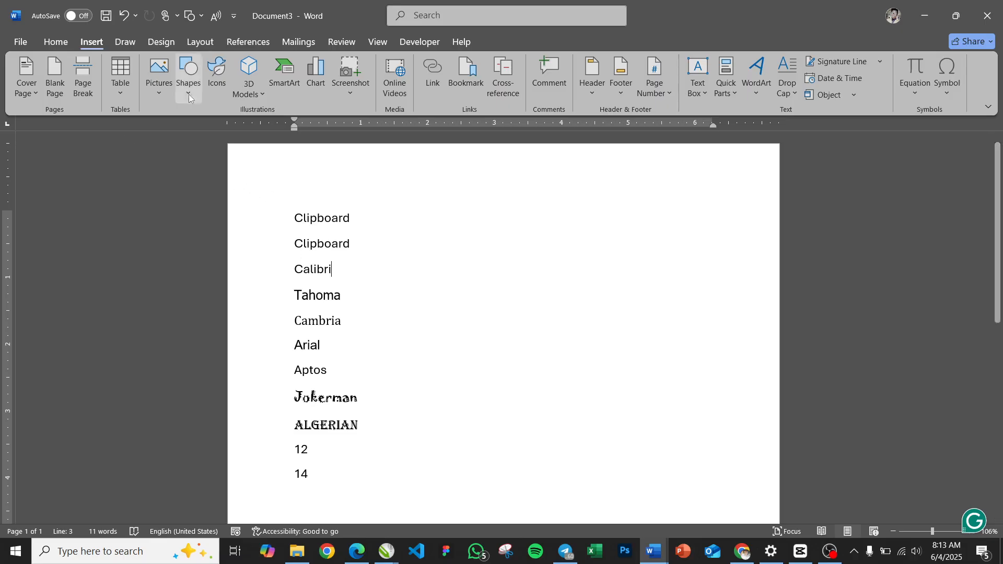
click(158, 94)
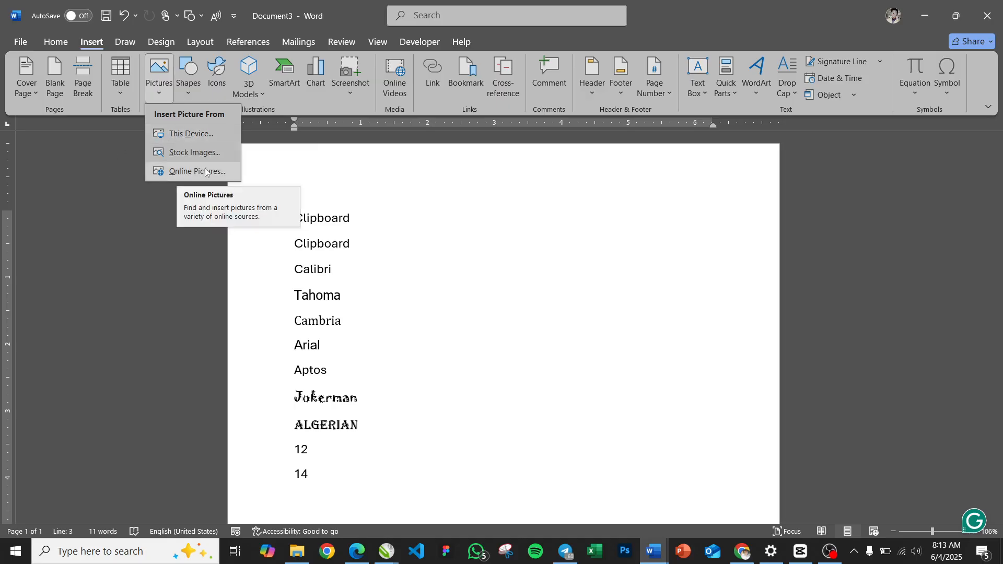
click(350, 254)
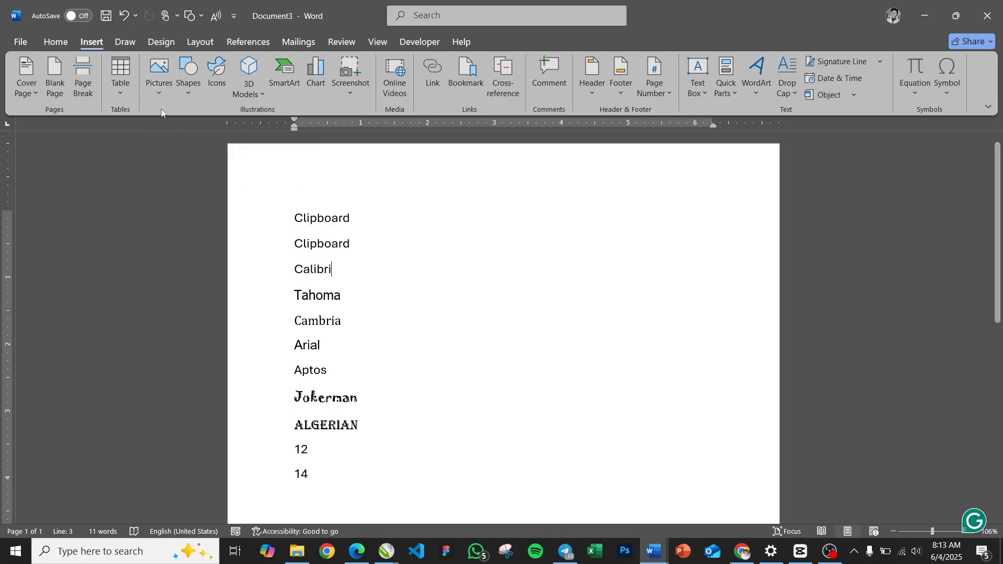
- View the available shapes and the chart types for insertion, closing both without inserting anything
click(183, 94)
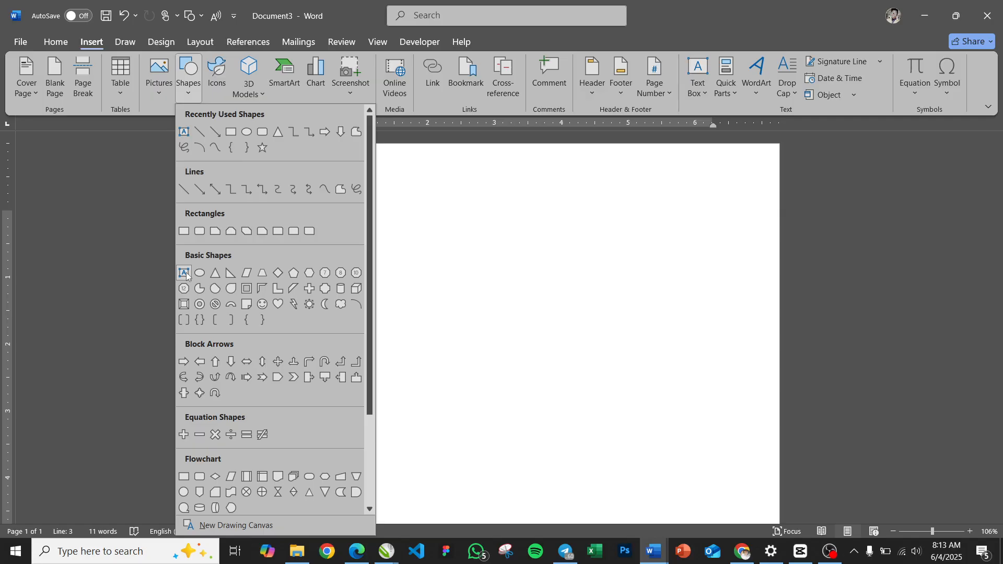
click(367, 257)
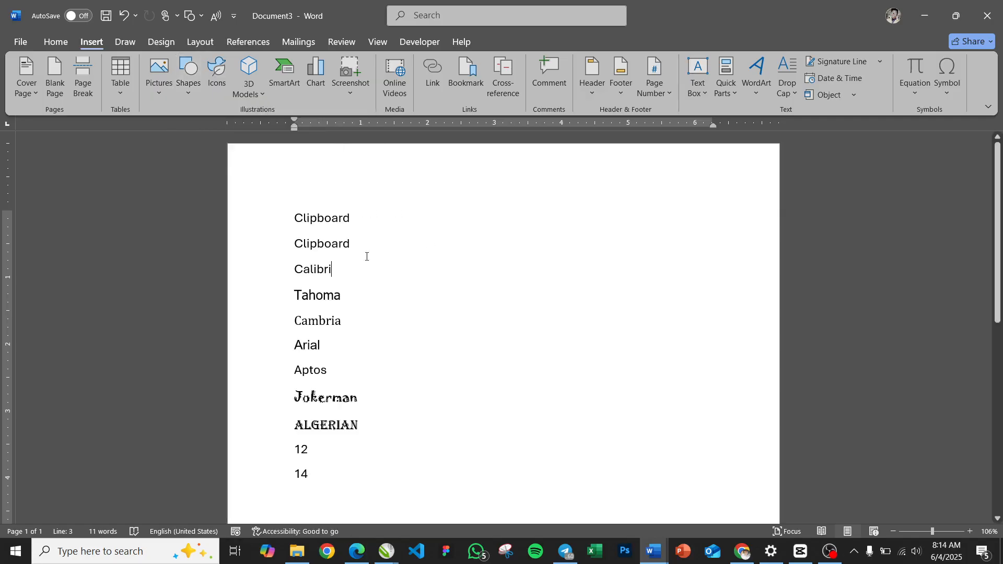
click(316, 76)
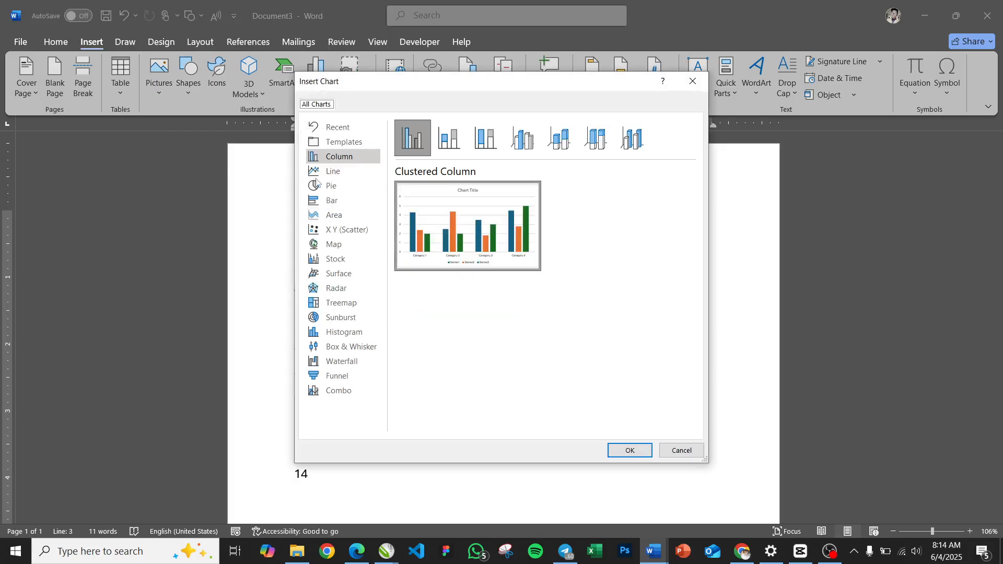
click(692, 83)
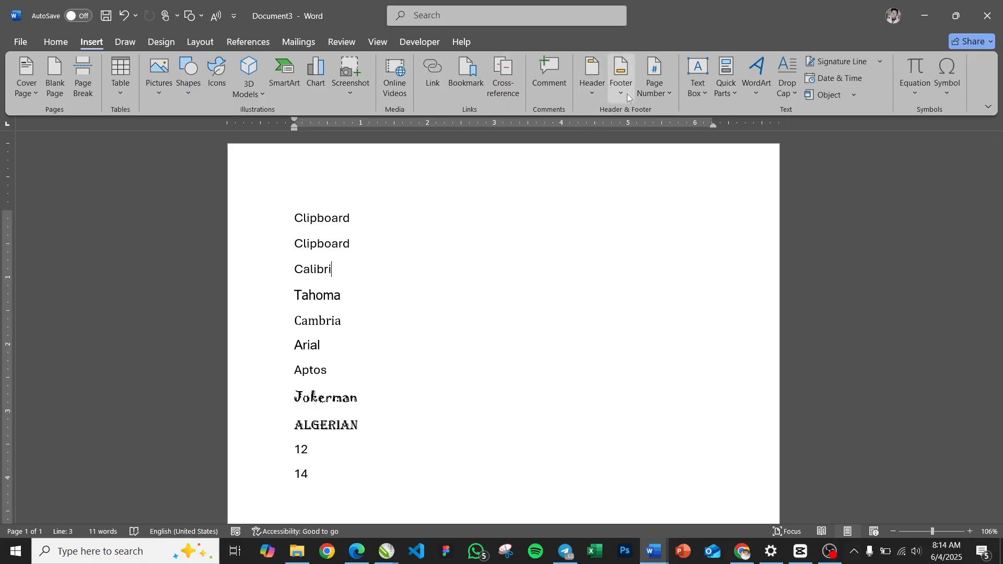
- Browse the Design, Layout, References and Review tools and the file start page, and return to the document
click(129, 45)
click(162, 45)
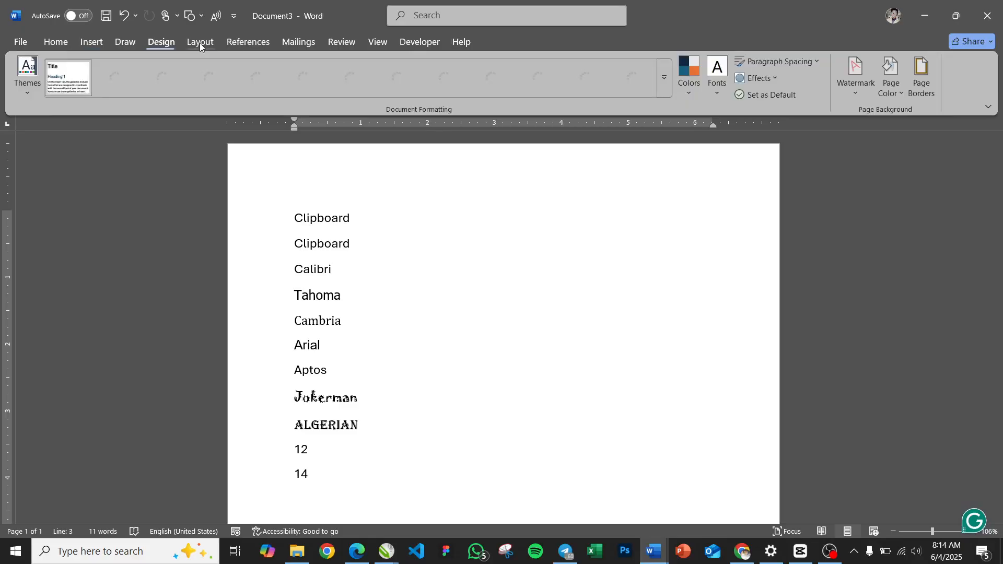
click(200, 43)
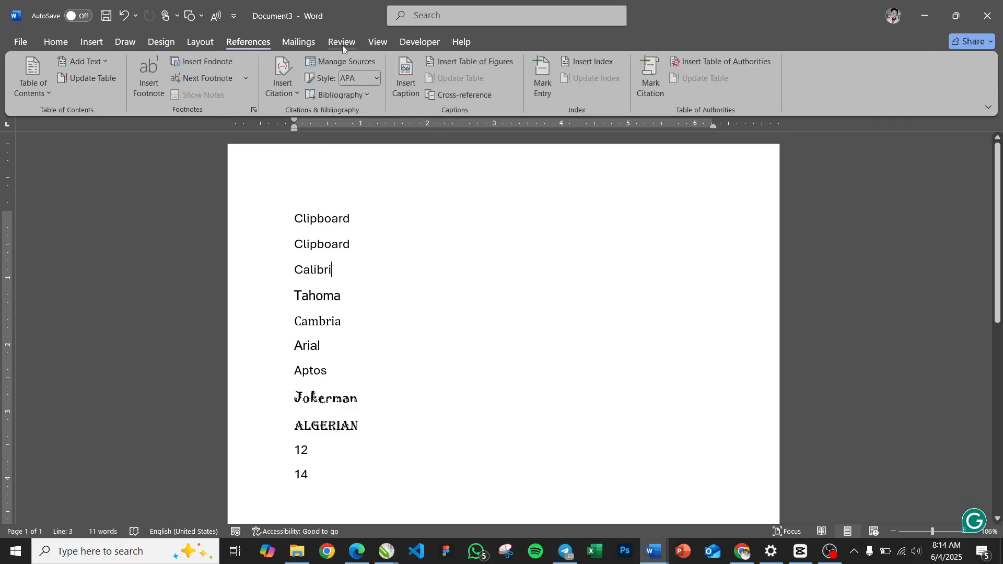
click(343, 44)
click(253, 44)
click(341, 43)
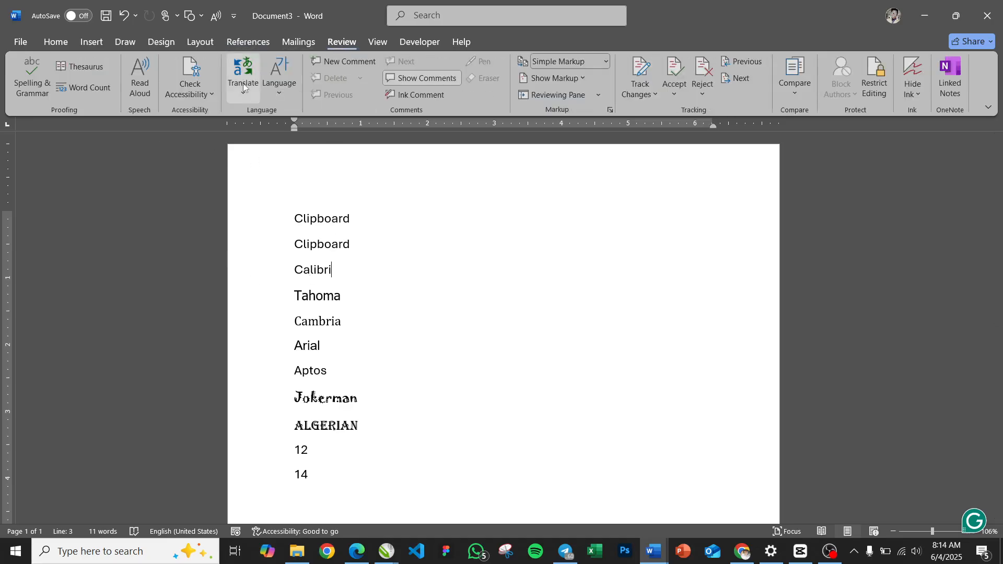
click(19, 43)
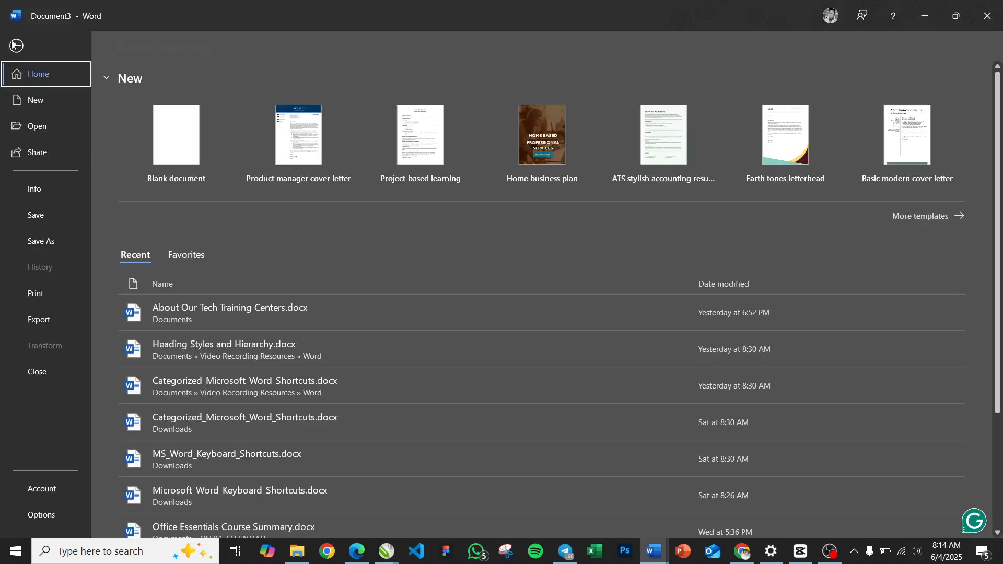
key(Escape)
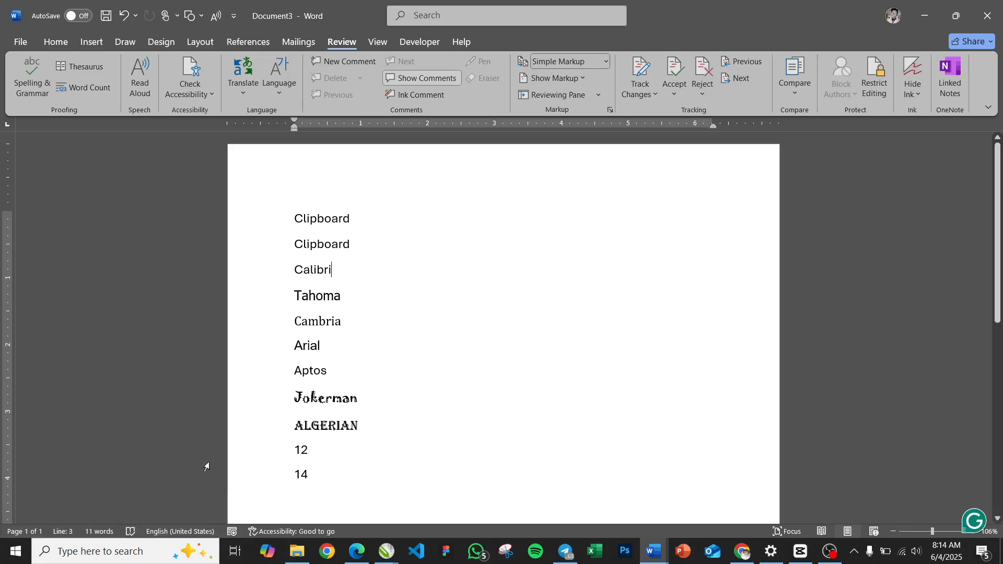
- Show the page thumbnails in the Navigation pane and check the word count of all the document's lines by selecting them
click(27, 532)
click(64, 191)
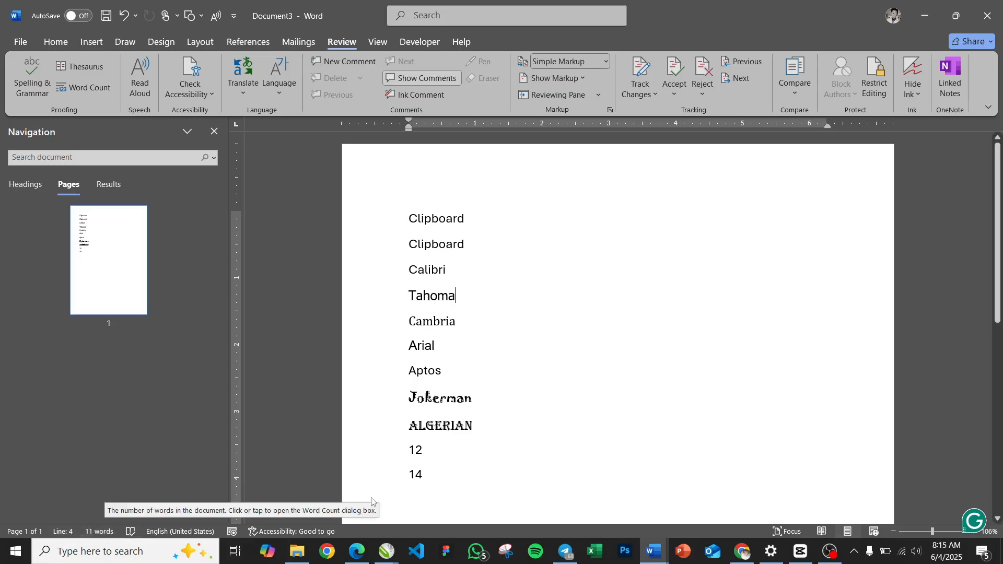
drag(432, 477, 371, 225)
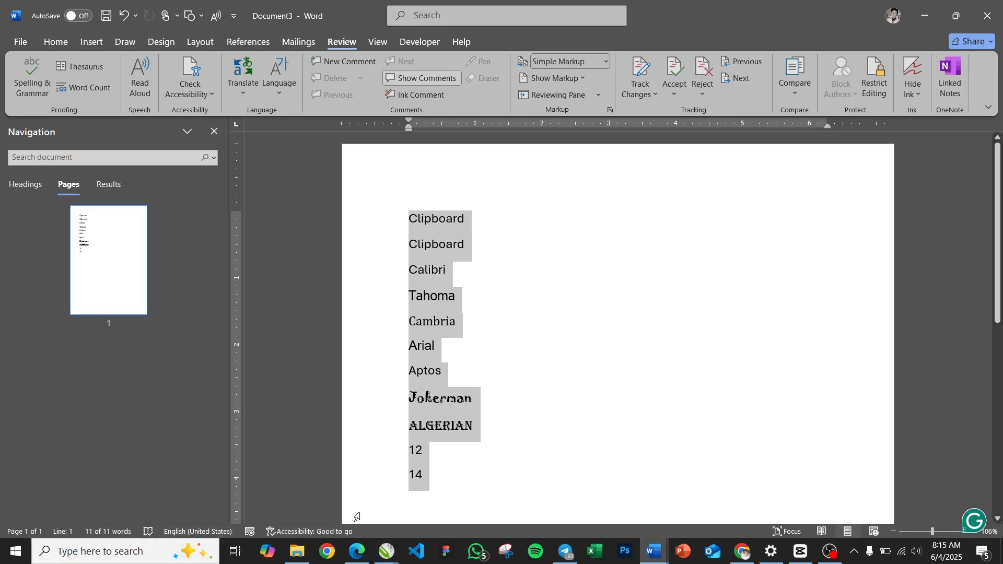
click(456, 480)
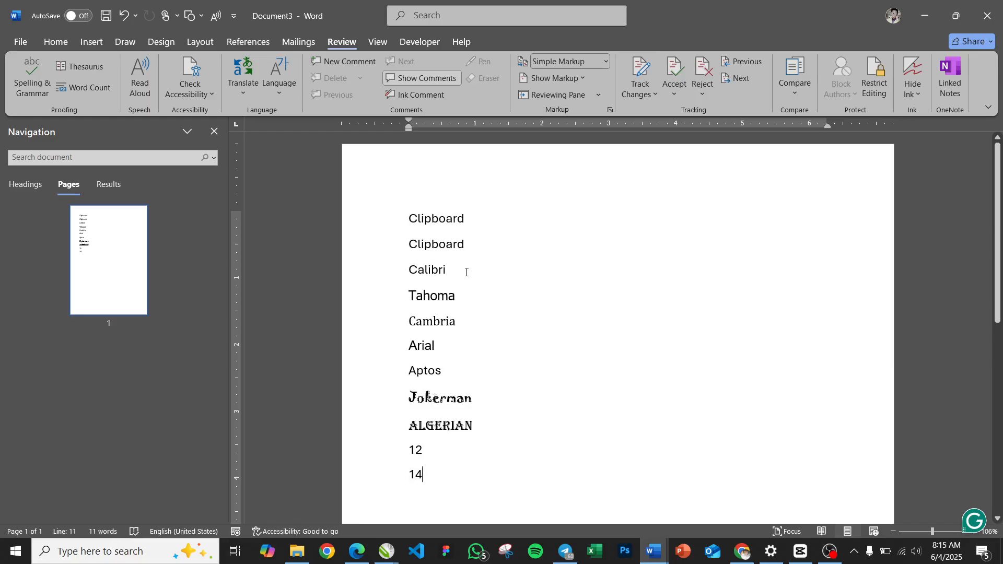
- Switch to Categorized_Microsoft_Word_Shortcuts.docx and skim it from the introduction to the last table and back
click(59, 43)
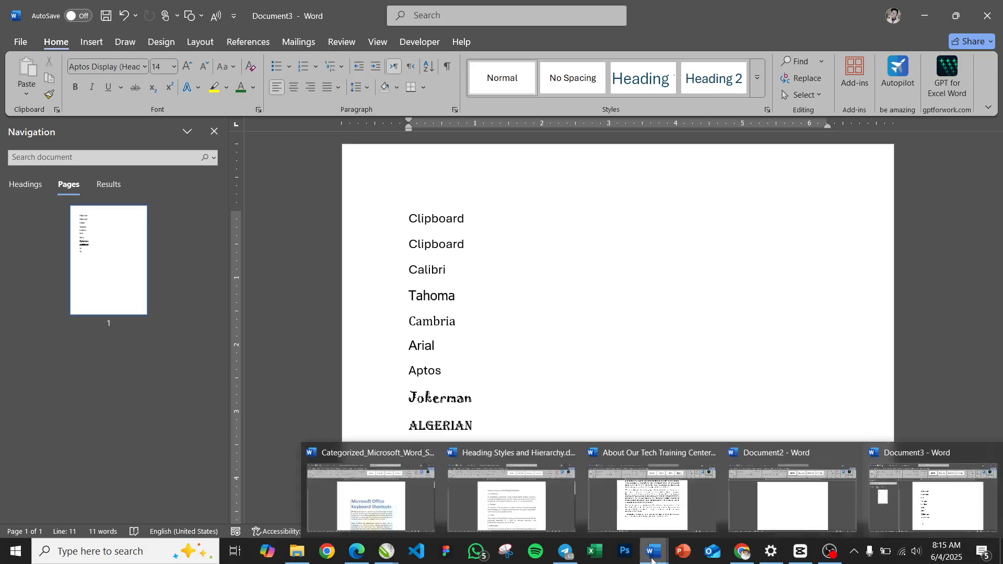
click(381, 512)
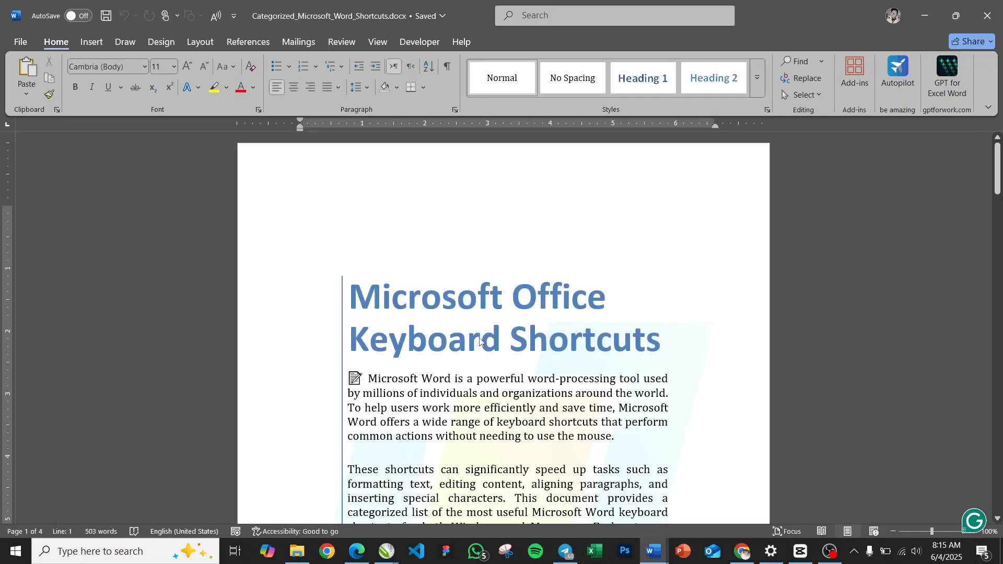
click(418, 397)
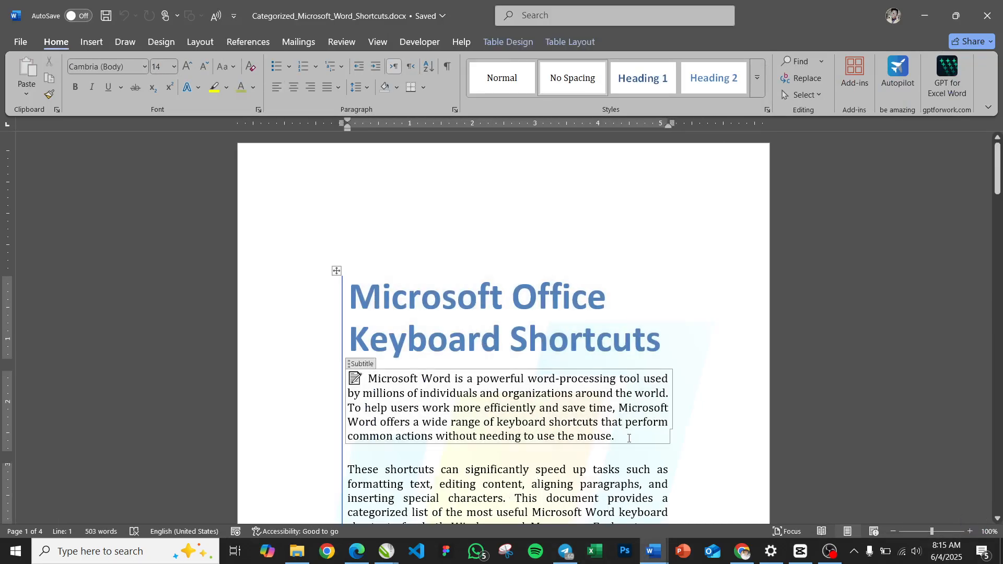
click(680, 445)
scroll(491, 403, down, 3)
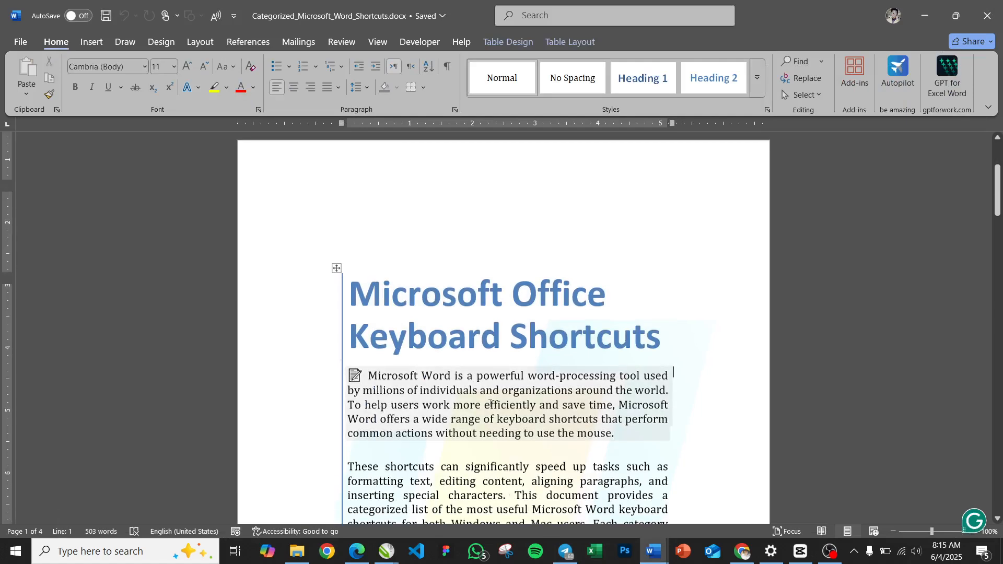
scroll(490, 403, down, 15)
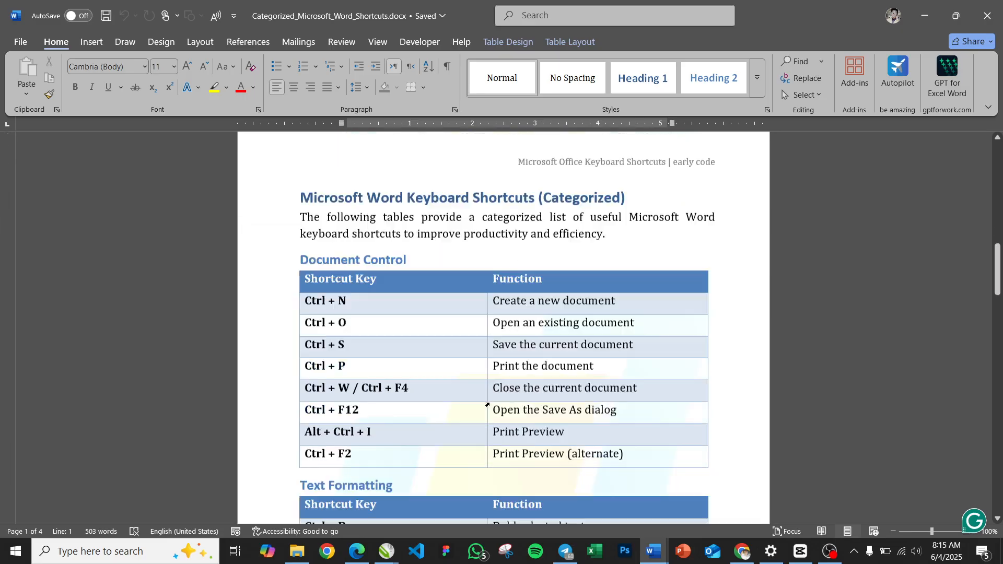
scroll(487, 405, down, 1)
scroll(487, 405, down, 4)
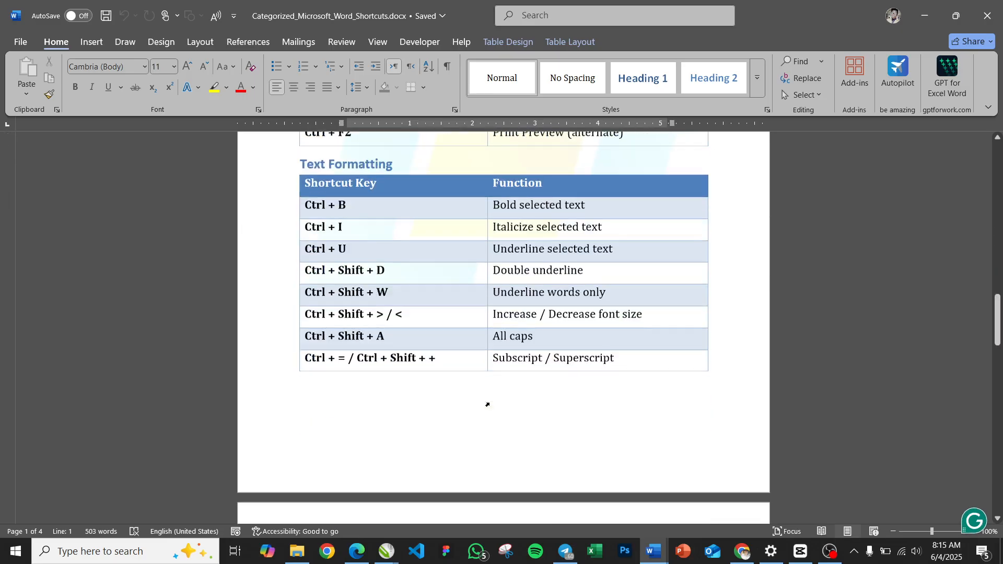
scroll(487, 405, down, 6)
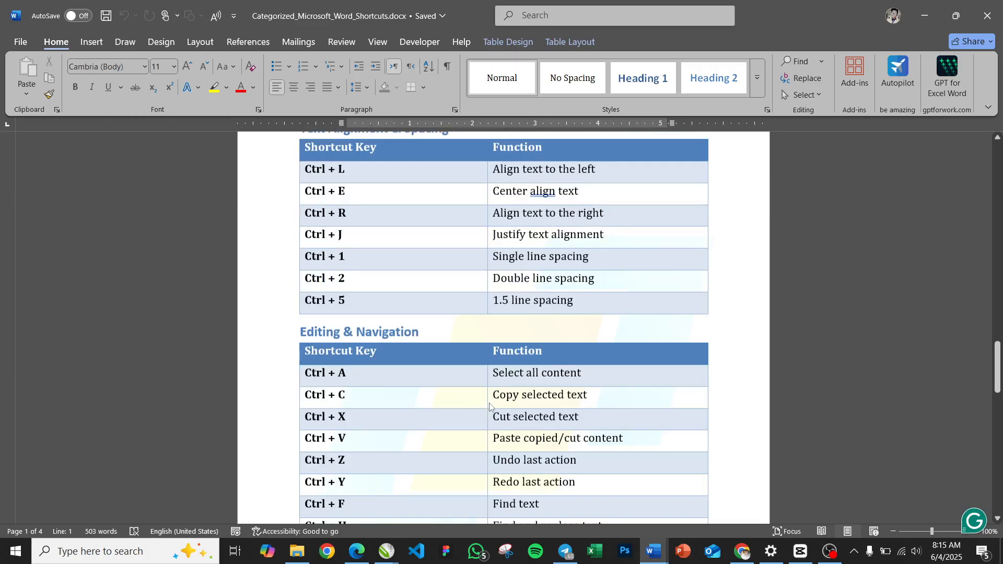
scroll(489, 406, down, 5)
scroll(491, 407, down, 8)
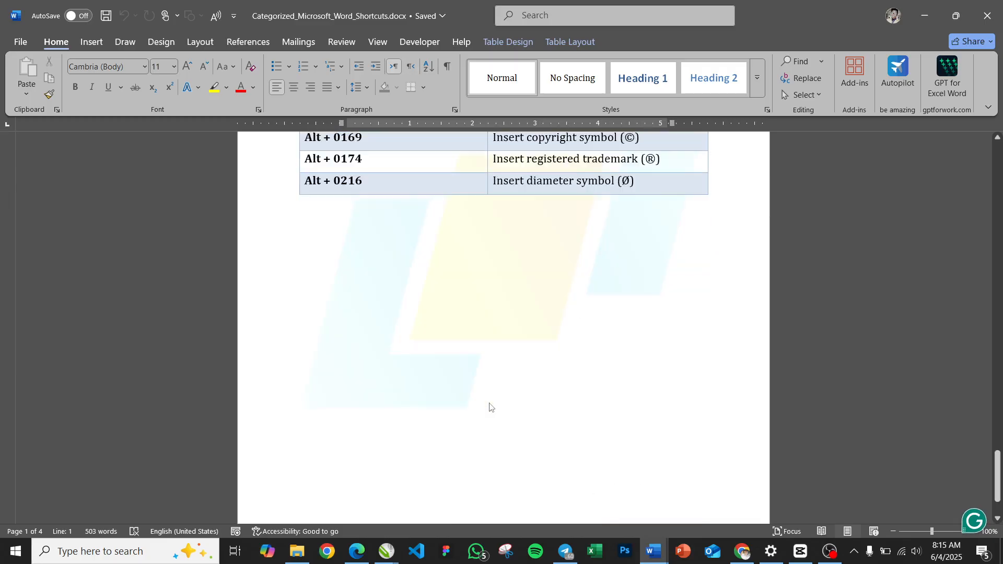
scroll(487, 405, up, 10)
scroll(489, 404, up, 15)
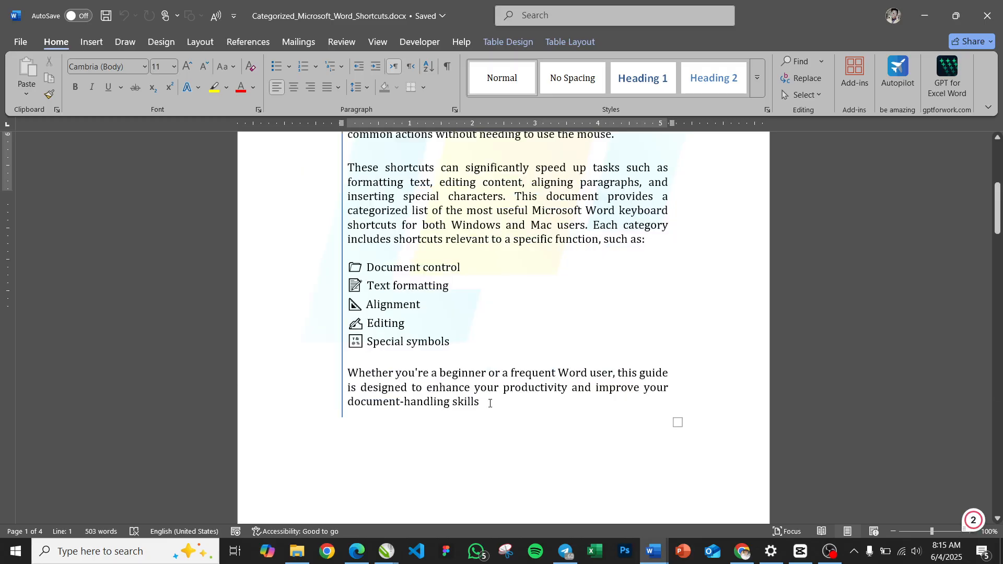
scroll(490, 403, up, 1)
- Review the shortcut tables for document control, text formatting, alignment, editing and special symbols, ending at the Document Control table
scroll(490, 405, down, 4)
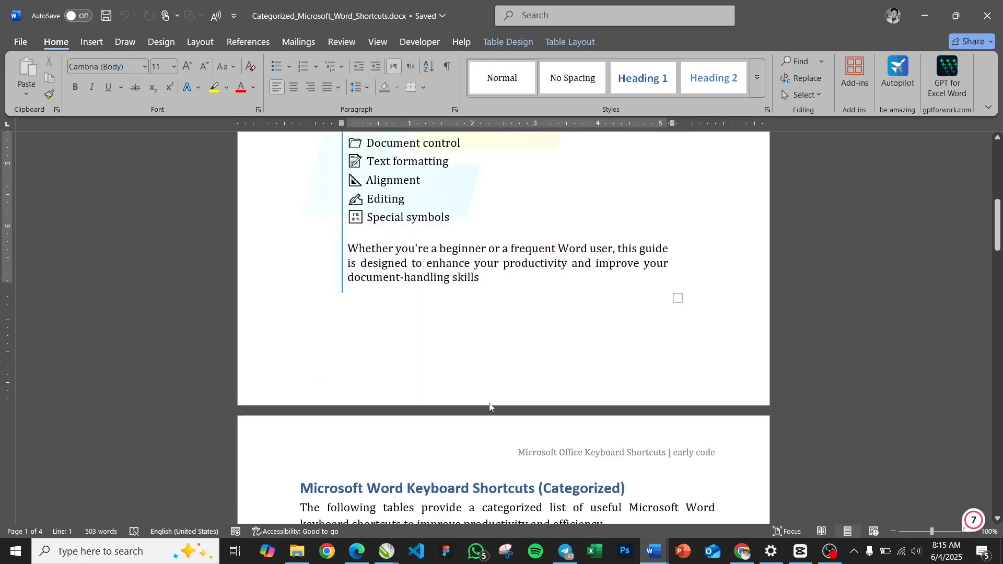
scroll(490, 405, down, 7)
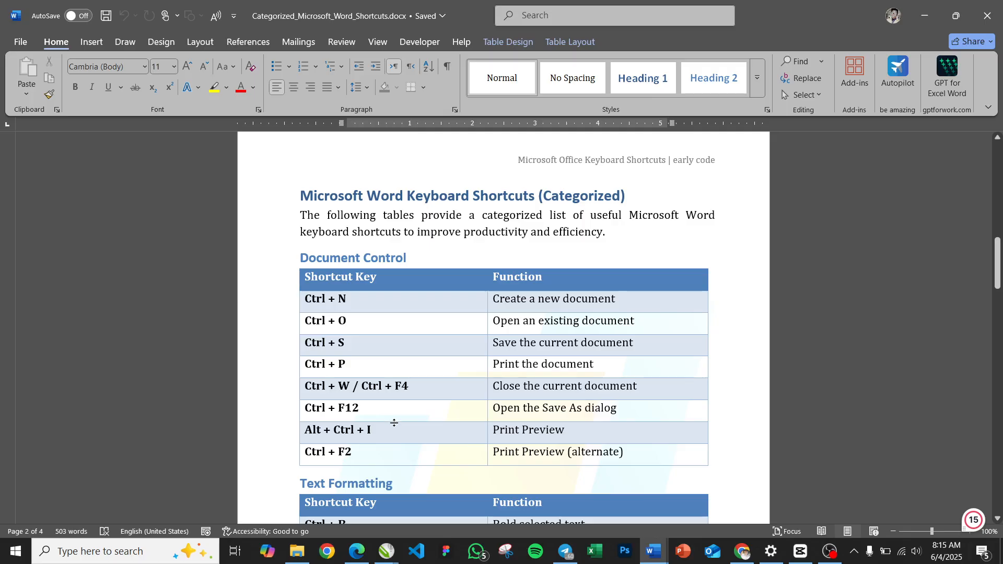
scroll(383, 412, down, 8)
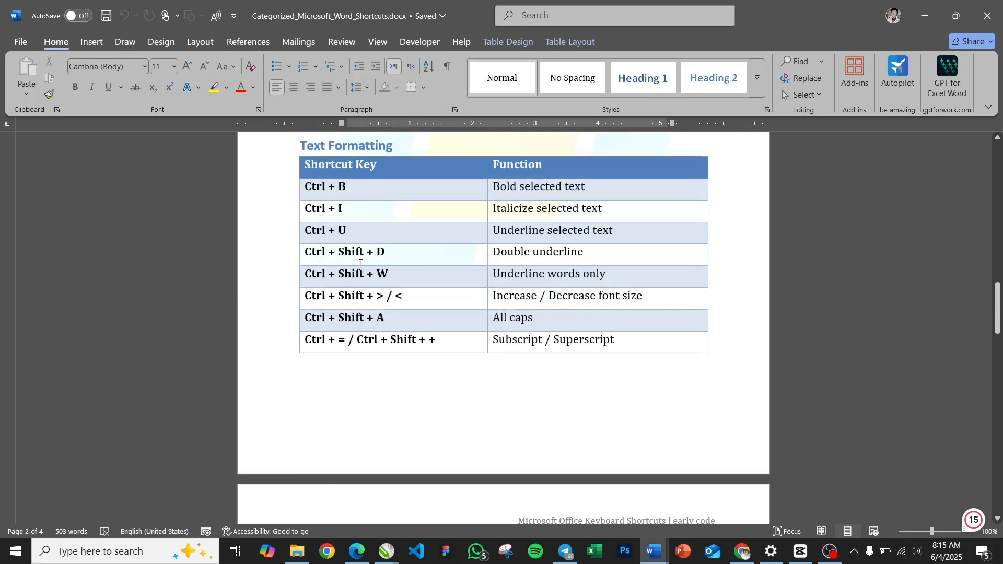
scroll(360, 263, down, 7)
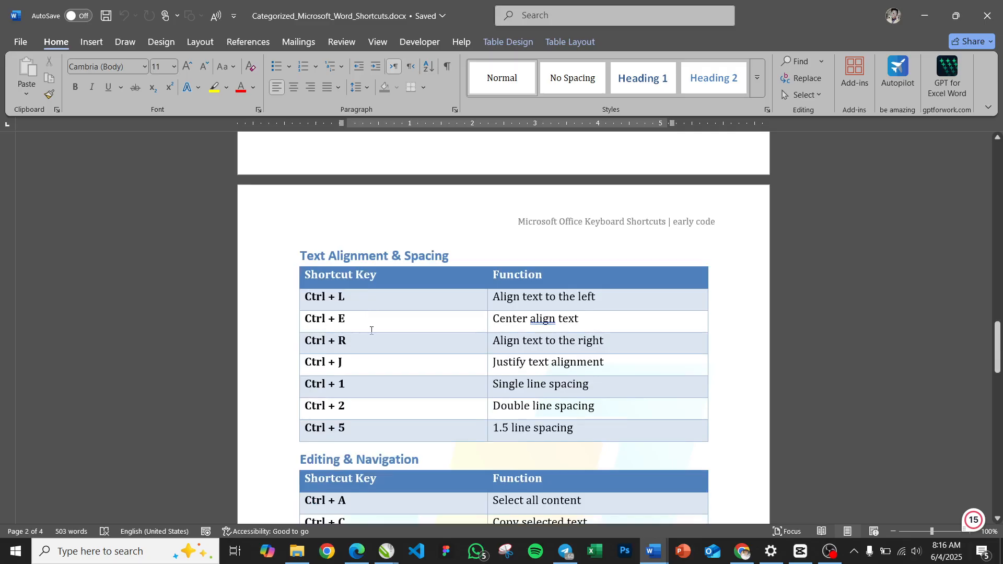
scroll(366, 327, down, 5)
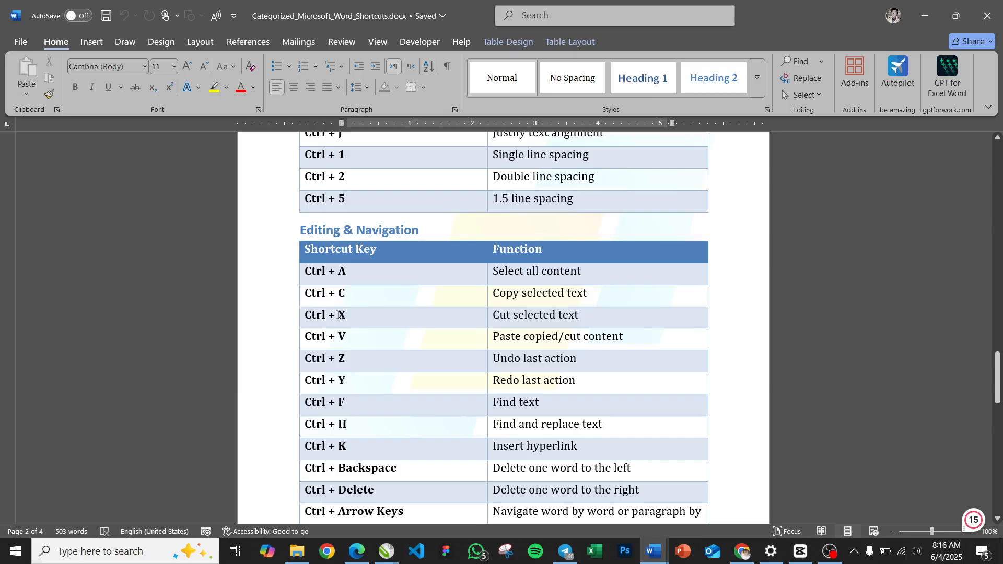
scroll(354, 384, down, 12)
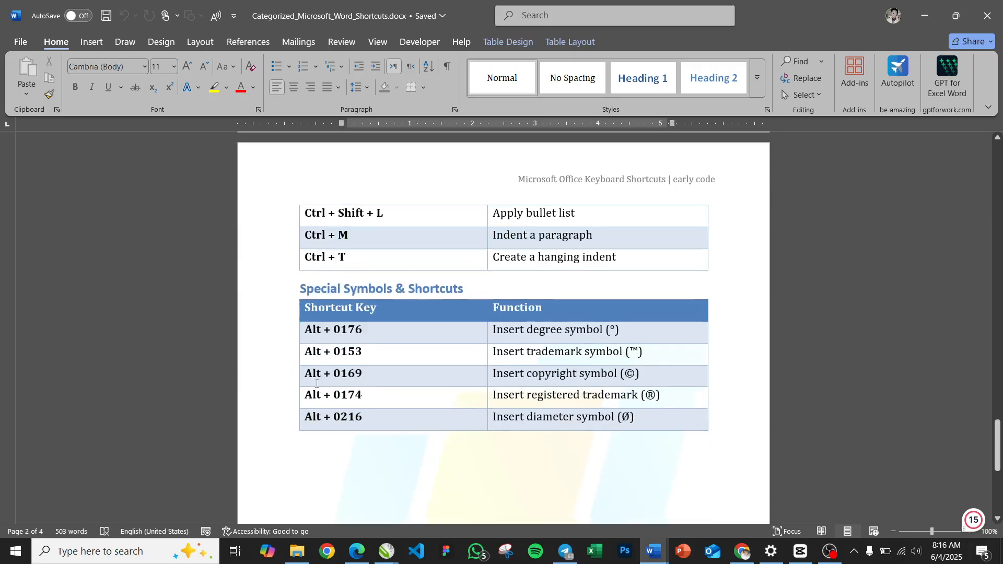
scroll(358, 368, up, 10)
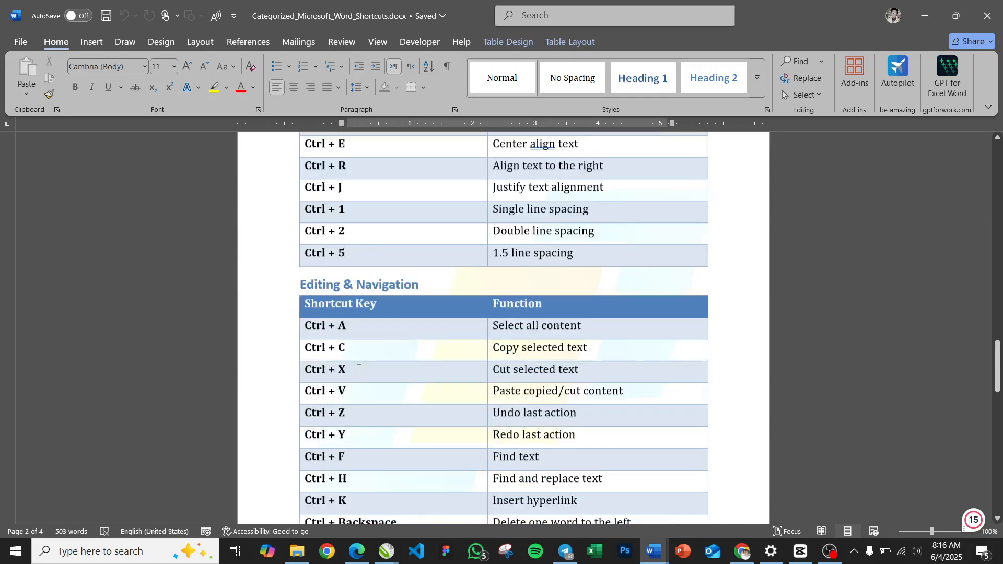
scroll(358, 368, up, 12)
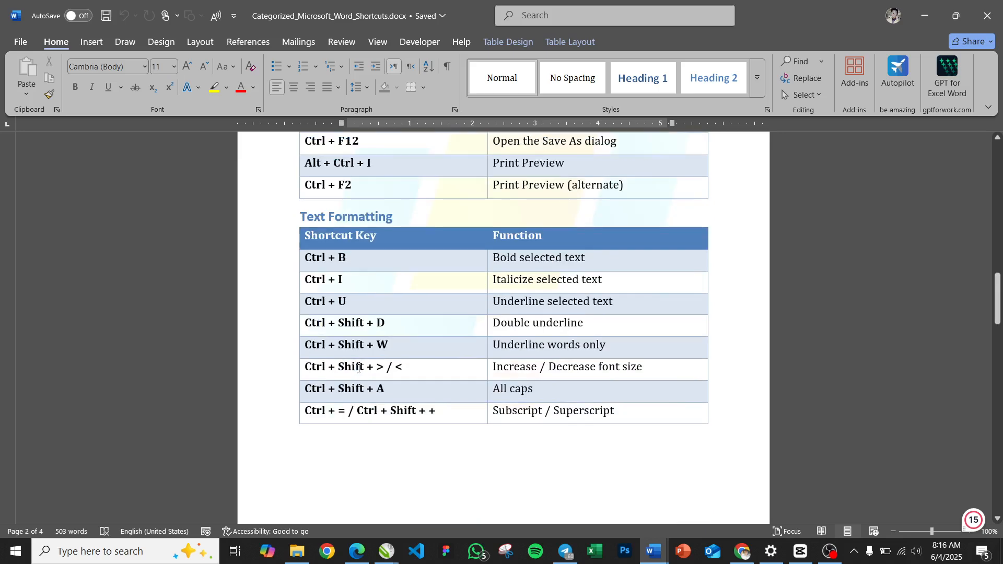
scroll(359, 368, down, 5)
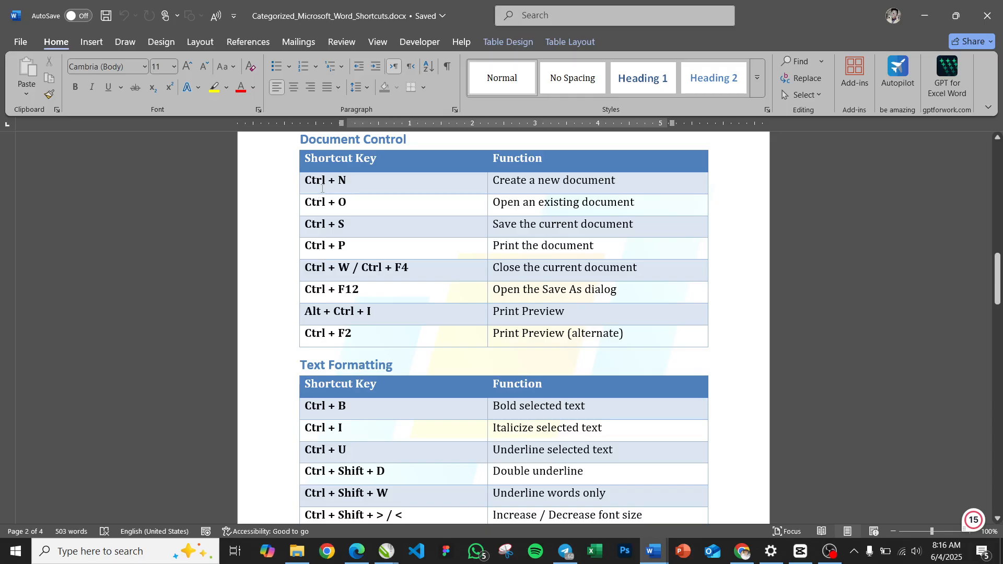
- Create a new blank document and close it, and view the page for opening existing files before returning to the shortcut tables
key(ctrl+n)
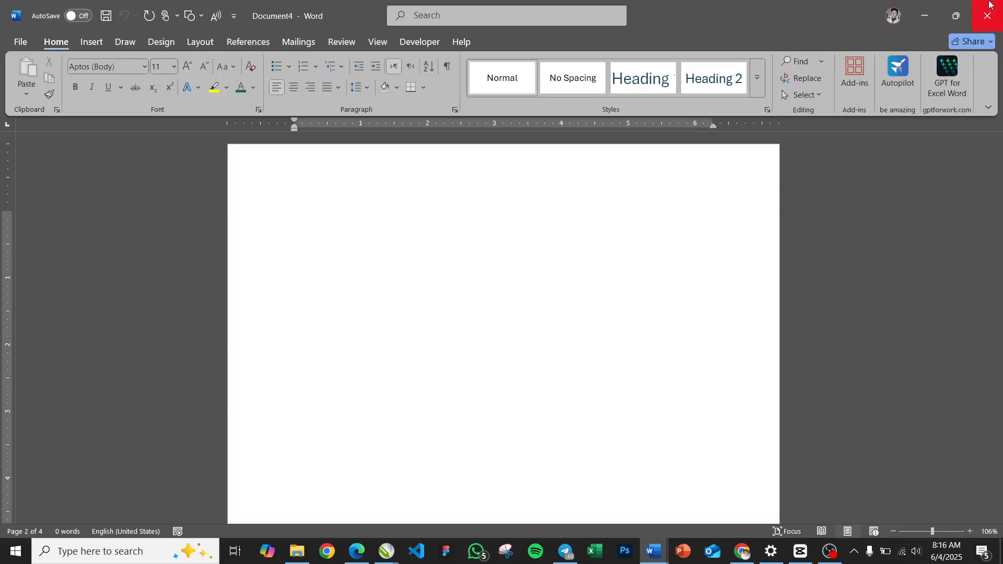
click(988, 17)
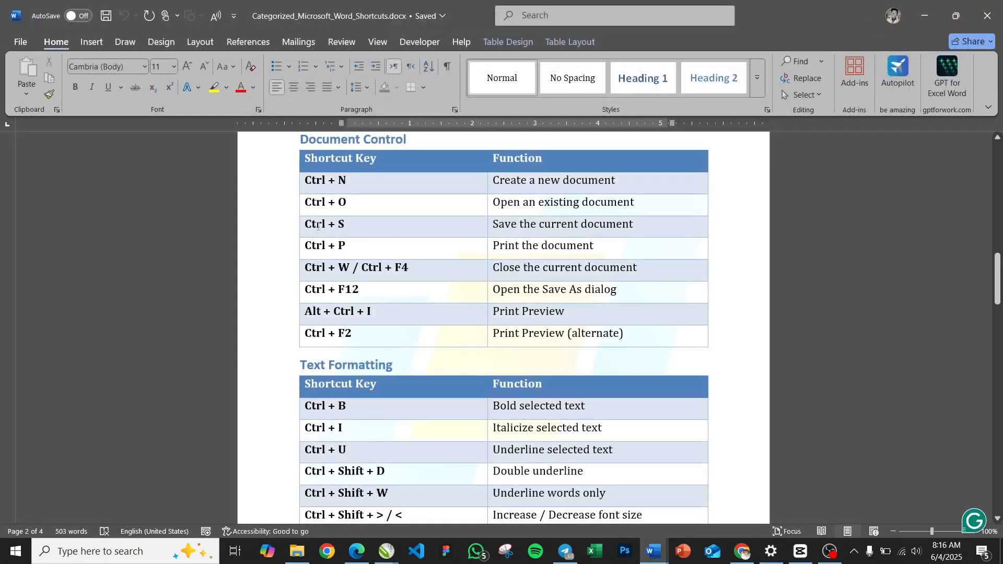
key(ctrl+o)
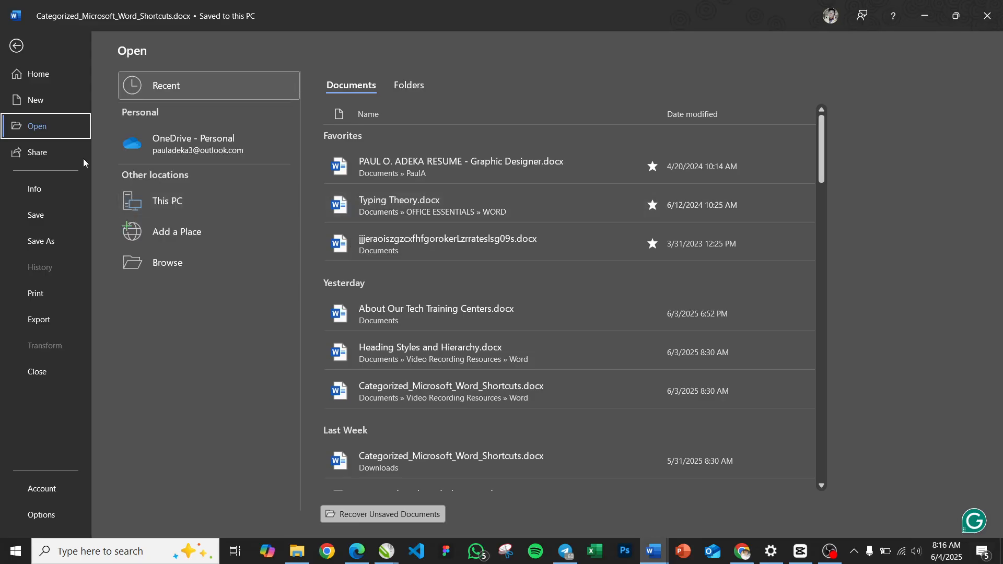
click(16, 46)
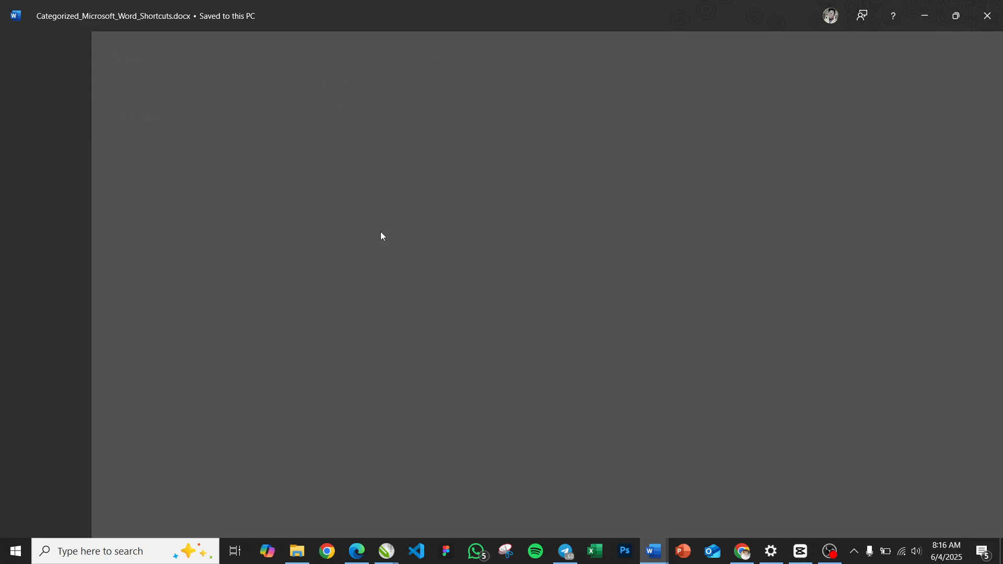
click(370, 225)
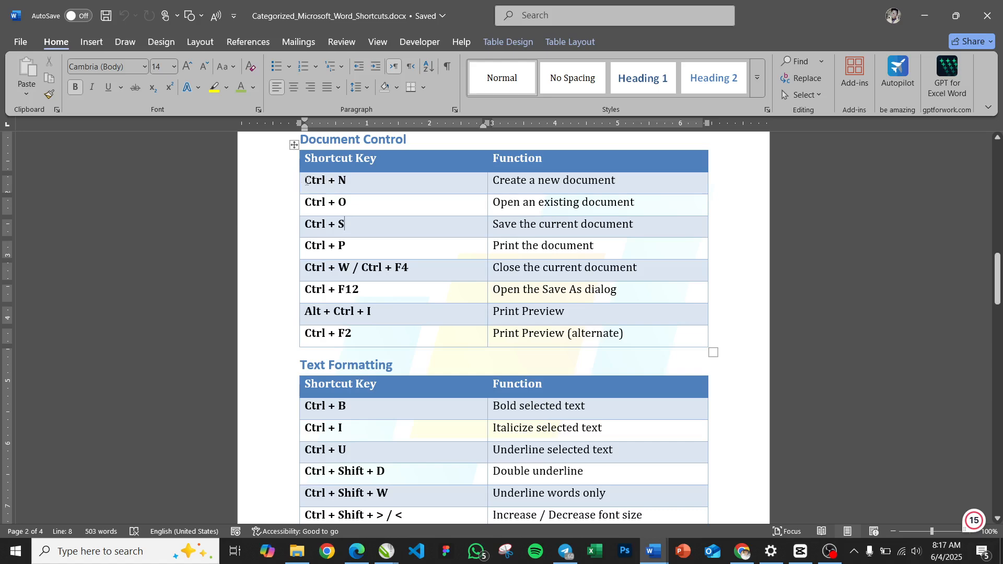
- Apply bold to the "Bold selected text" entry in the Text Formatting table and remove it again
click(305, 181)
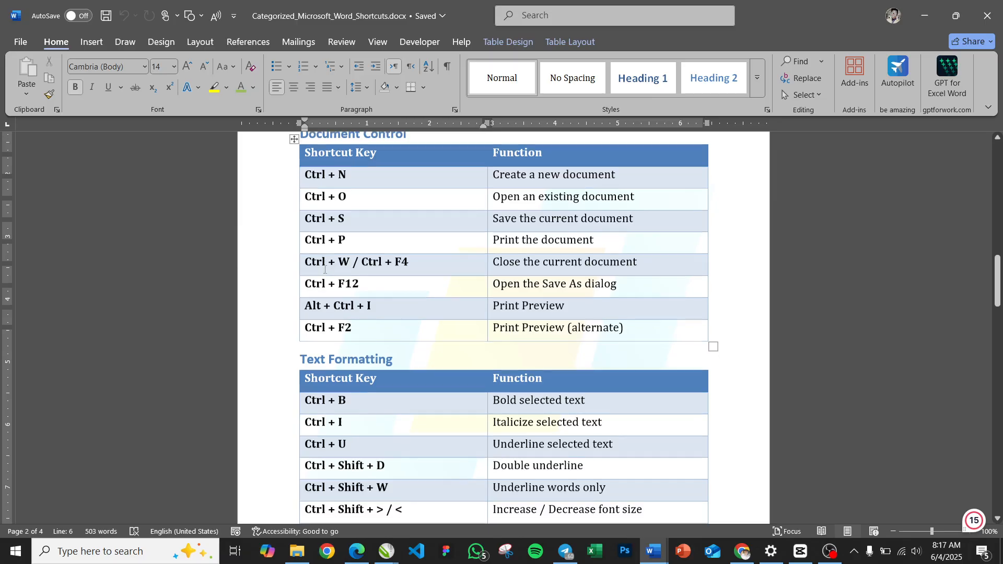
scroll(324, 269, down, 3)
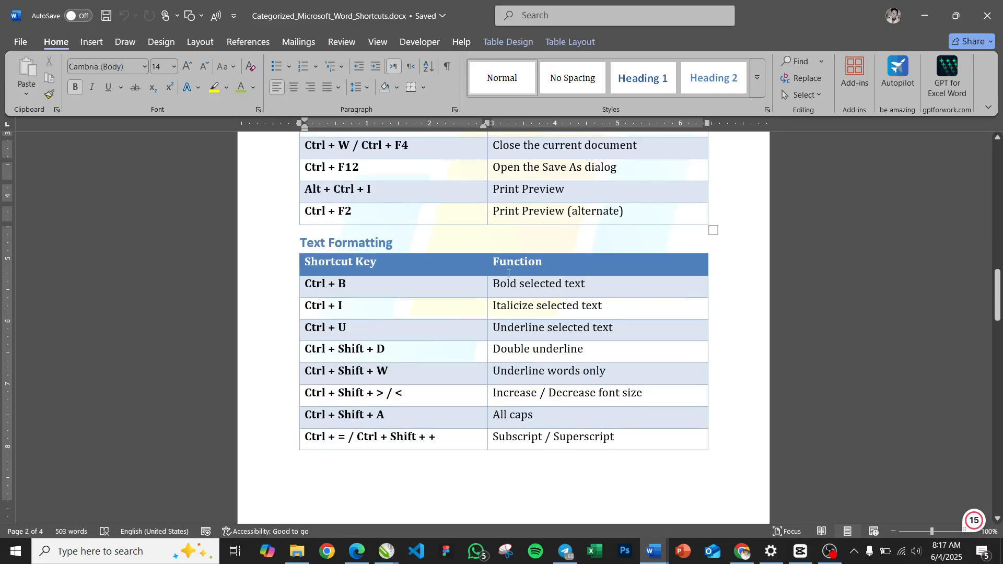
drag(493, 284, 586, 287)
key(ctrl+b)
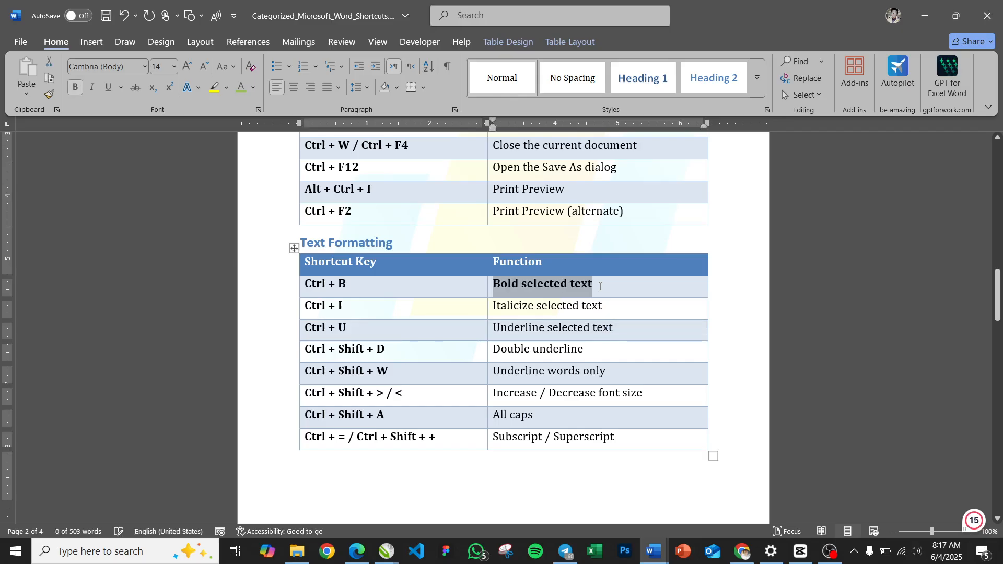
key(ctrl+b)
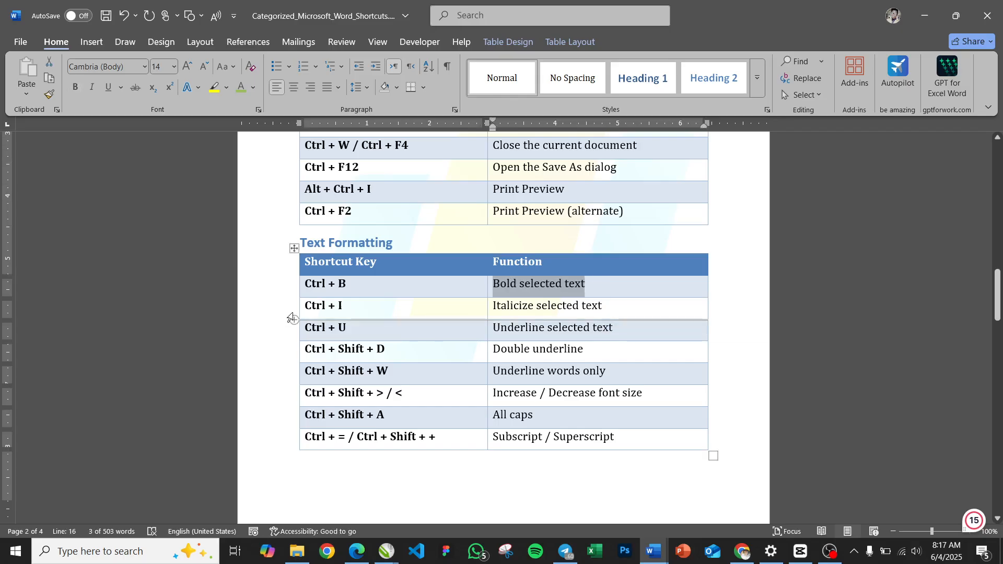
- Italicize the "Italicize selected text" entry in the Text Formatting table and turn the italics off again
click(497, 308)
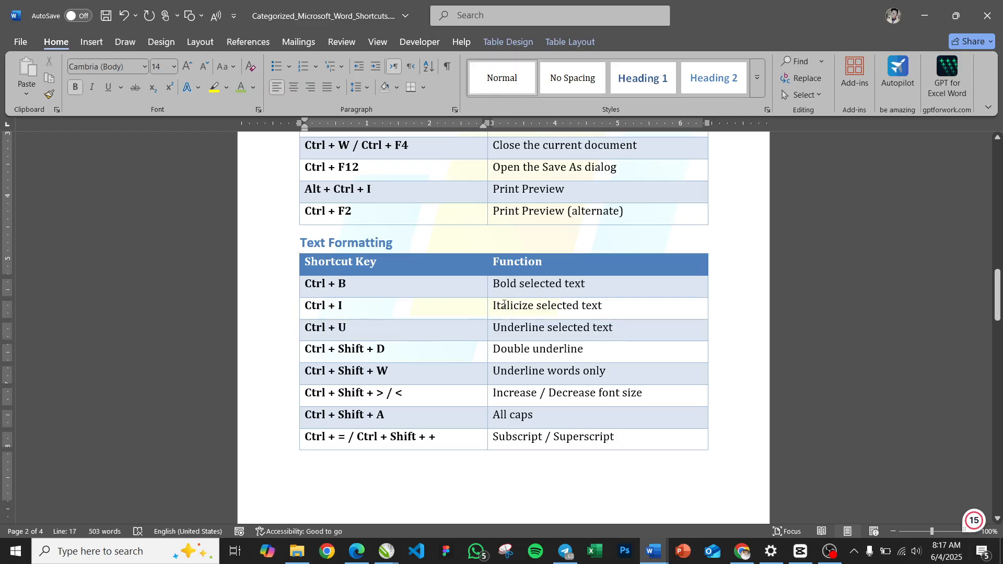
drag(497, 308, 636, 307)
key(ctrl+i)
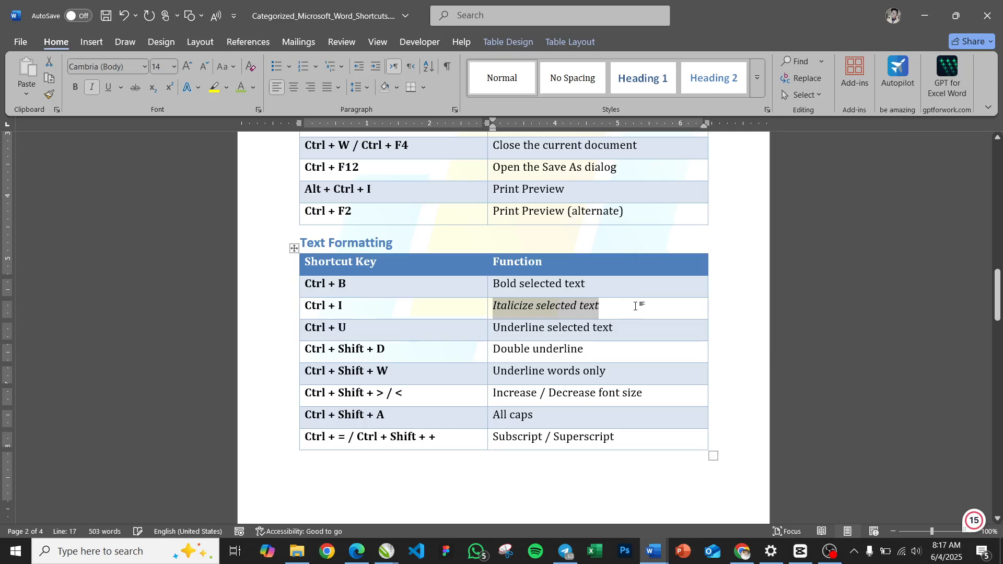
key(ctrl+i)
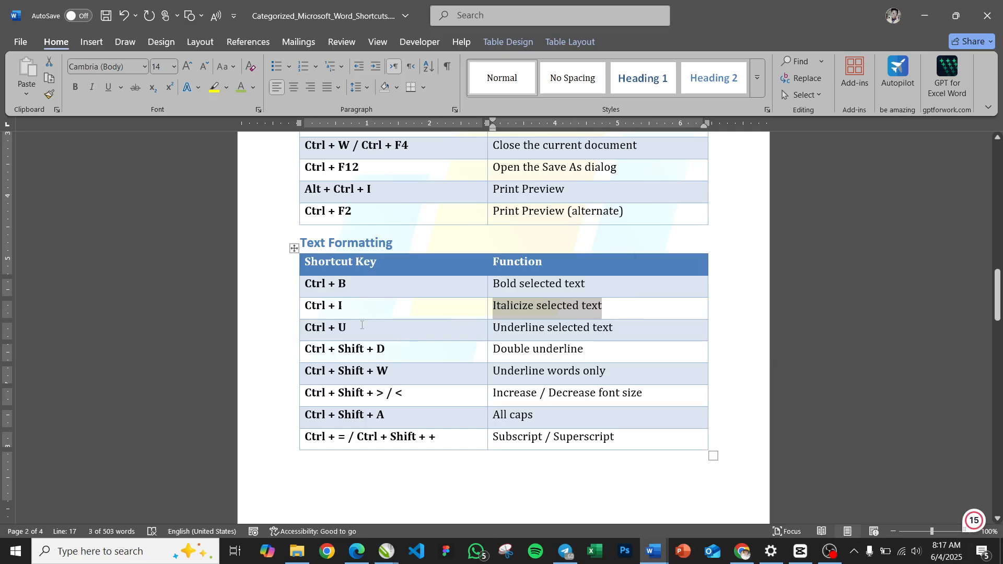
- Underline the "Underline selected text" entry in the Text Formatting table and remove the underline again
click(362, 325)
drag(494, 327, 627, 321)
key(ctrl+u)
key(ctrl+u)
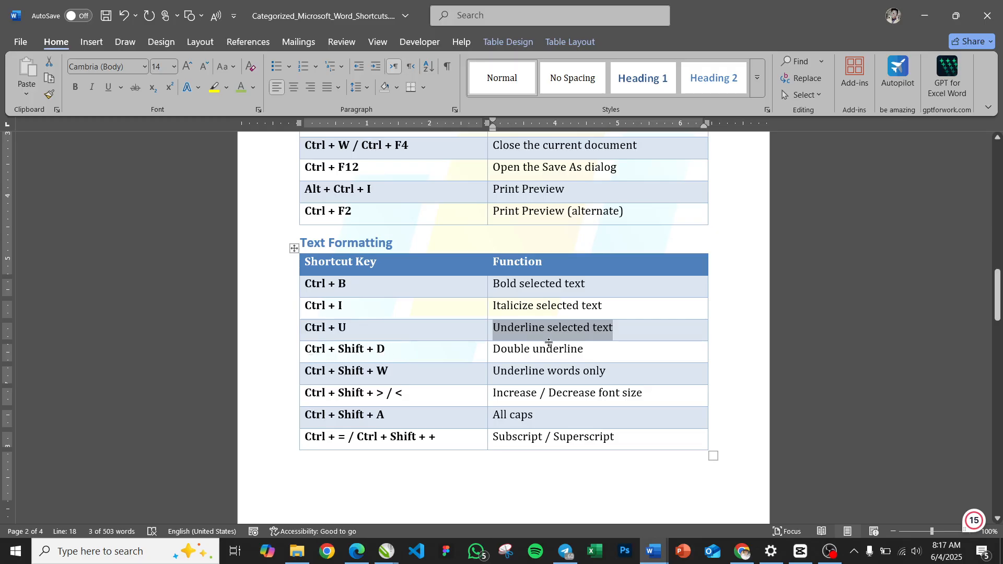
- Apply a double underline to the "Double underline" entry, undo it, and deselect the text
drag(588, 348, 505, 343)
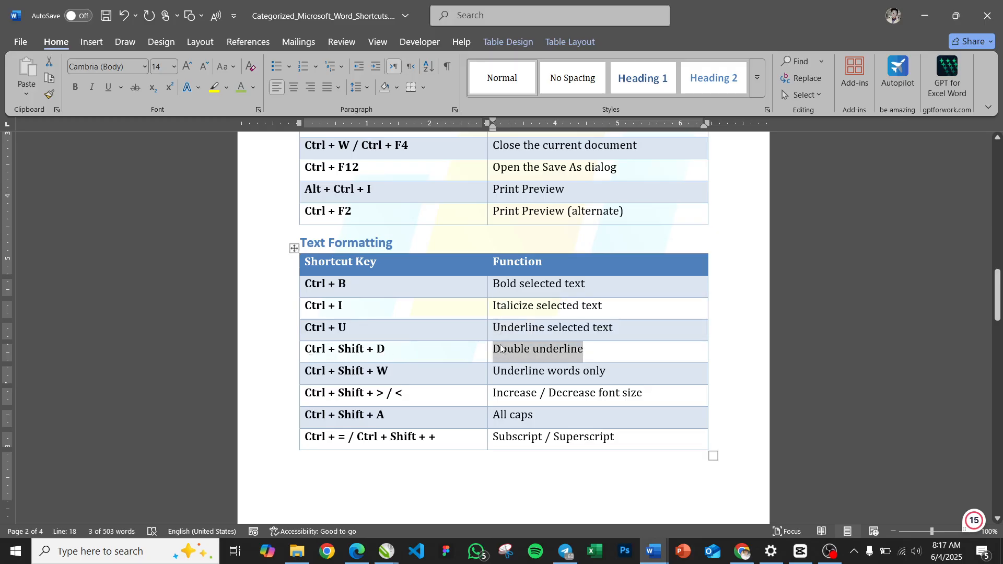
key(ctrl+shift+d)
key(ctrl+z)
click(543, 418)
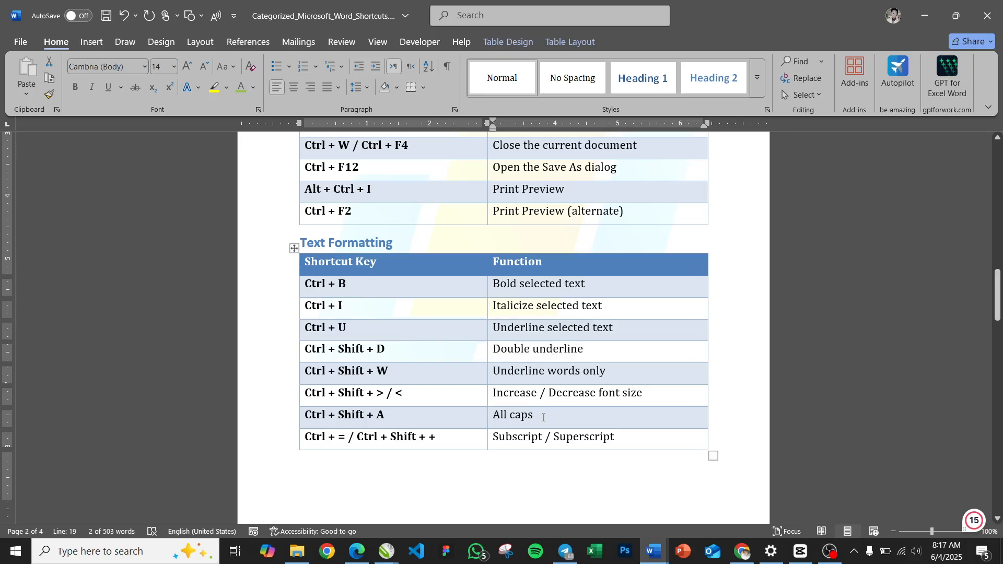
- Skim the tables down to Editing & Navigation, return to the introduction, and review everything through the Special Symbols & Shortcuts table
scroll(543, 417, down, 1)
scroll(543, 418, down, 6)
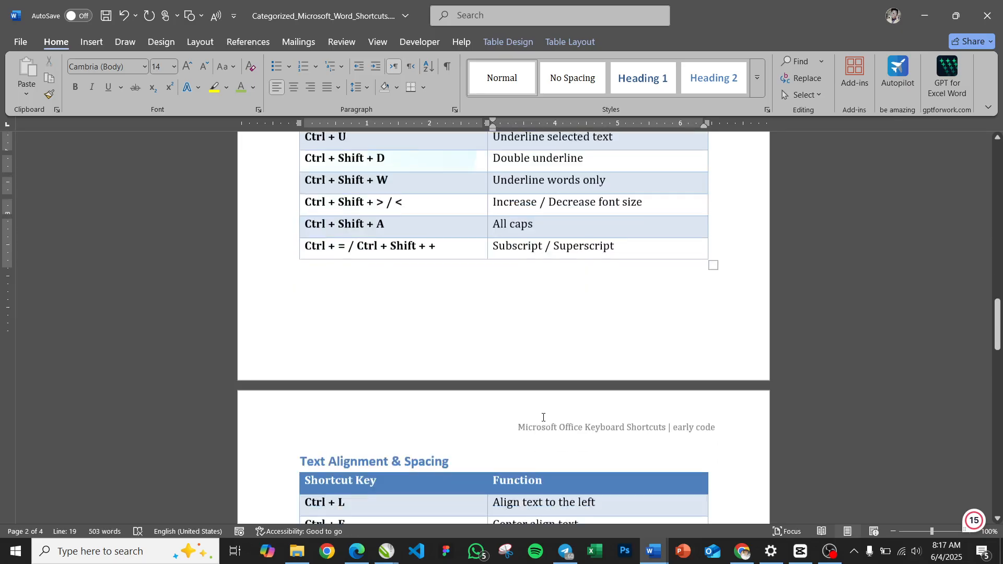
scroll(543, 418, down, 7)
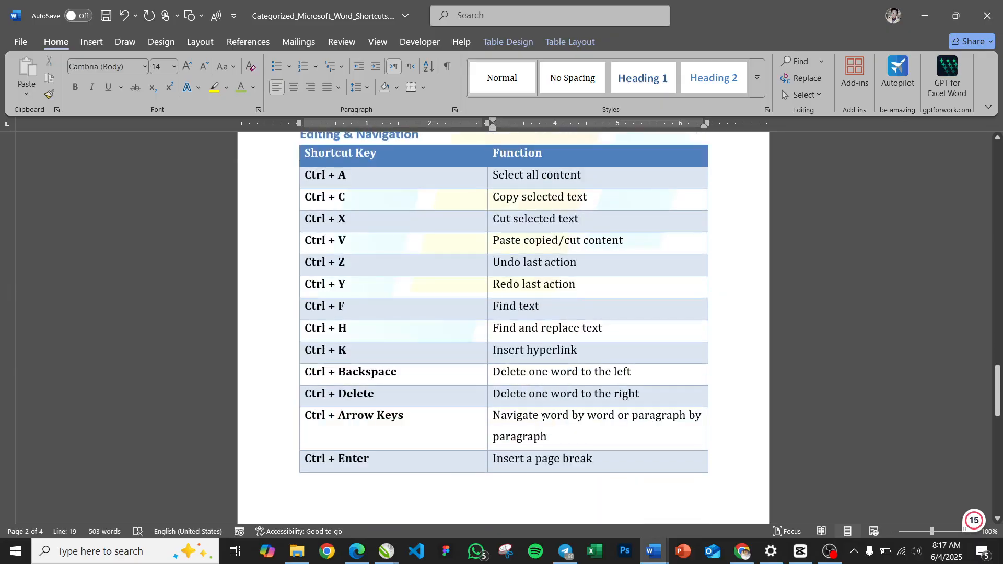
scroll(543, 417, up, 3)
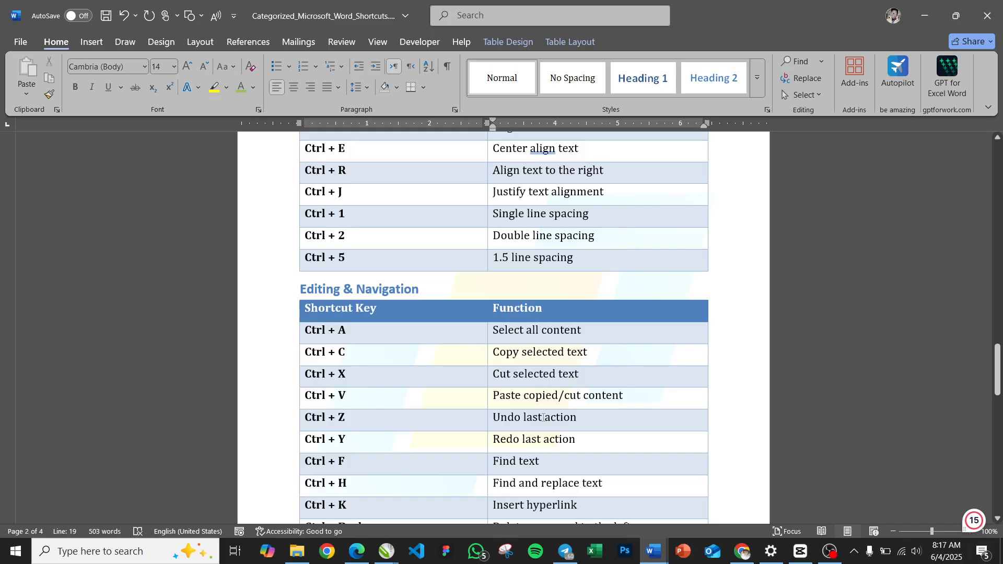
scroll(543, 418, up, 9)
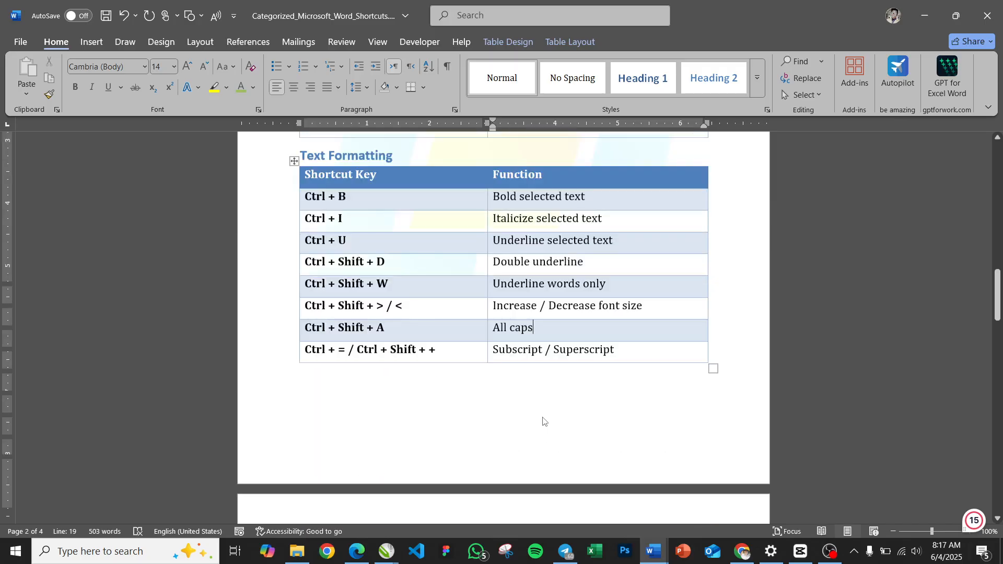
scroll(543, 421, up, 11)
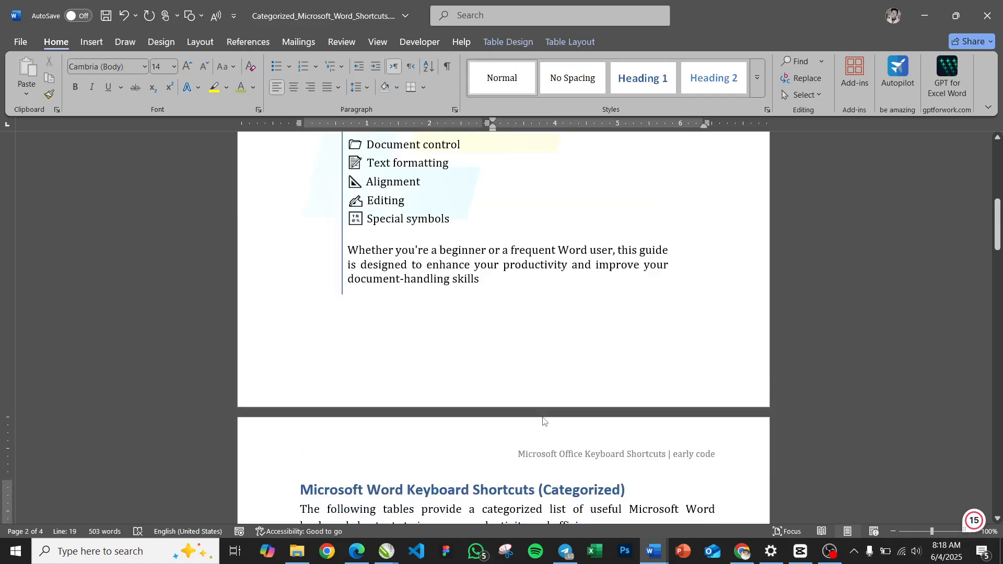
scroll(543, 422, up, 8)
scroll(543, 418, down, 2)
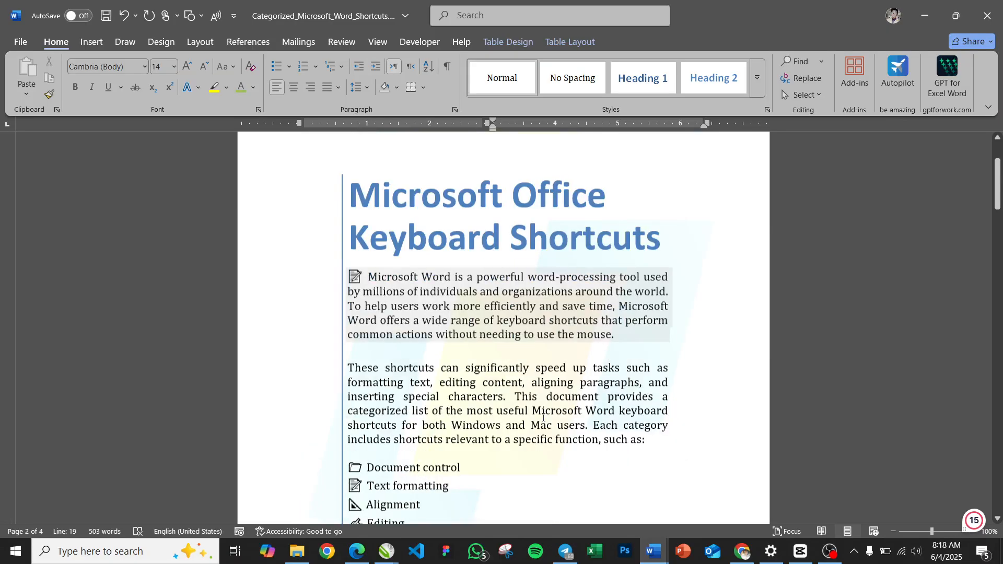
scroll(543, 417, down, 8)
scroll(543, 418, down, 7)
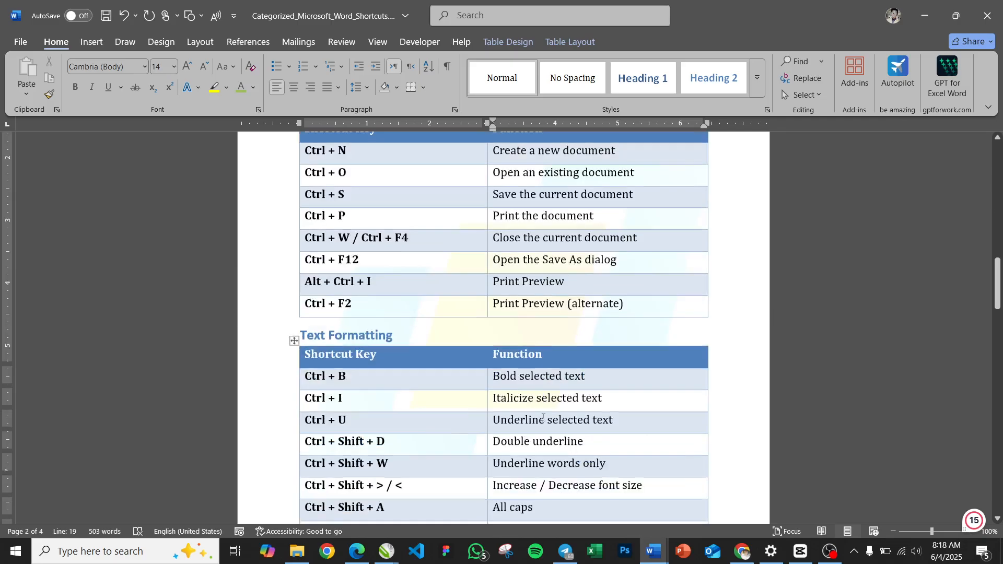
scroll(543, 418, down, 7)
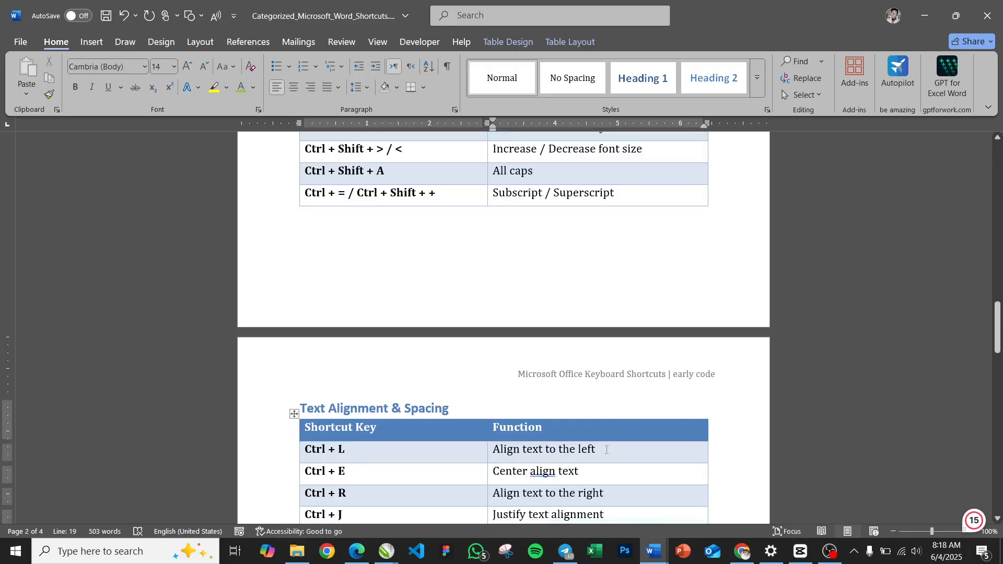
scroll(606, 450, down, 11)
scroll(607, 450, down, 4)
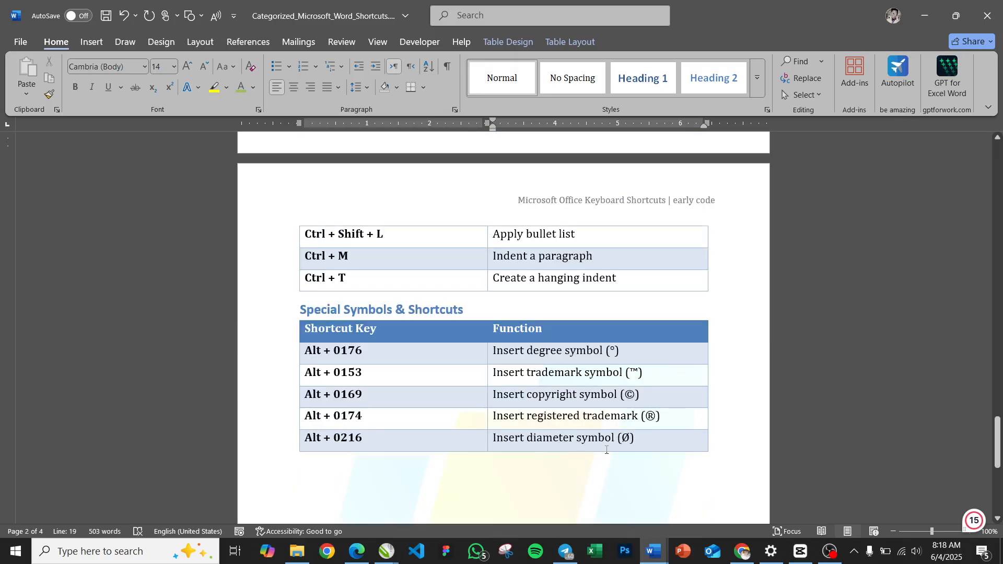